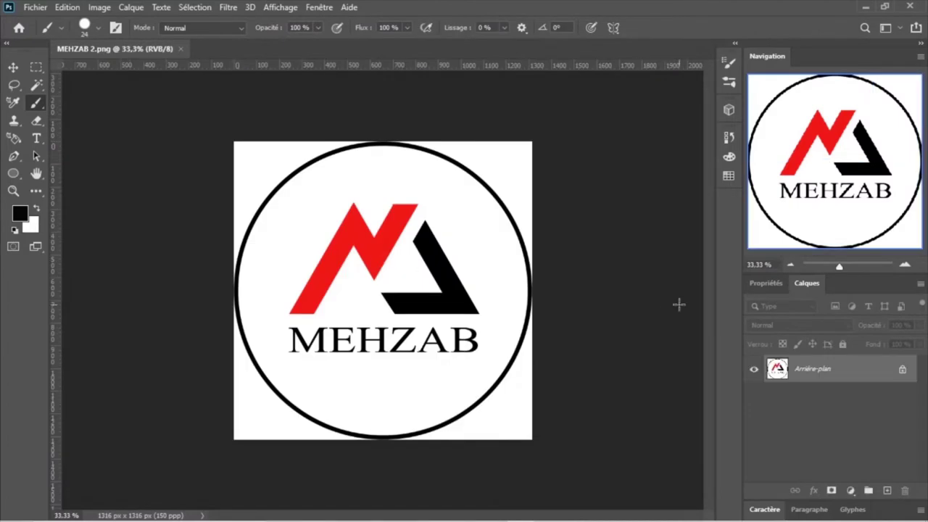
# - Add an empty layer, Calque 1, above the MEHZAB 2.png logo background
pyautogui.click(886, 492)
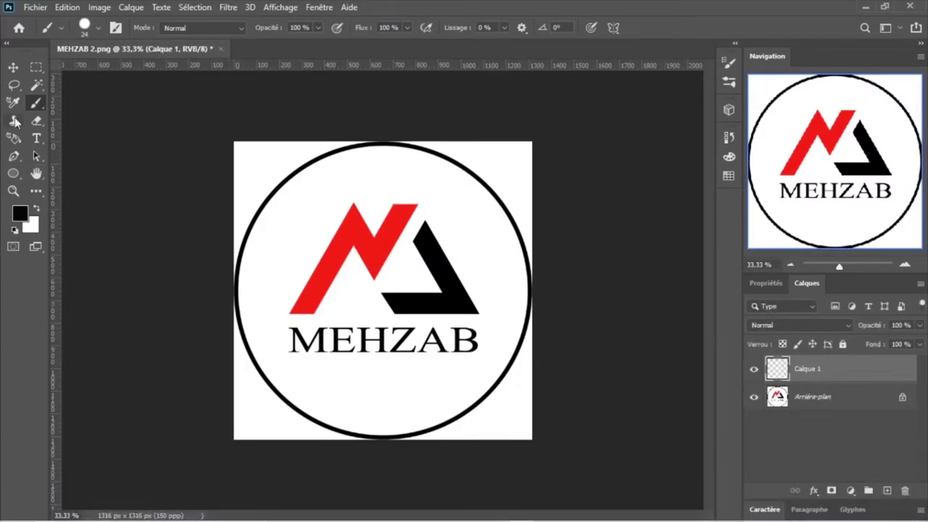
# - Zoom in and marquee-select a tall rectangle running down from the red stroke's lower tip
pyautogui.rightClick(16, 159)
pyautogui.click(65, 156)
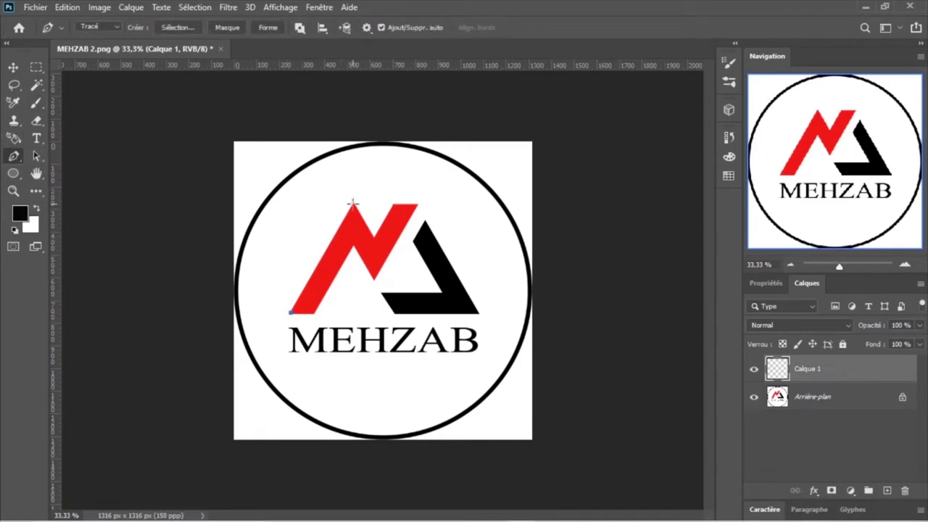
pyautogui.press('v')
pyautogui.hotkey('ctrl', '+')
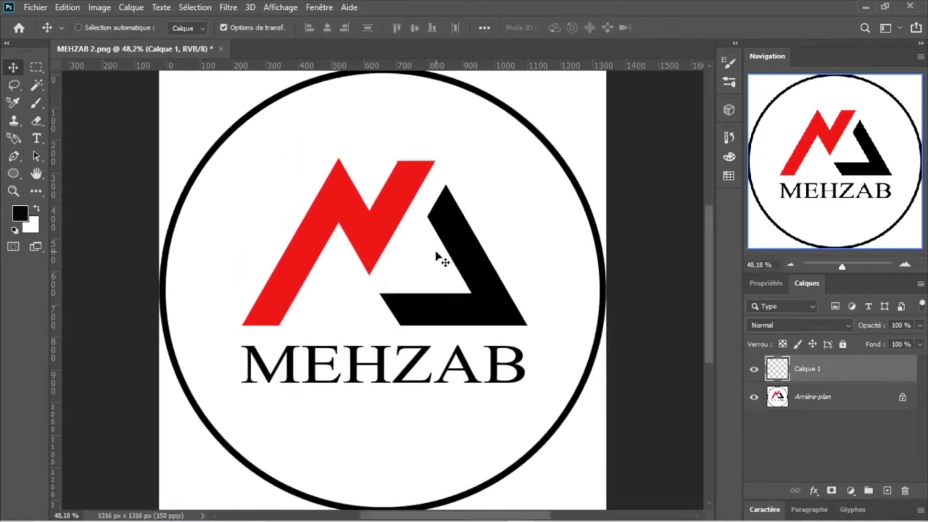
pyautogui.press('m')
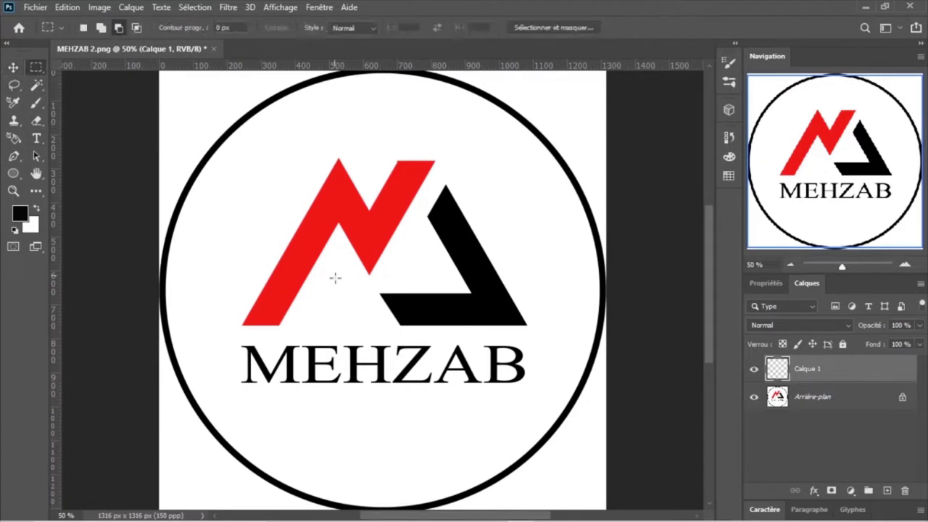
pyautogui.moveTo(243, 324); pyautogui.dragTo(281, 455)
pyautogui.click(280, 455)
pyautogui.click(13, 68)
# - Fill the rectangular selection on Calque 1 with red using Edition > Remplir > Couleur
pyautogui.click(62, 9)
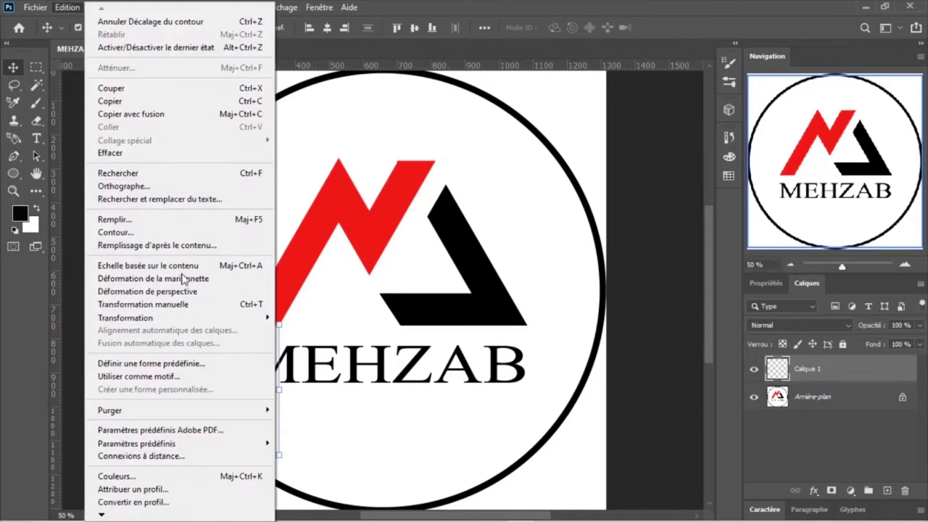
pyautogui.click(174, 218)
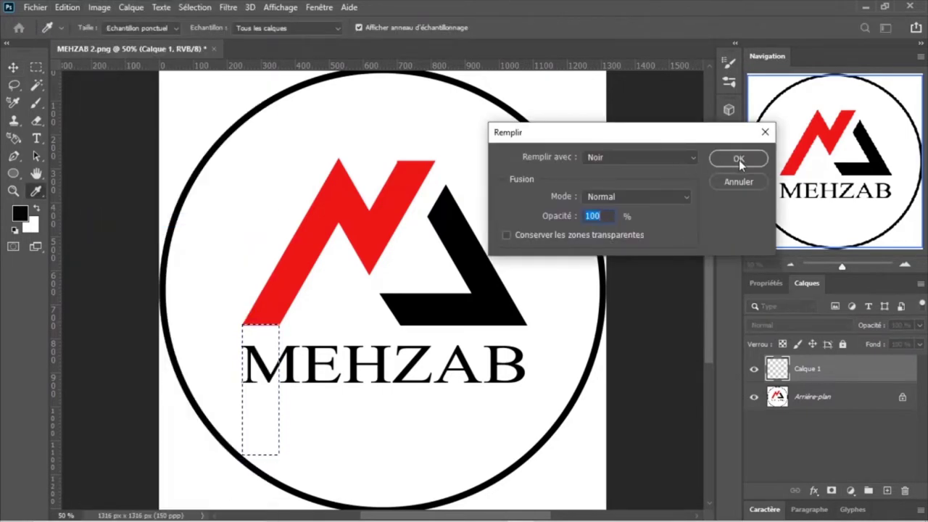
pyautogui.click(667, 157)
pyautogui.click(605, 193)
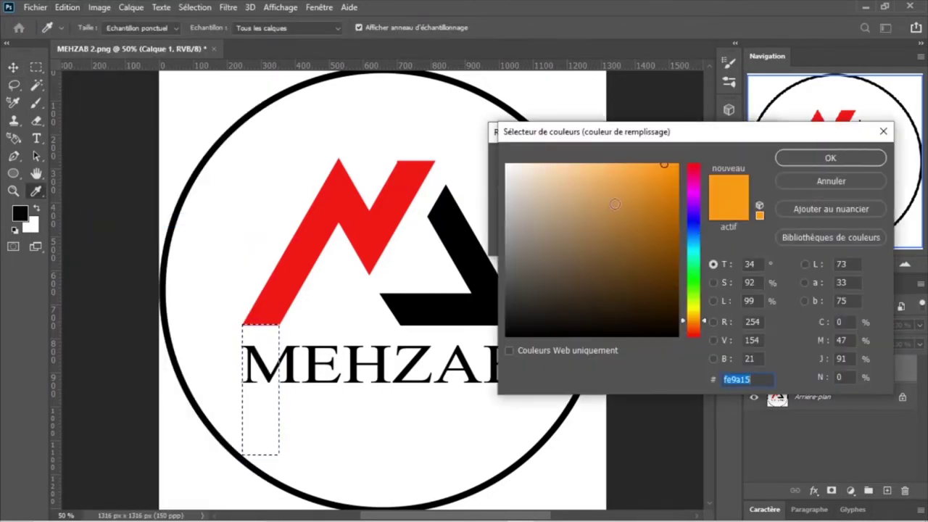
pyautogui.click(690, 168)
pyautogui.click(838, 161)
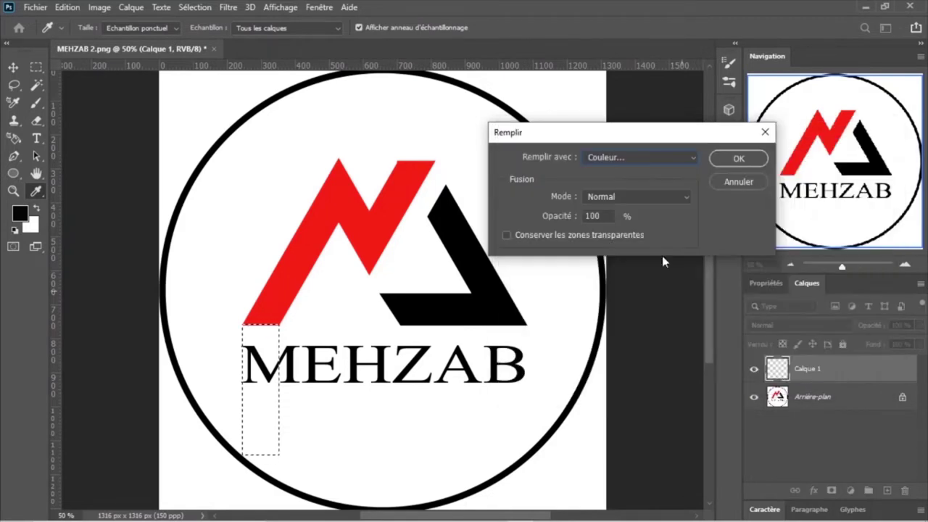
pyautogui.click(738, 158)
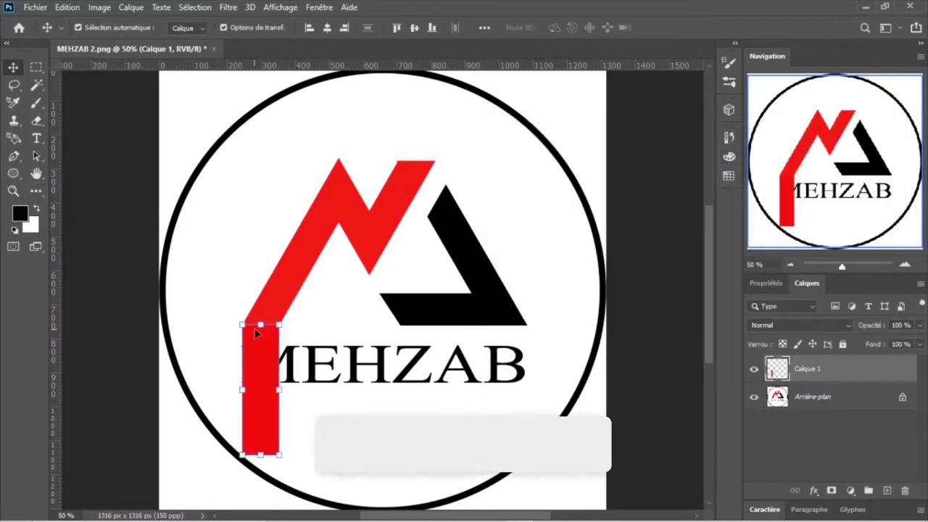
# - Free-transform the red rectangle, lengthening it upward and moving it along the red stroke
pyautogui.moveTo(266, 259); pyautogui.dragTo(265, 239)
pyautogui.press('Escape')
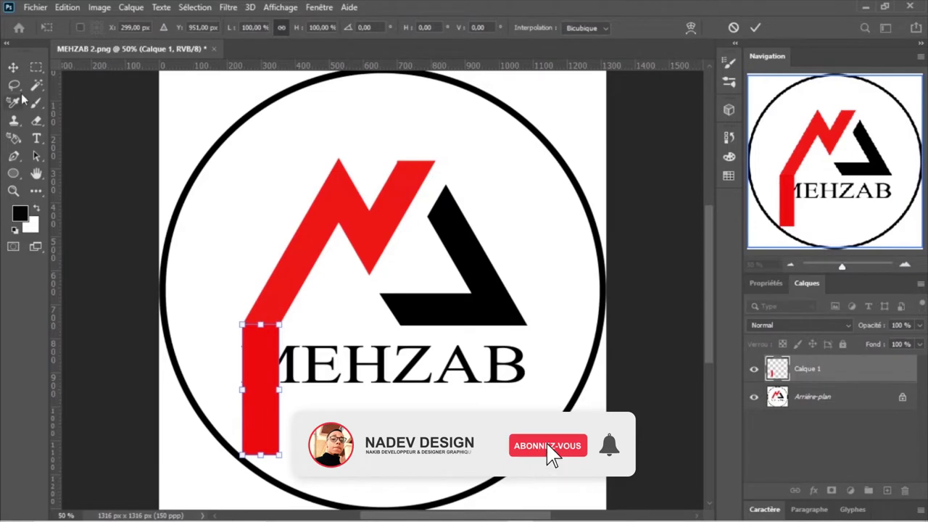
pyautogui.hotkey('ctrl', 't')
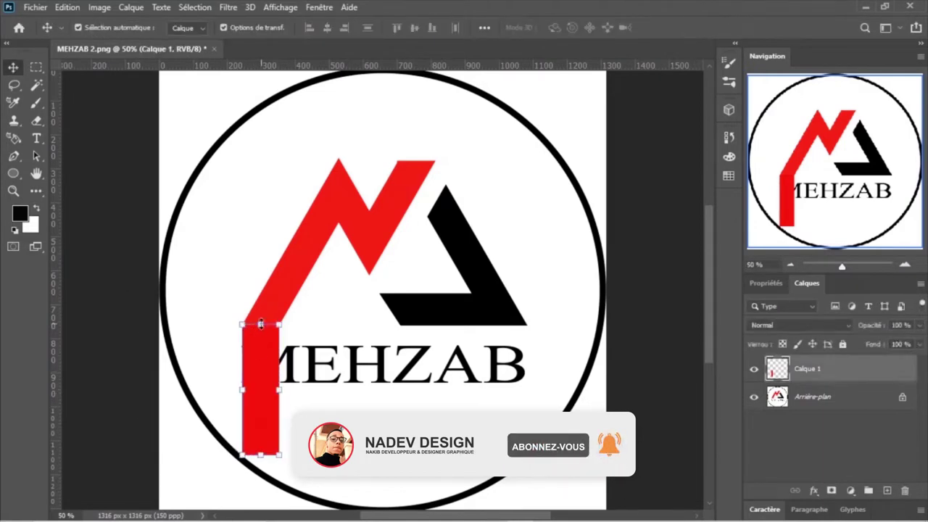
pyautogui.click(260, 323)
pyautogui.moveTo(260, 324)
pyautogui.mouseDown()
pyautogui.moveTo(260, 221)
pyautogui.moveTo(333, 230)
pyautogui.moveTo(352, 249)
pyautogui.moveTo(344, 236)
pyautogui.mouseUp()
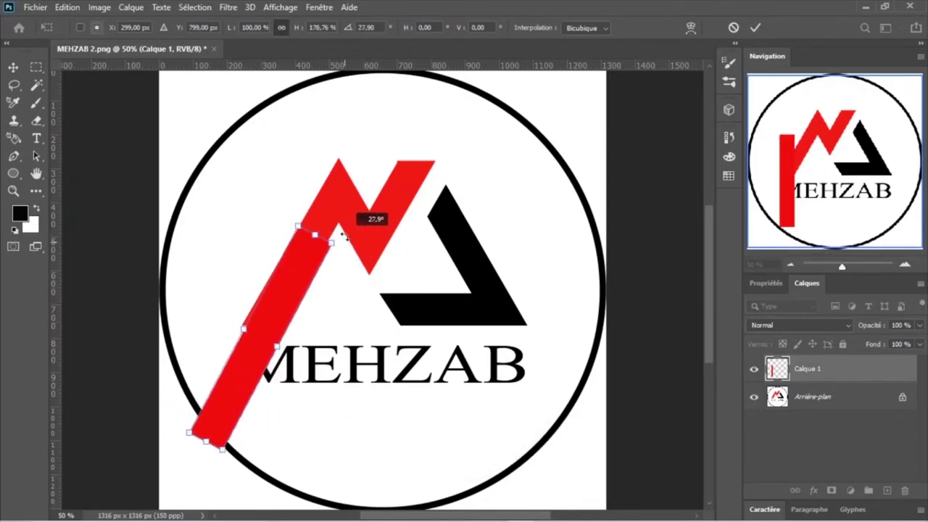
pyautogui.moveTo(281, 297); pyautogui.dragTo(345, 204)
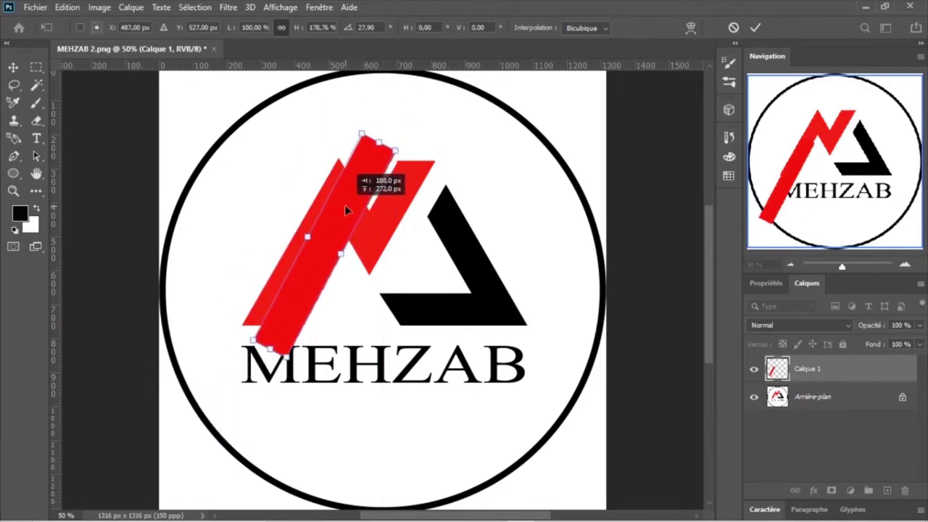
# - Rotate the bar to about 29.9°, align it on the stroke, and set opacity to 43%
pyautogui.moveTo(433, 118); pyautogui.dragTo(415, 142)
pyautogui.moveTo(330, 225); pyautogui.dragTo(334, 203)
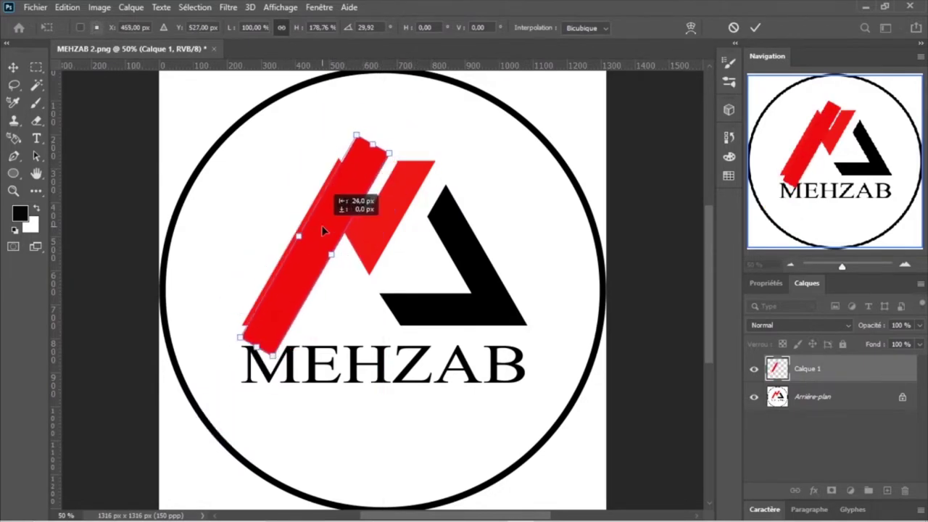
pyautogui.moveTo(918, 345); pyautogui.dragTo(883, 341)
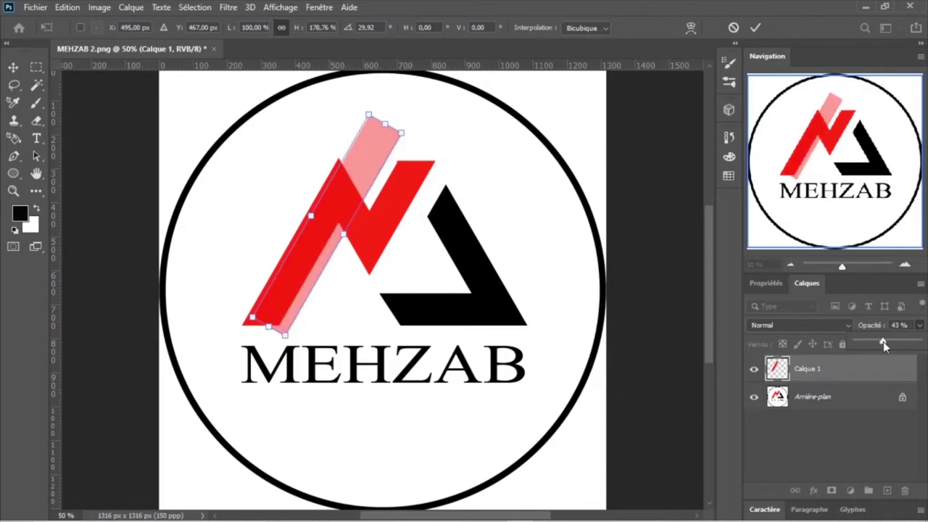
pyautogui.moveTo(365, 148); pyautogui.dragTo(372, 175)
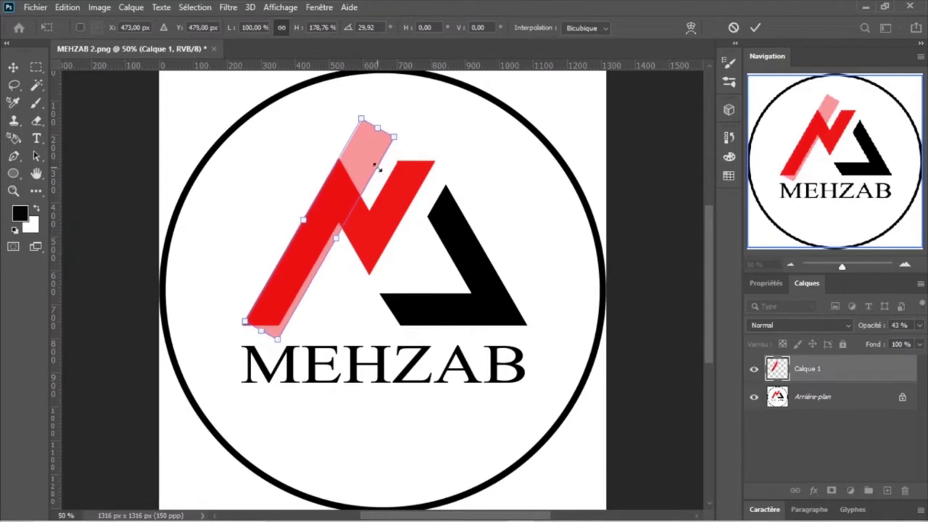
pyautogui.moveTo(375, 166); pyautogui.dragTo(376, 167)
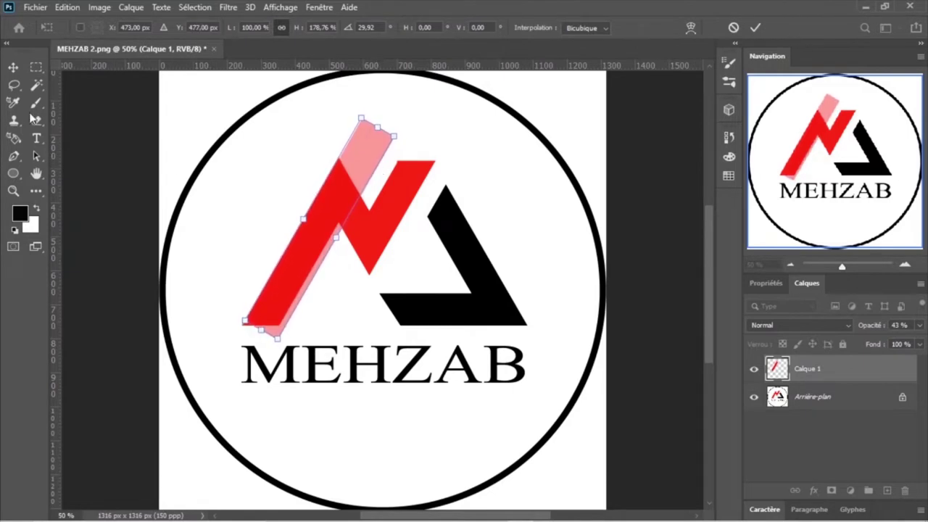
# - Commit the bar's transform, move it down-left onto the stroke, and nudge it right
pyautogui.click(755, 28)
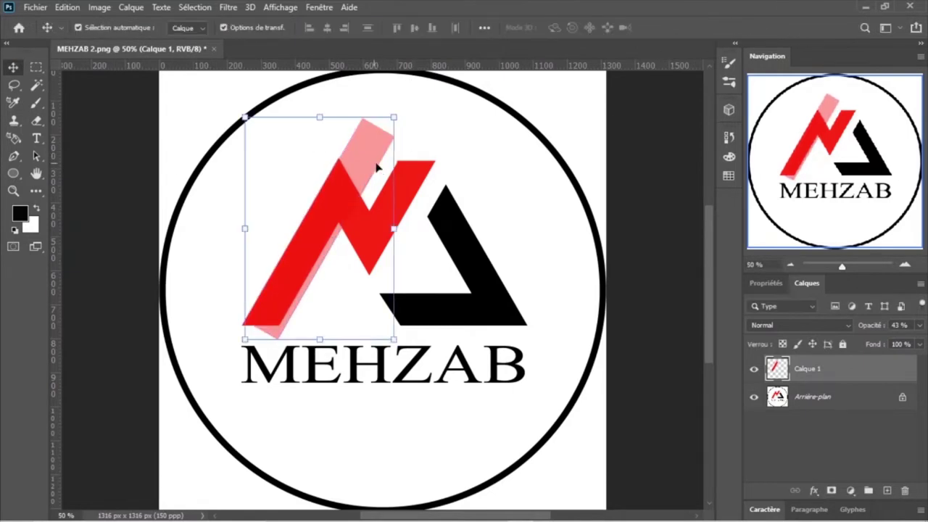
pyautogui.moveTo(375, 166); pyautogui.dragTo(354, 184)
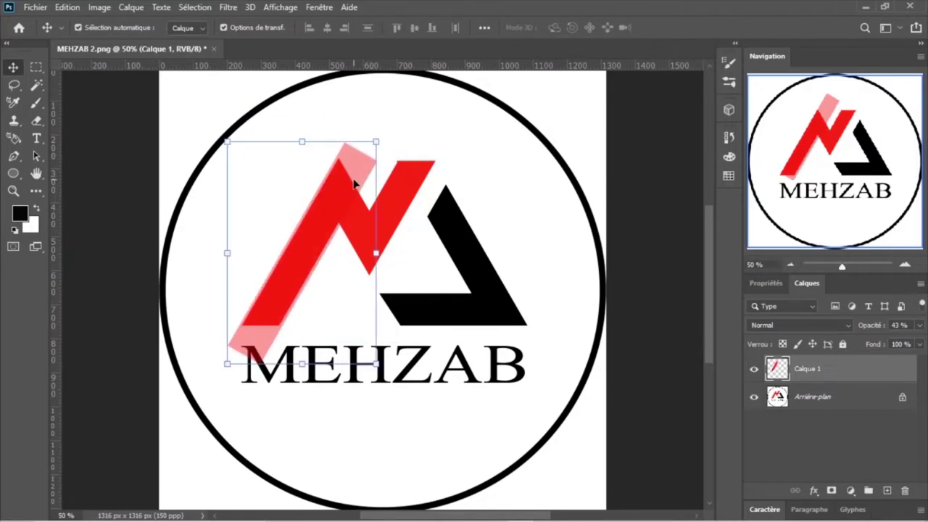
pyautogui.click(389, 131)
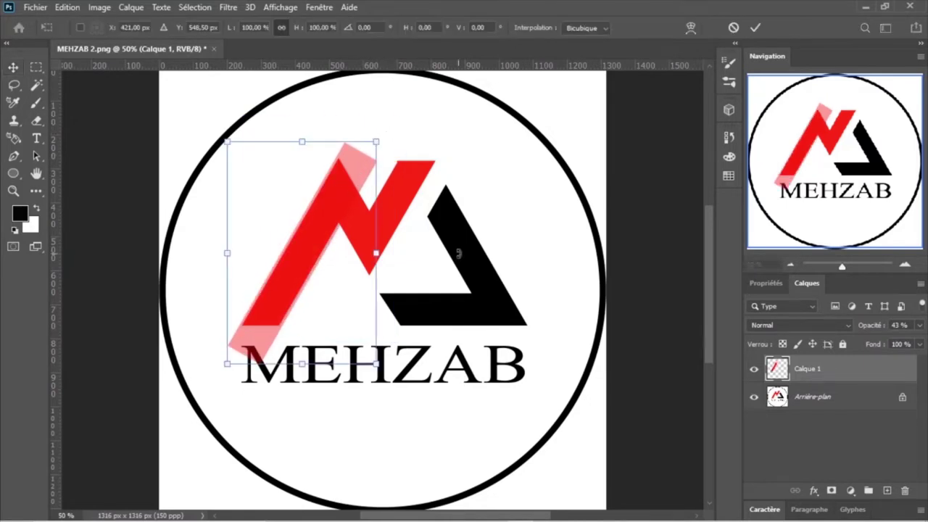
pyautogui.press('Right')
pyautogui.press('Right')
pyautogui.press('Right')
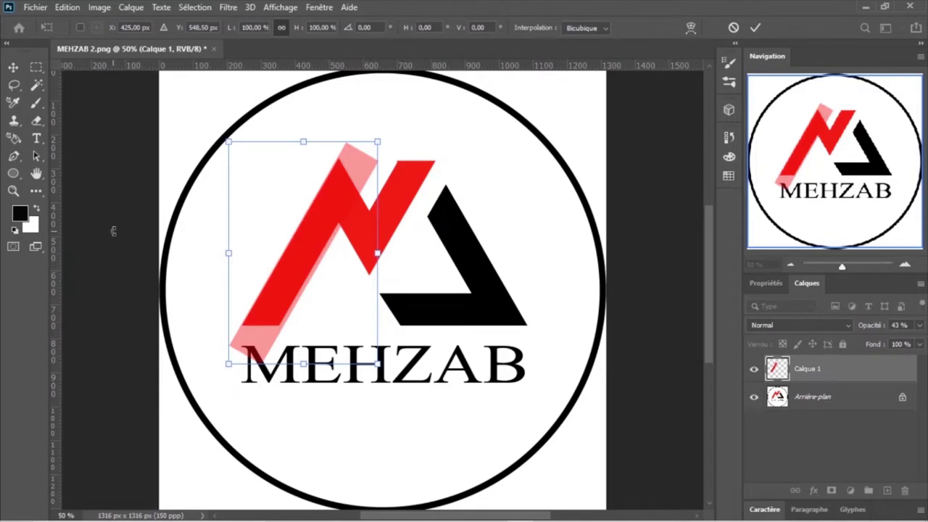
pyautogui.click(755, 28)
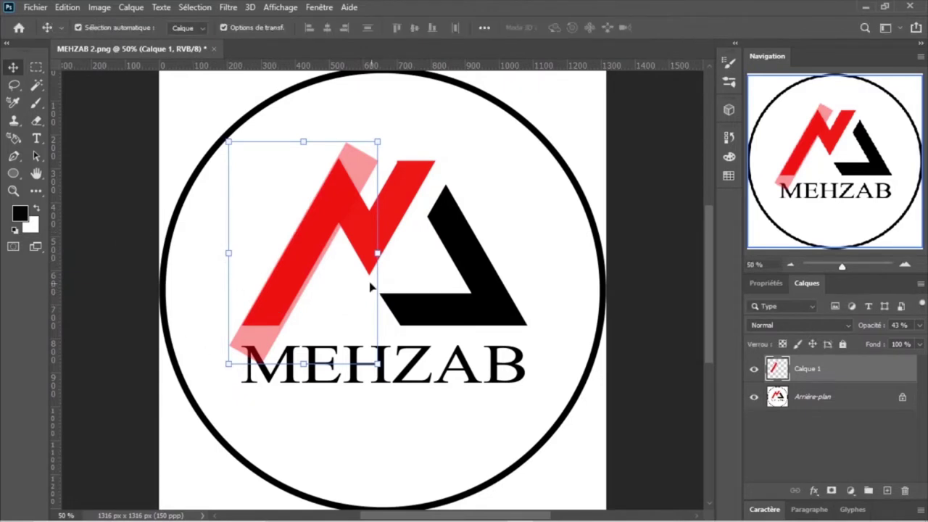
# - Reselect the bar layer, restore its width, and commit the transformation
pyautogui.click(124, 288)
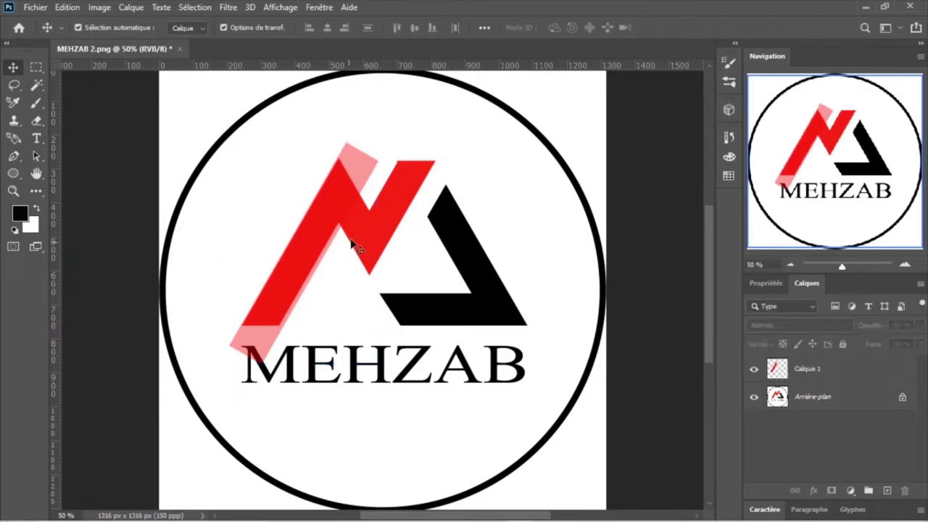
pyautogui.click(367, 166)
pyautogui.click(78, 129)
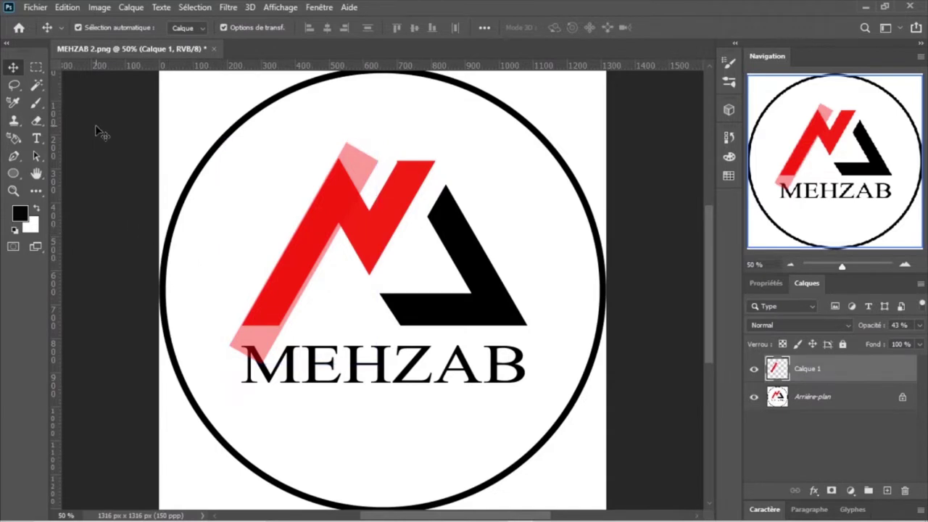
pyautogui.click(293, 340)
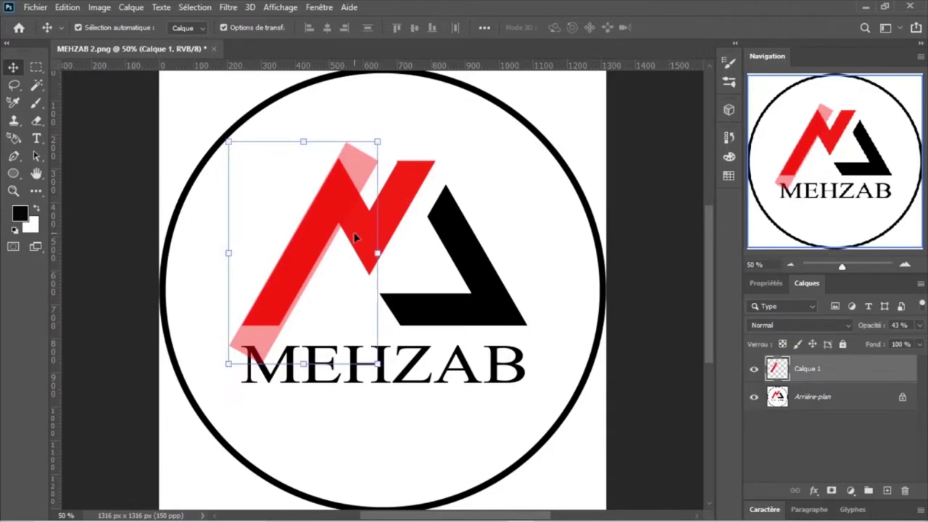
pyautogui.click(102, 343)
pyautogui.click(267, 348)
pyautogui.moveTo(377, 253); pyautogui.dragTo(376, 255)
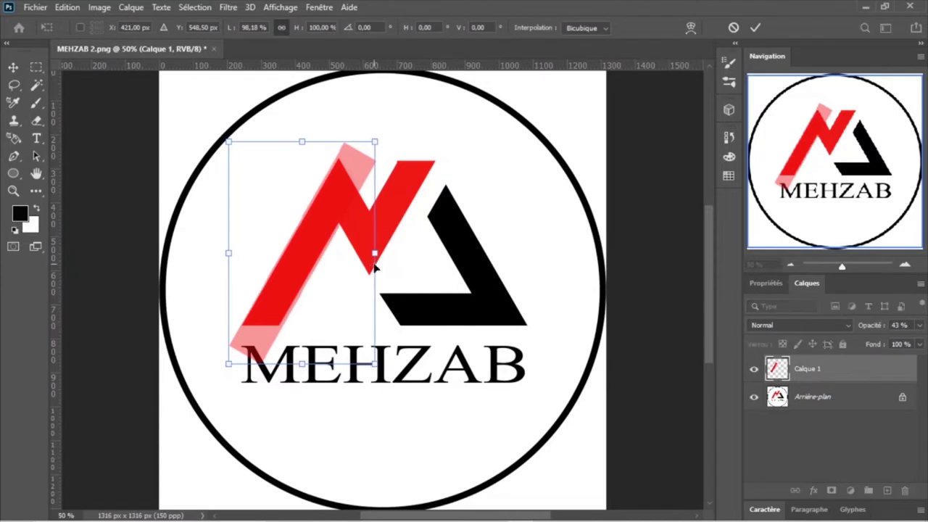
pyautogui.click(757, 28)
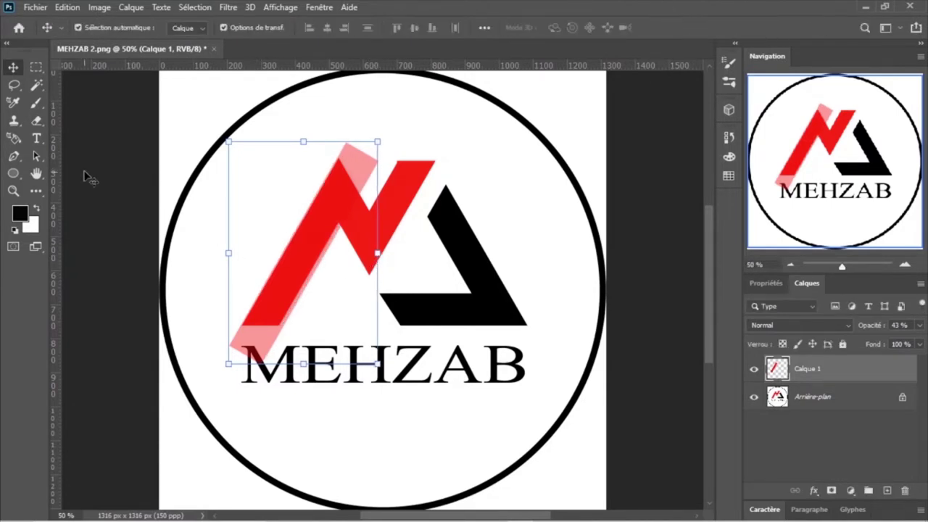
# - Return to the Move tool with the pink band's layer selected
pyautogui.click(87, 176)
pyautogui.click(36, 68)
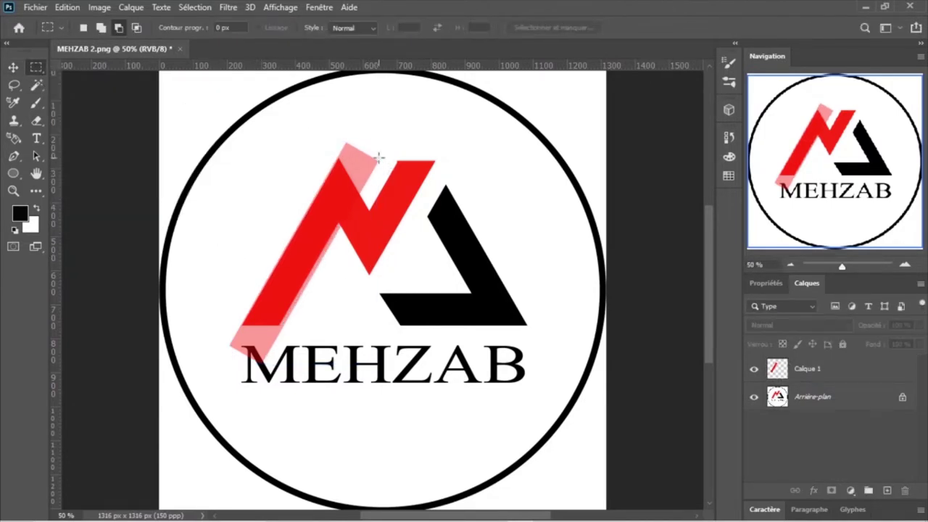
pyautogui.click(14, 68)
pyautogui.click(258, 346)
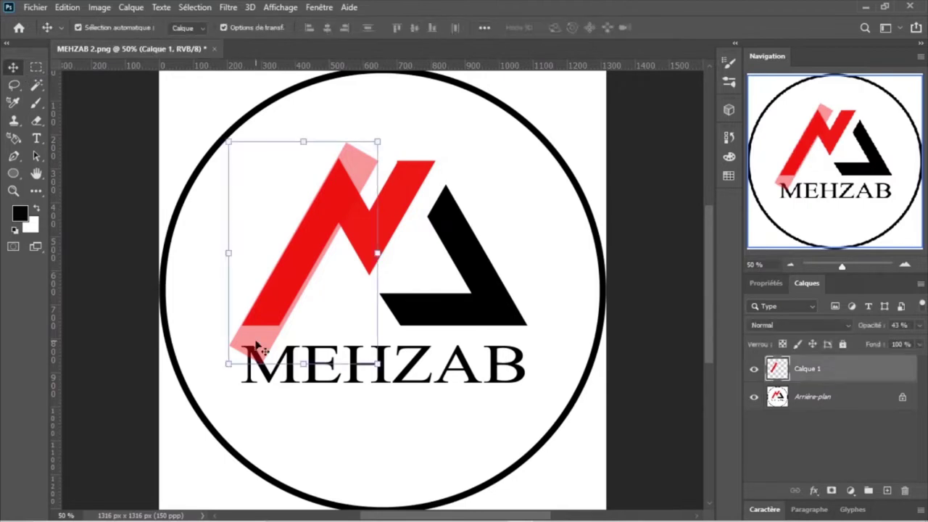
# - Duplicate the pink band layer and shift the copy up and to the right
pyautogui.rightClick(793, 372)
pyautogui.click(602, 76)
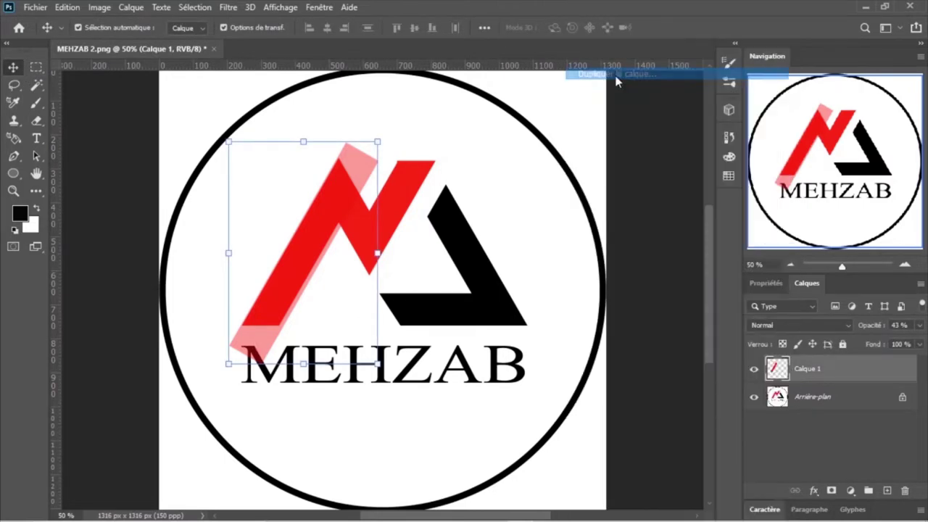
pyautogui.click(586, 139)
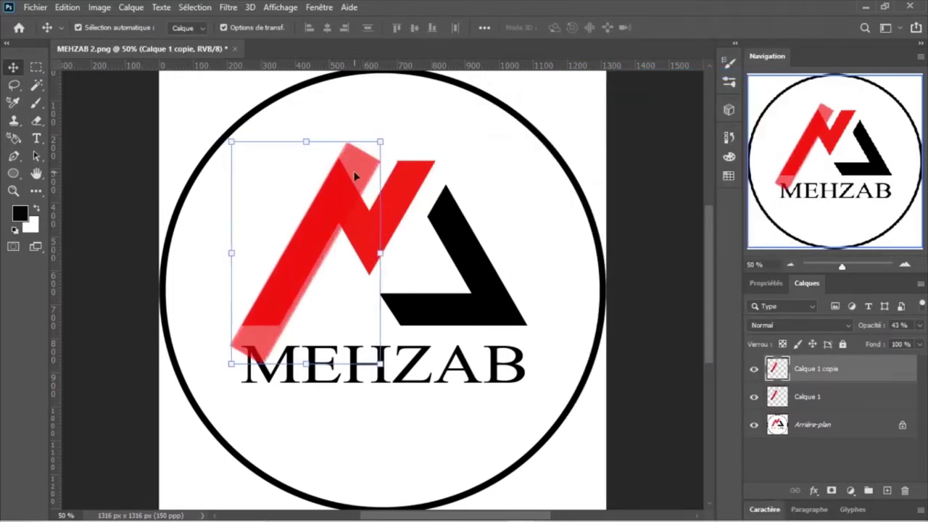
pyautogui.moveTo(363, 177)
pyautogui.mouseDown()
pyautogui.moveTo(389, 197)
pyautogui.moveTo(384, 188)
pyautogui.mouseUp()
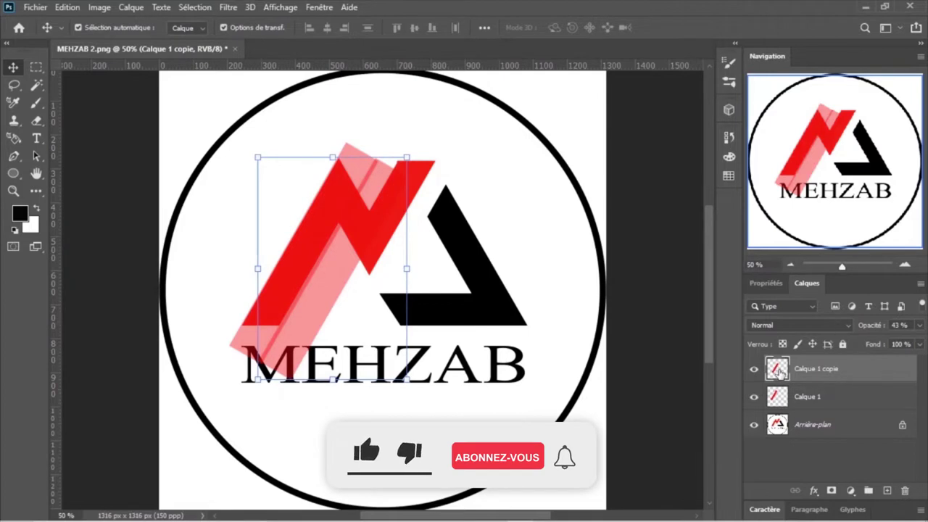
# - Rotate the band copy to a steep angle and nudge it into place
pyautogui.keyDown('ctrl'); pyautogui.click(778, 371); pyautogui.keyUp('ctrl')
pyautogui.click(782, 399)
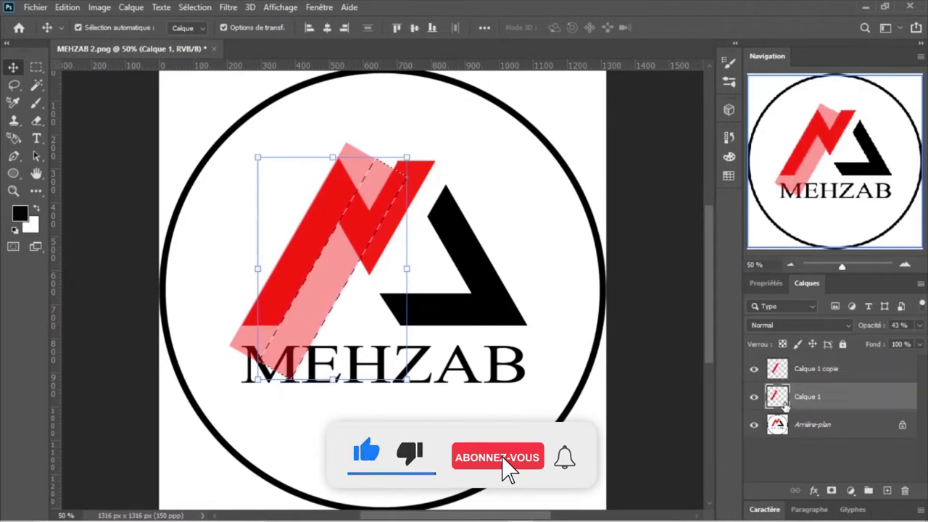
pyautogui.hotkey('ctrl', 'd')
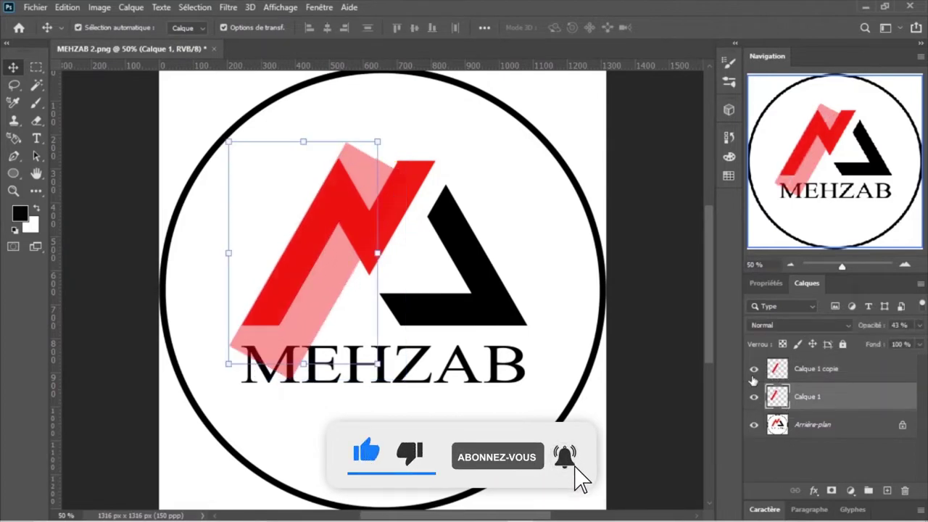
pyautogui.click(778, 370)
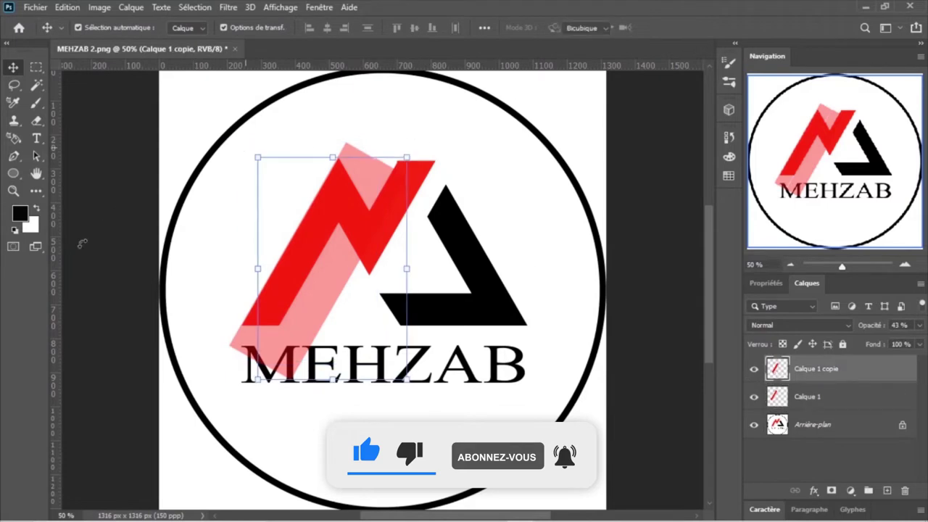
pyautogui.moveTo(82, 244); pyautogui.dragTo(134, 301)
pyautogui.moveTo(388, 228); pyautogui.dragTo(441, 157)
pyautogui.moveTo(443, 332); pyautogui.dragTo(454, 327)
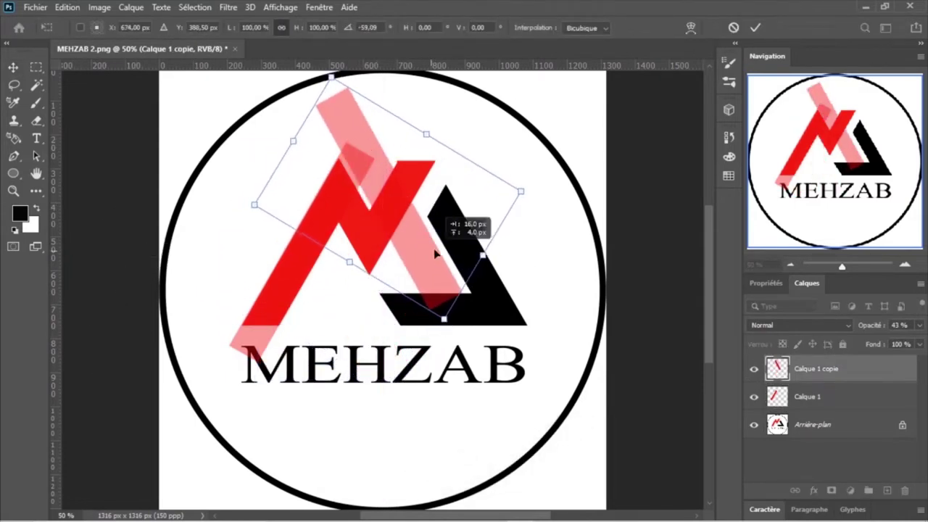
pyautogui.moveTo(435, 256); pyautogui.dragTo(433, 253)
pyautogui.keyDown('ctrl'); pyautogui.click(777, 370); pyautogui.keyUp('ctrl')
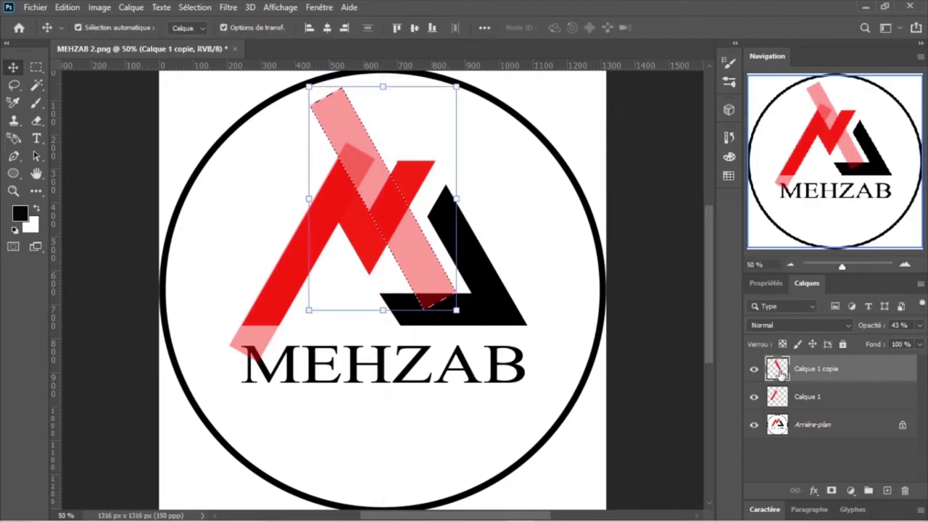
# - Move the band copy down-left and fine-tune its angle and position
pyautogui.click(776, 400)
pyautogui.click(754, 369)
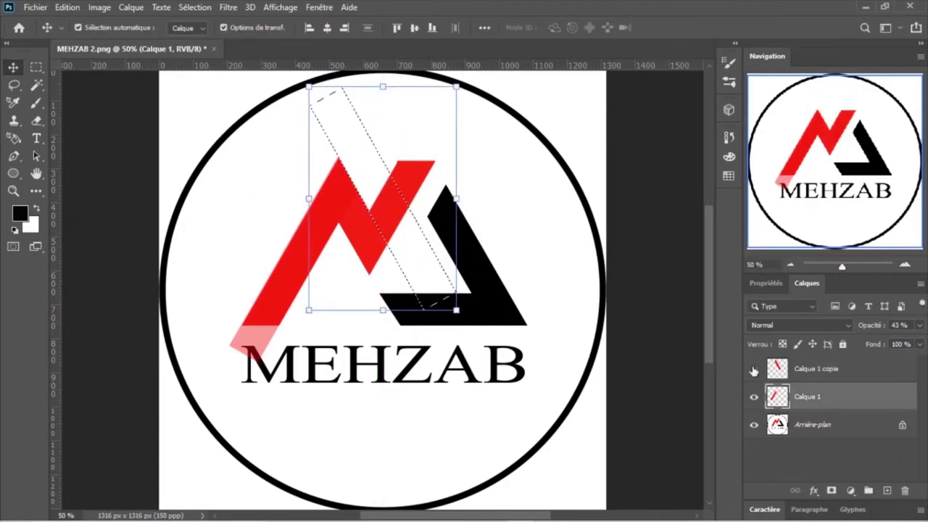
pyautogui.hotkey('ctrl', 'd')
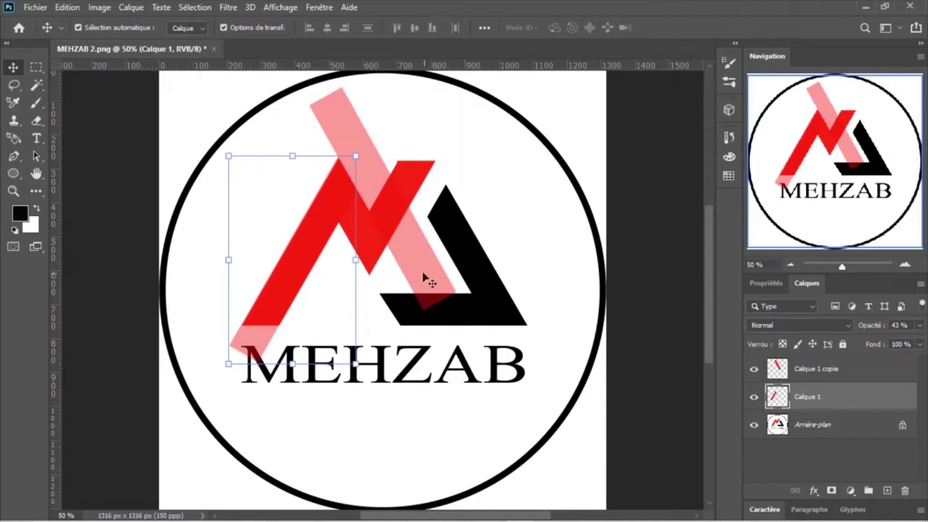
pyautogui.click(421, 273)
pyautogui.moveTo(426, 269)
pyautogui.mouseDown()
pyautogui.moveTo(331, 440)
pyautogui.moveTo(399, 302)
pyautogui.moveTo(384, 334)
pyautogui.mouseUp()
pyautogui.hotkey('ctrl', 't')
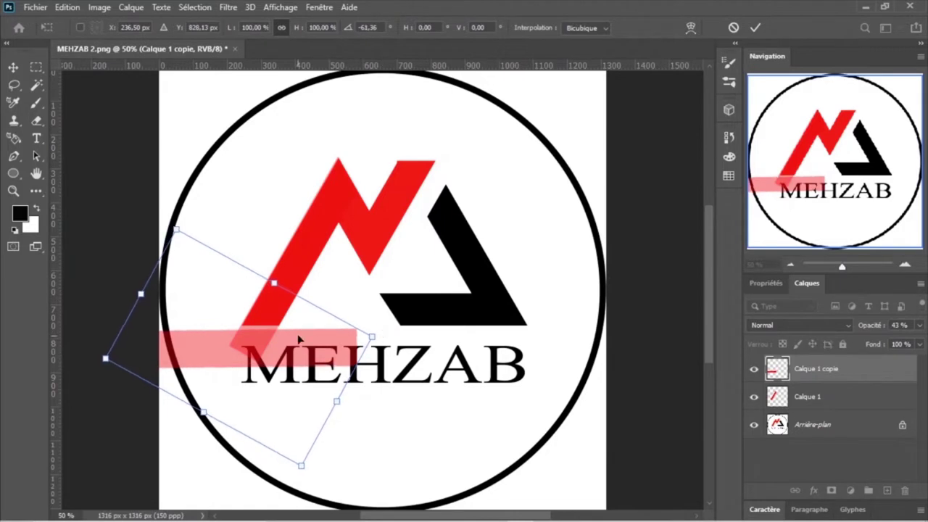
pyautogui.moveTo(298, 341); pyautogui.dragTo(298, 333)
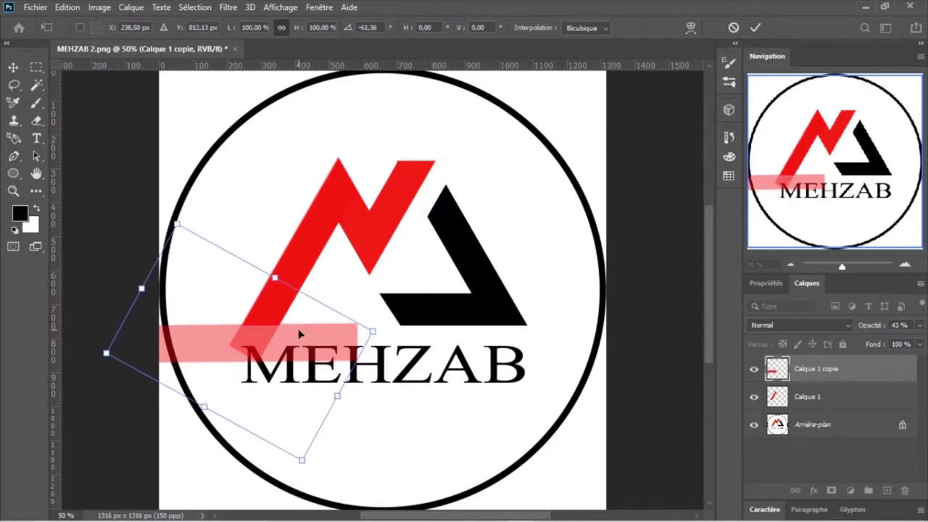
pyautogui.moveTo(384, 331); pyautogui.dragTo(384, 335)
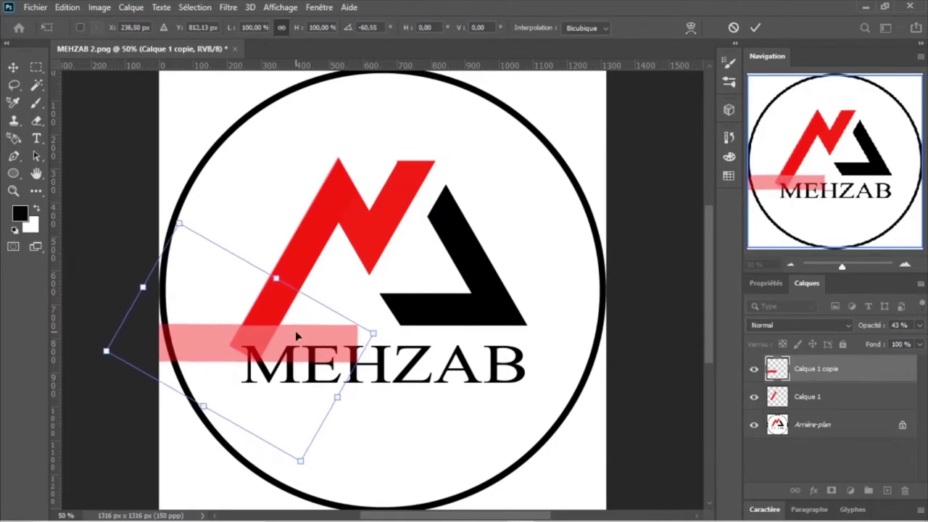
pyautogui.moveTo(295, 331); pyautogui.dragTo(296, 331)
# - Erase the horizontal band's overlap from the original pink band on Calque 1
pyautogui.keyDown('ctrl'); pyautogui.click(775, 372); pyautogui.keyUp('ctrl')
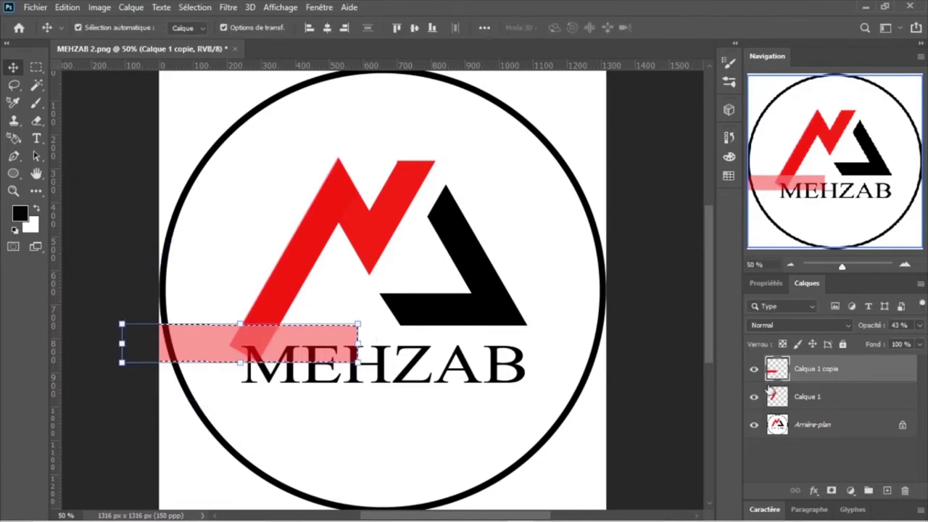
pyautogui.click(753, 373)
pyautogui.click(777, 399)
pyautogui.press('Delete')
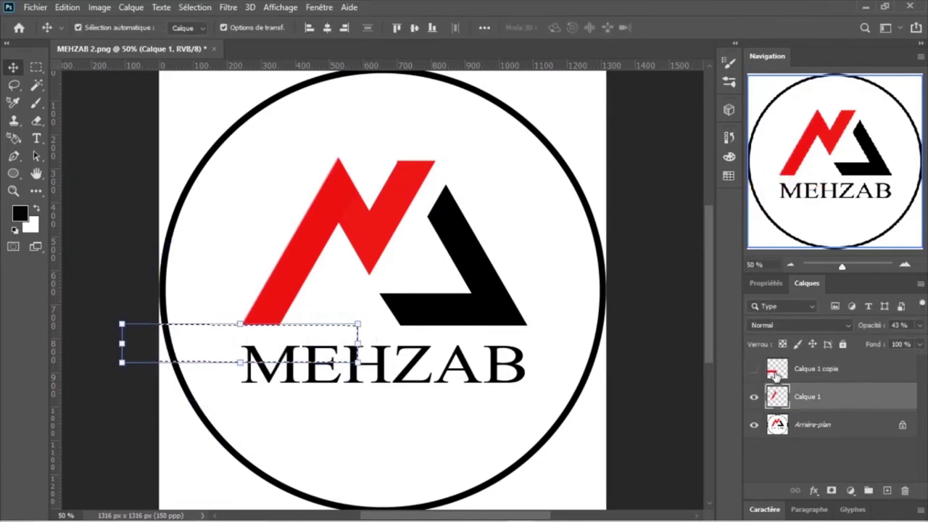
pyautogui.click(754, 370)
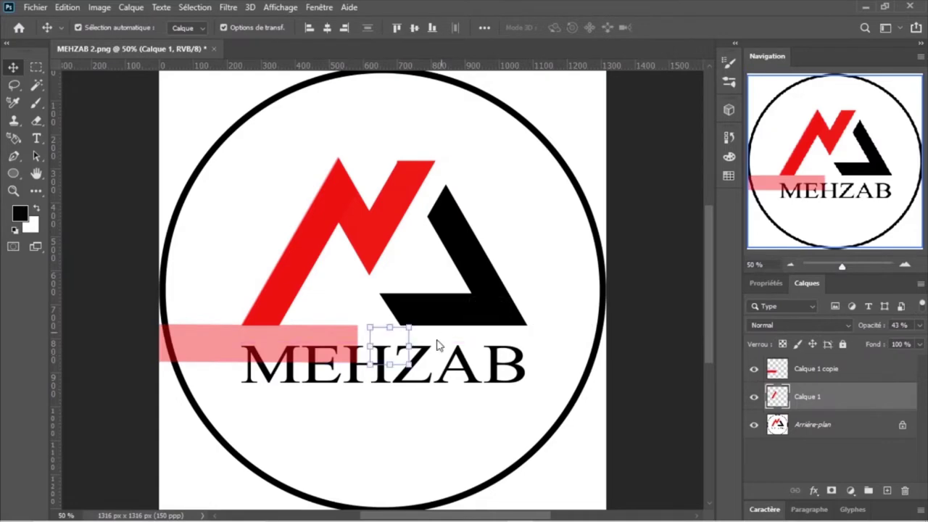
pyautogui.hotkey('ctrl', 'd')
# - Move the horizontal band up over the emblem and hide the white background
pyautogui.click(213, 355)
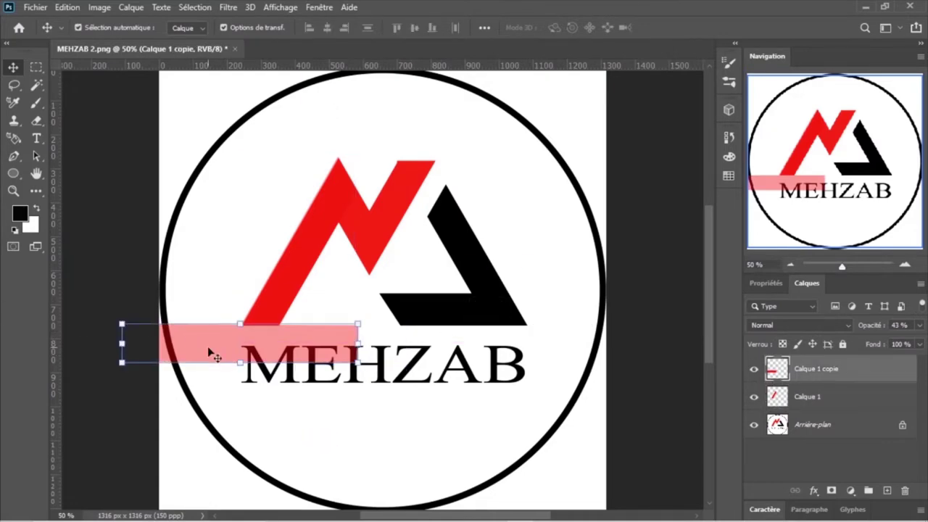
pyautogui.moveTo(313, 350); pyautogui.dragTo(473, 225)
pyautogui.click(754, 425)
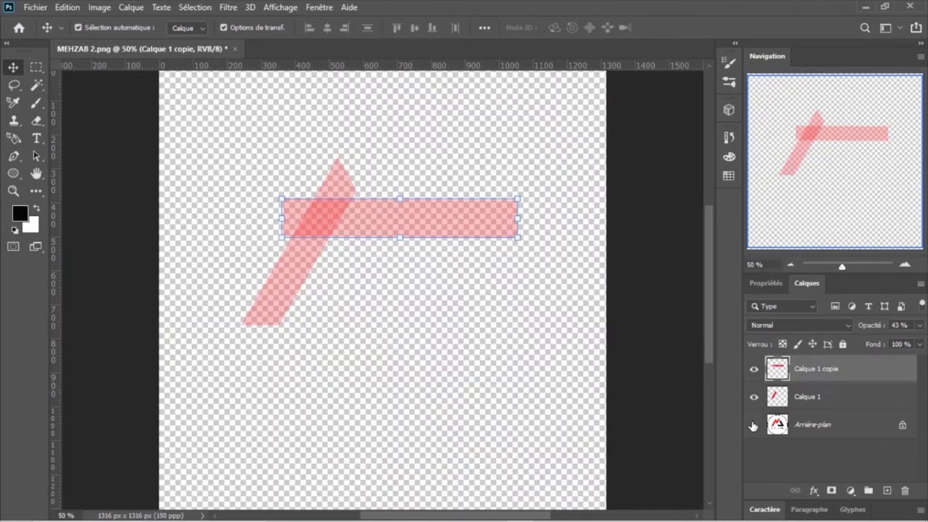
# - Rotate the pink band copy about 59° and place it at the circle's upper-right edge
pyautogui.click(776, 397)
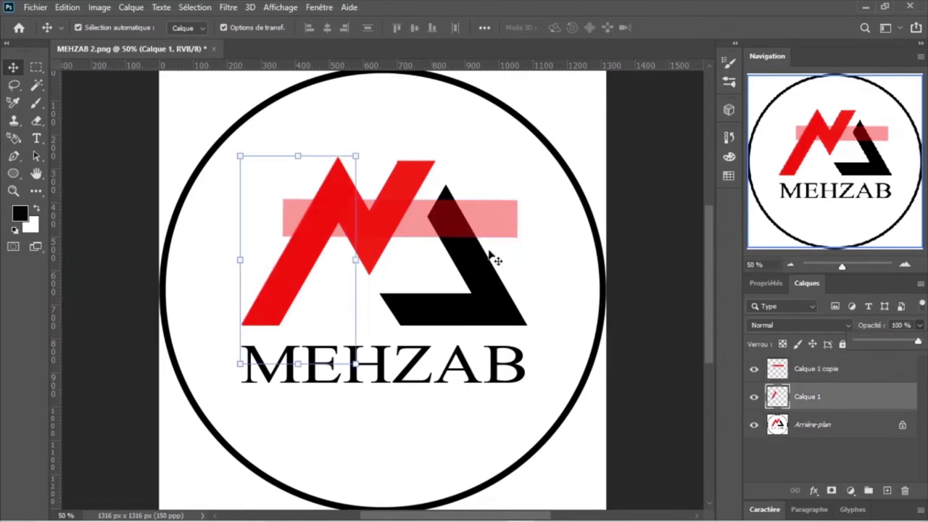
pyautogui.click(513, 234)
pyautogui.moveTo(530, 189); pyautogui.dragTo(495, 296)
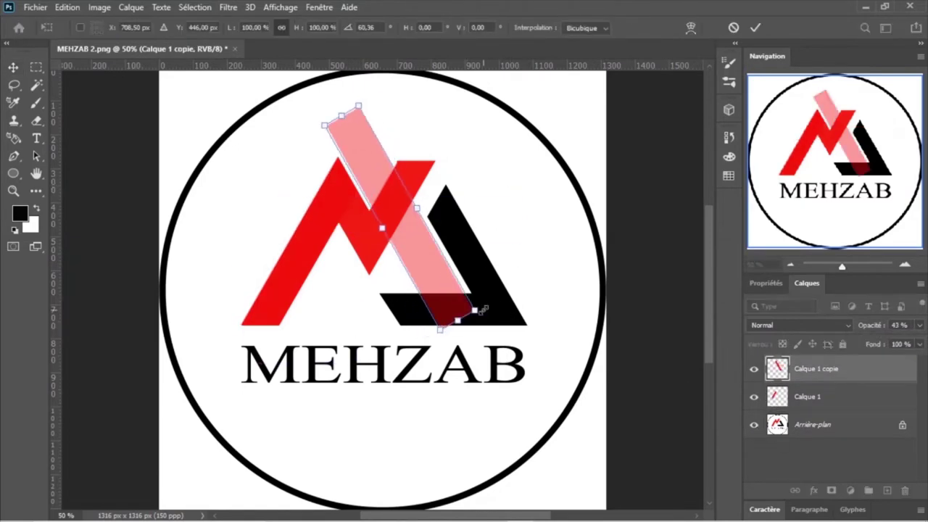
pyautogui.moveTo(376, 265); pyautogui.dragTo(404, 288)
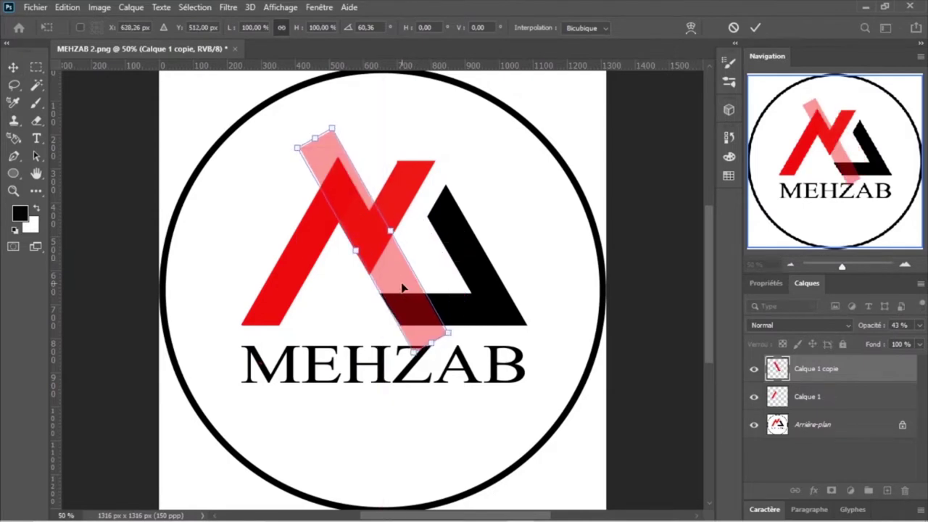
pyautogui.press('Left')
pyautogui.press('Left')
pyautogui.moveTo(467, 335); pyautogui.dragTo(470, 332)
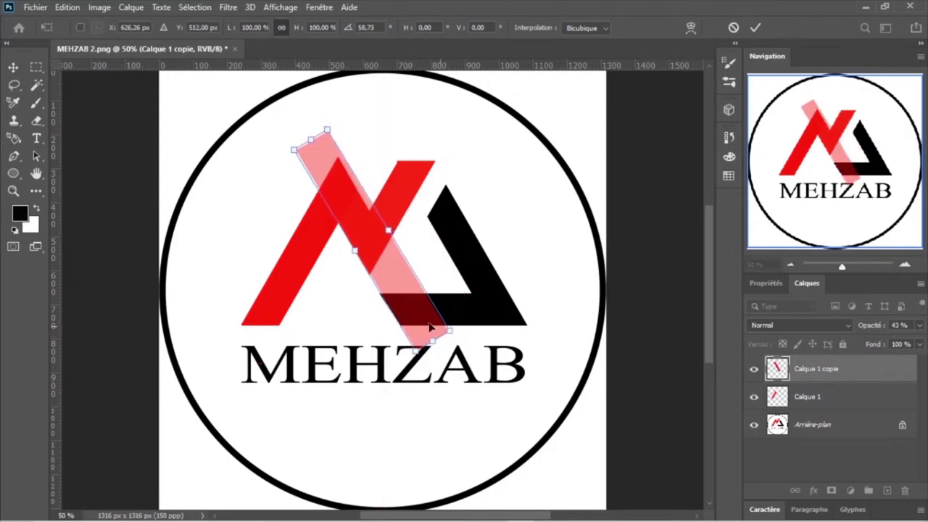
pyautogui.moveTo(399, 278); pyautogui.dragTo(551, 218)
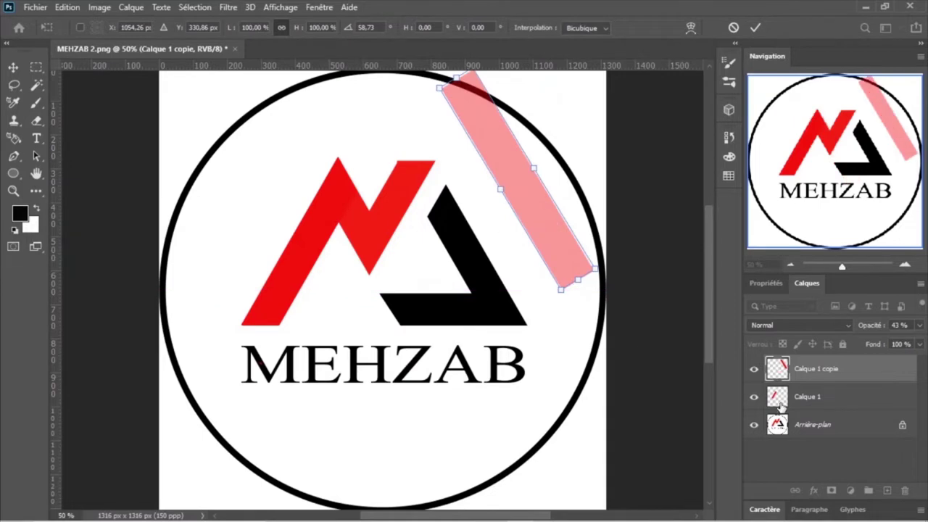
pyautogui.press('Return')
pyautogui.click(303, 309)
# - Duplicate the red stroke layer, shift the copy right, and lower its fill to 49%
pyautogui.rightClick(780, 406)
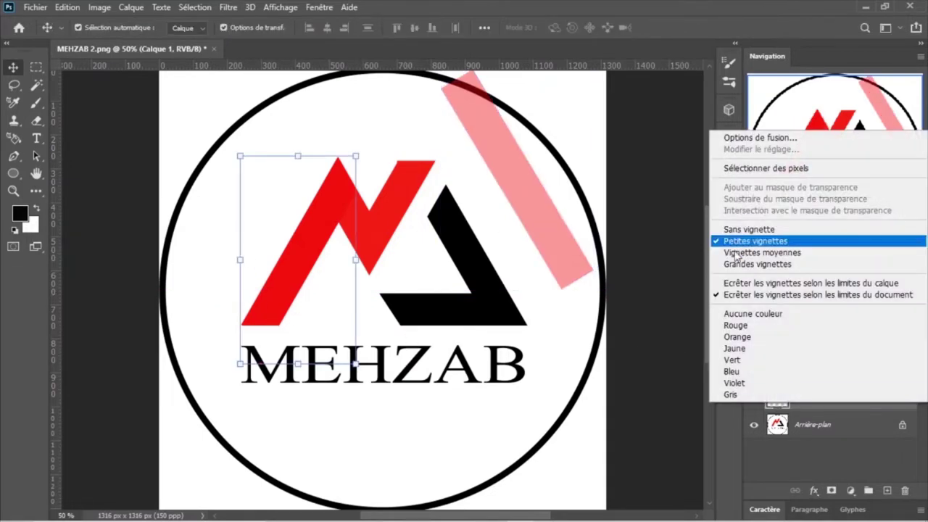
pyautogui.click(670, 362)
pyautogui.rightClick(776, 403)
pyautogui.click(692, 413)
pyautogui.rightClick(806, 397)
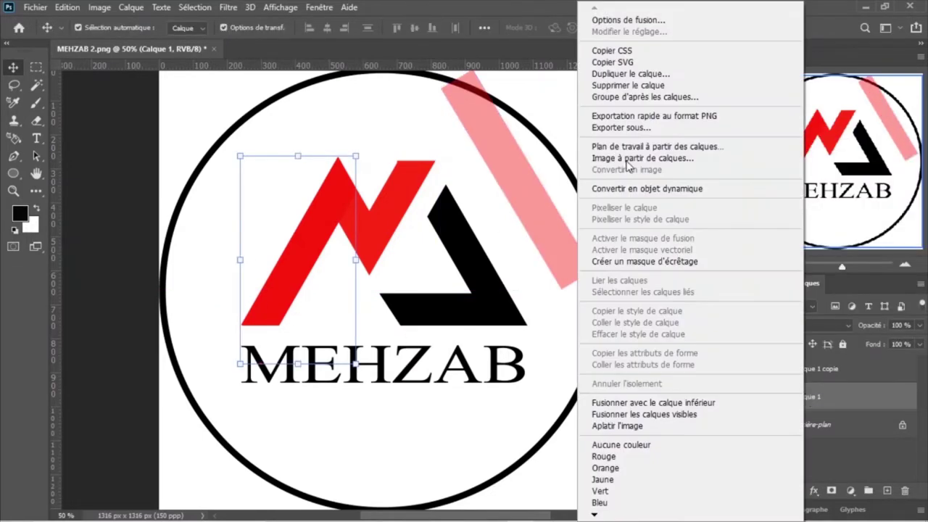
pyautogui.click(629, 69)
pyautogui.click(586, 139)
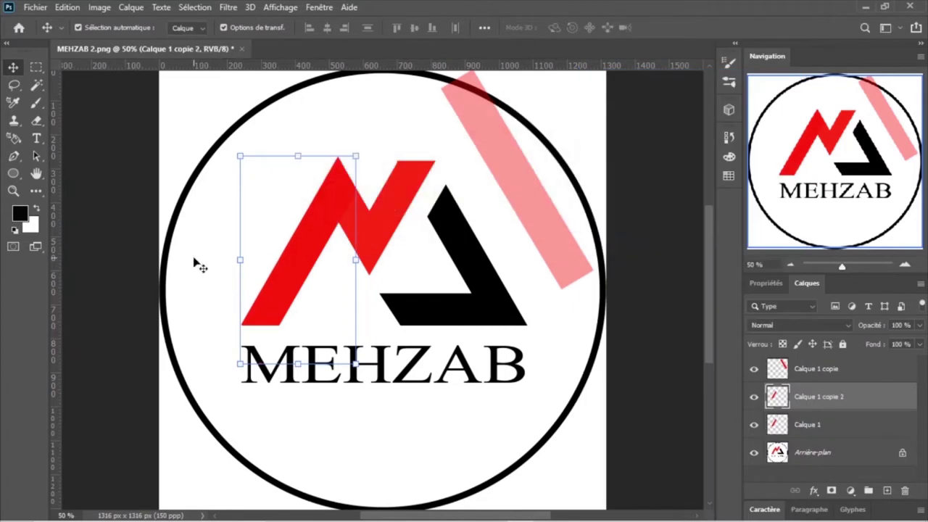
pyautogui.moveTo(384, 283)
pyautogui.mouseDown()
pyautogui.moveTo(427, 255)
pyautogui.moveTo(405, 233)
pyautogui.mouseUp()
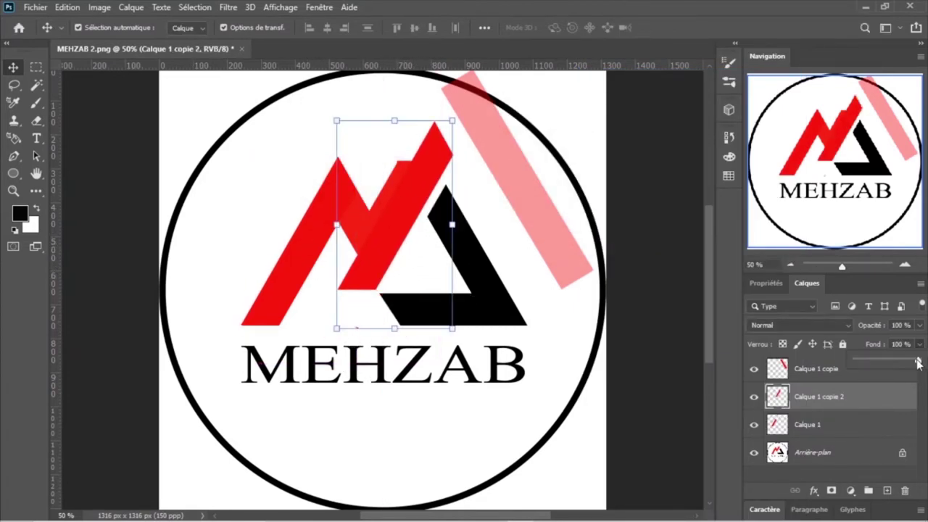
pyautogui.moveTo(918, 363)
pyautogui.mouseDown()
pyautogui.moveTo(855, 365)
pyautogui.moveTo(888, 360)
pyautogui.mouseUp()
pyautogui.moveTo(437, 142); pyautogui.dragTo(425, 142)
# - Move the pale bar across the red N and tilt it slightly
pyautogui.click(520, 192)
pyautogui.moveTo(520, 191); pyautogui.dragTo(340, 274)
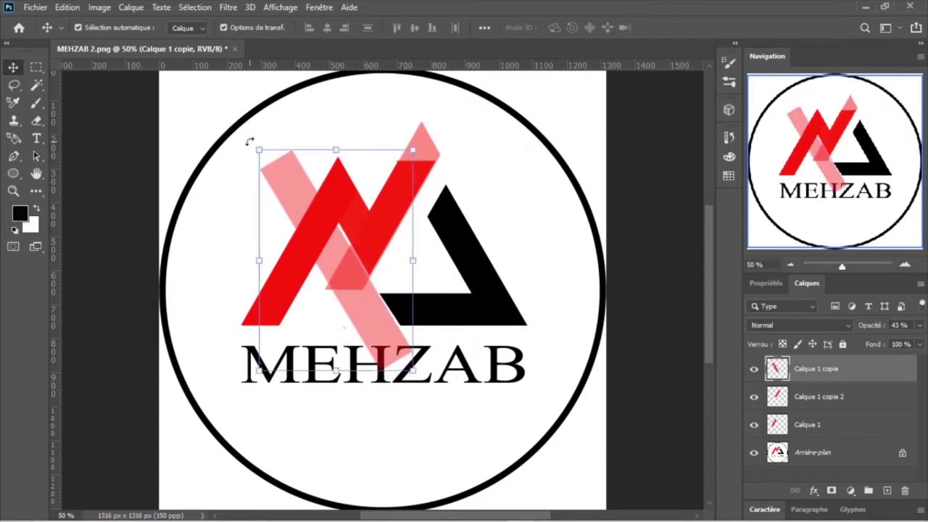
pyautogui.moveTo(250, 141); pyautogui.dragTo(251, 137)
pyautogui.moveTo(373, 319); pyautogui.dragTo(366, 324)
# - Delete the pale bar's outline from the translucent stroke copy, then show the bar again
pyautogui.keyDown('ctrl'); pyautogui.click(775, 371); pyautogui.keyUp('ctrl')
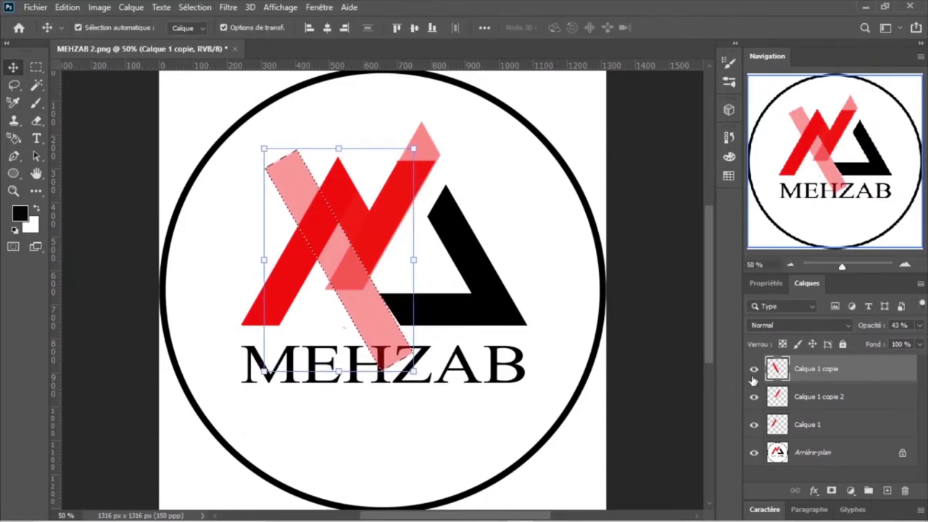
pyautogui.click(819, 397)
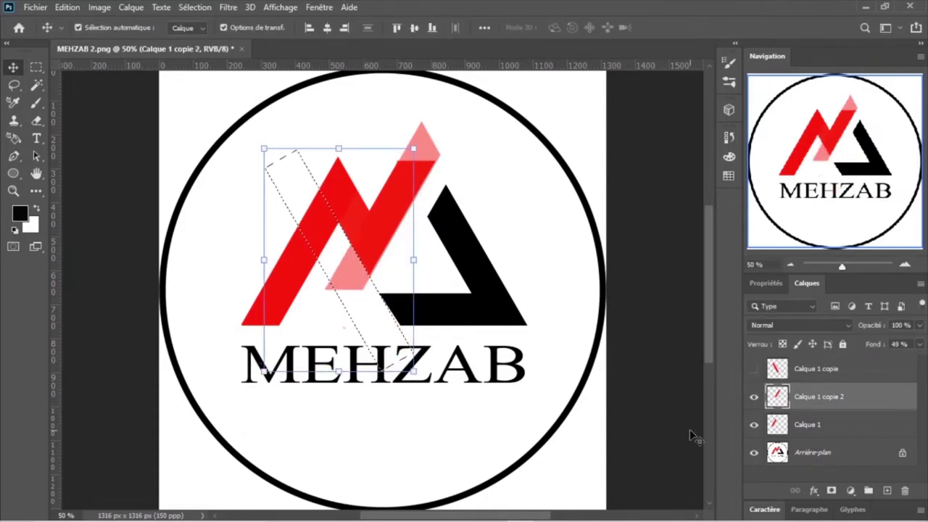
pyautogui.press('Delete')
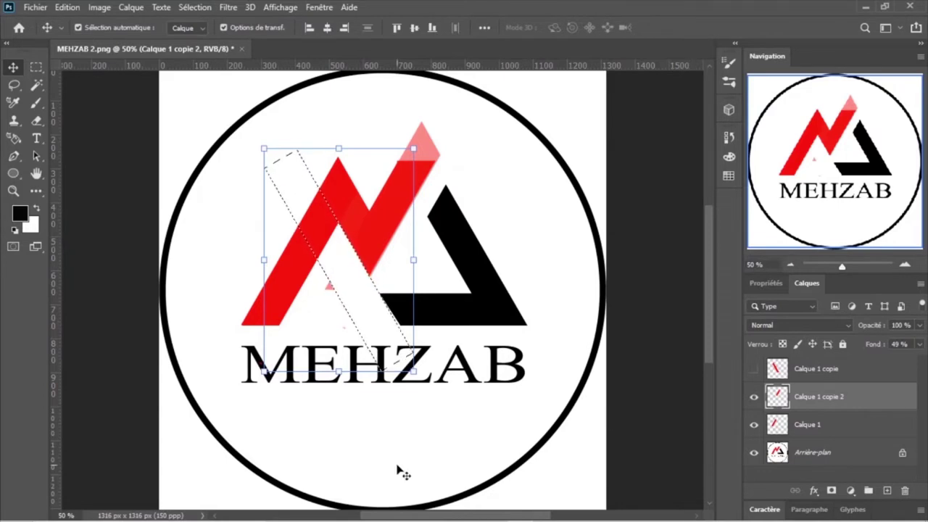
pyautogui.hotkey('ctrl', 'd')
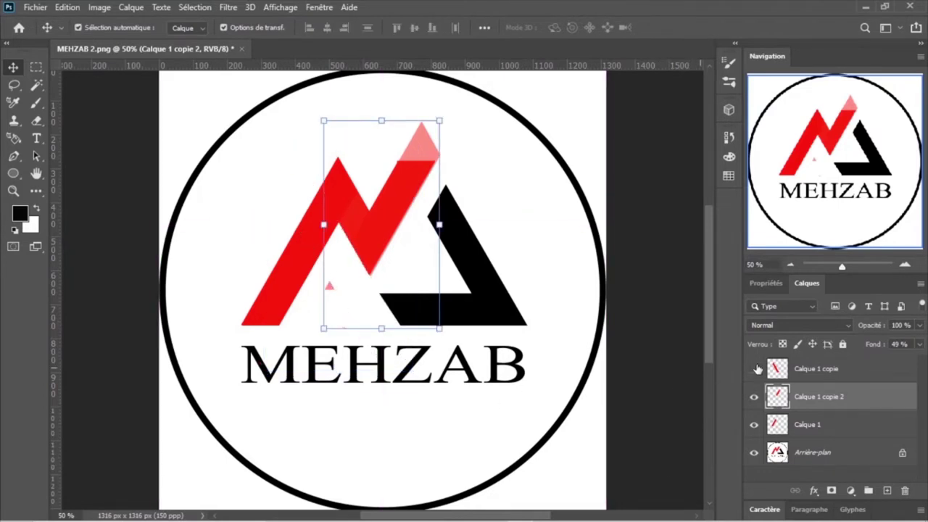
pyautogui.click(772, 369)
pyautogui.keyDown('ctrl'); pyautogui.click(775, 371); pyautogui.keyUp('ctrl')
pyautogui.click(754, 369)
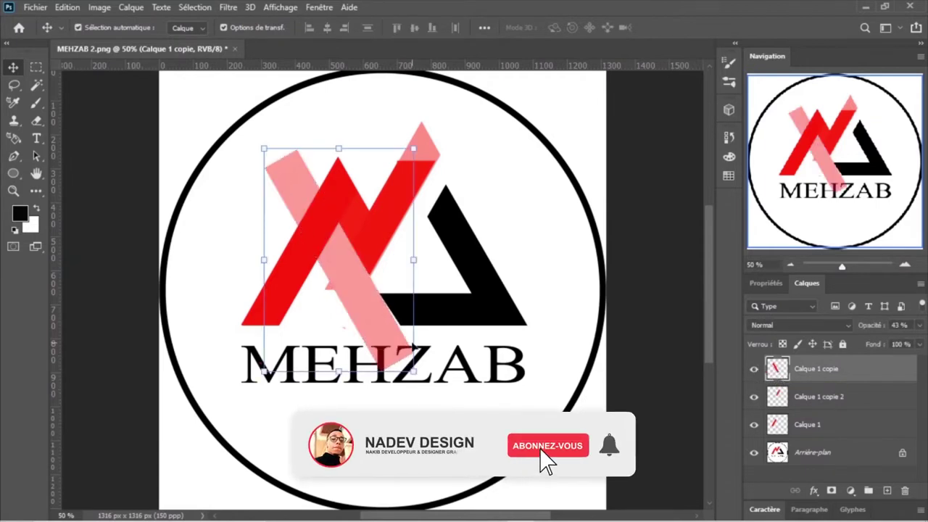
# - Rotate the pale bar to lie horizontally above the logo
pyautogui.moveTo(369, 326); pyautogui.dragTo(452, 267)
pyautogui.moveTo(343, 83); pyautogui.dragTo(297, 210)
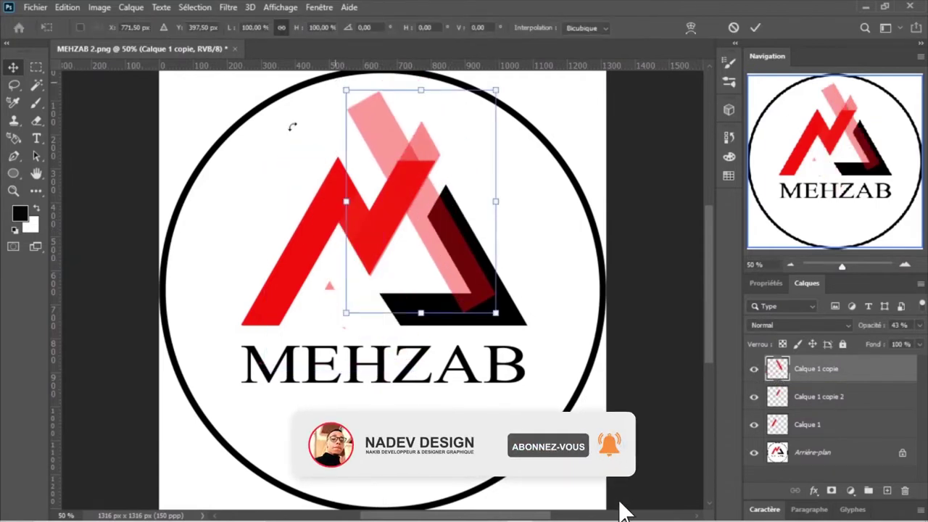
pyautogui.moveTo(452, 190); pyautogui.dragTo(477, 133)
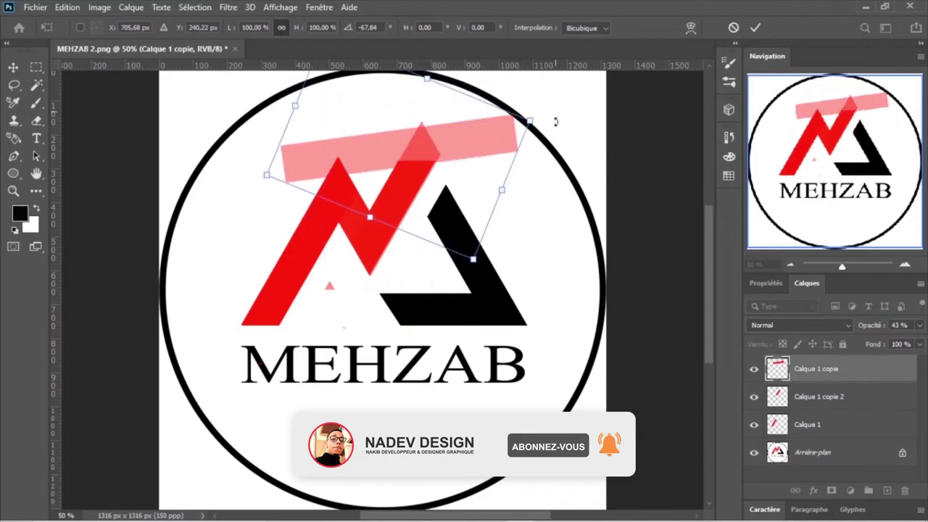
pyautogui.moveTo(556, 117); pyautogui.dragTo(558, 128)
pyautogui.moveTo(476, 169); pyautogui.dragTo(475, 156)
pyautogui.moveTo(548, 138); pyautogui.dragTo(549, 114)
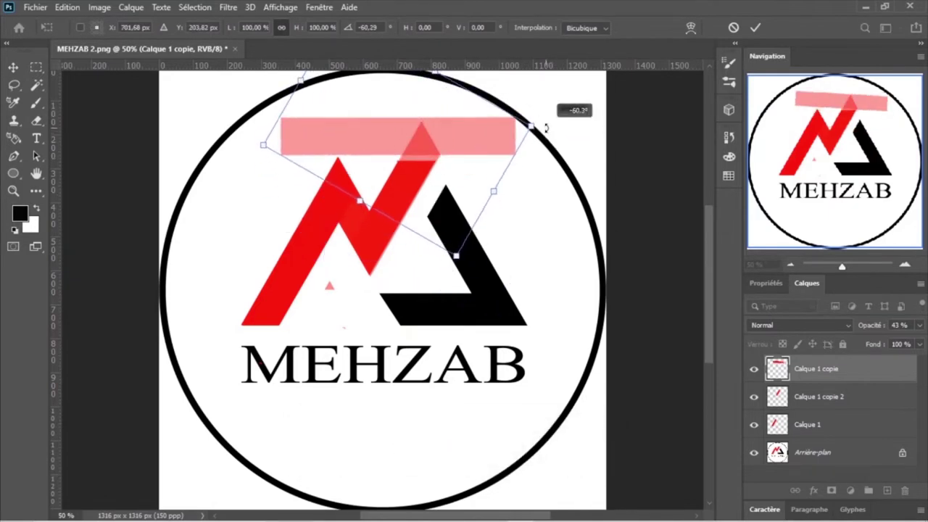
# - Settle the horizontal bar on top of the N, commit it, and hide its layer
pyautogui.moveTo(469, 138)
pyautogui.mouseDown()
pyautogui.moveTo(469, 150)
pyautogui.moveTo(469, 143)
pyautogui.mouseUp()
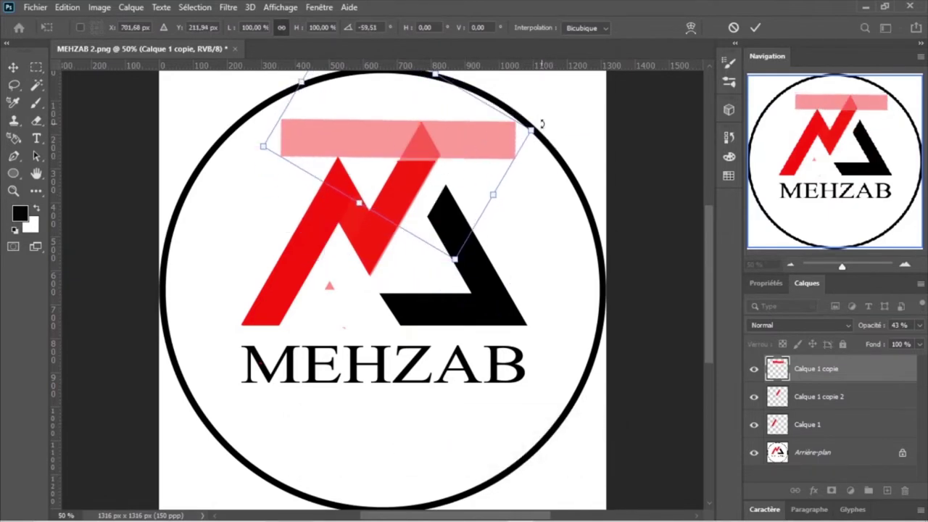
pyautogui.moveTo(540, 121); pyautogui.dragTo(544, 116)
pyautogui.press('Down')
pyautogui.press('Down')
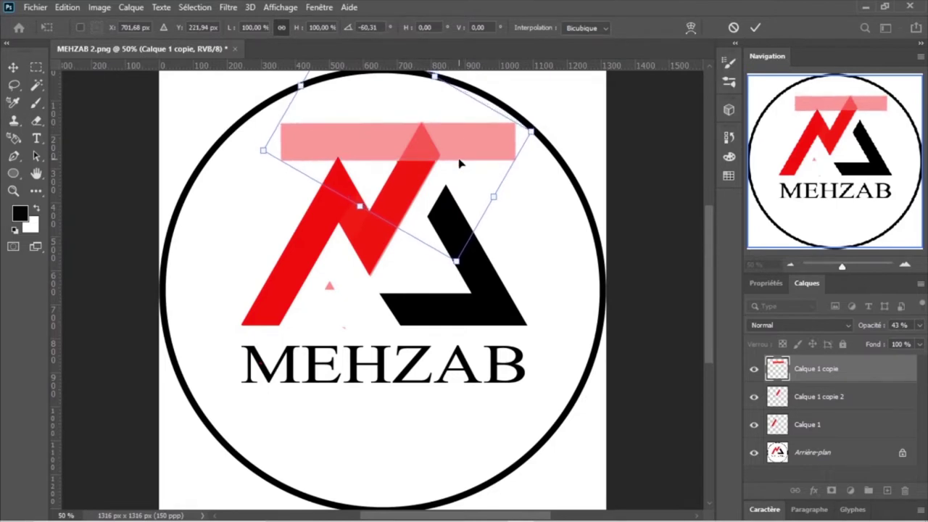
pyautogui.press('Down')
pyautogui.press('Down')
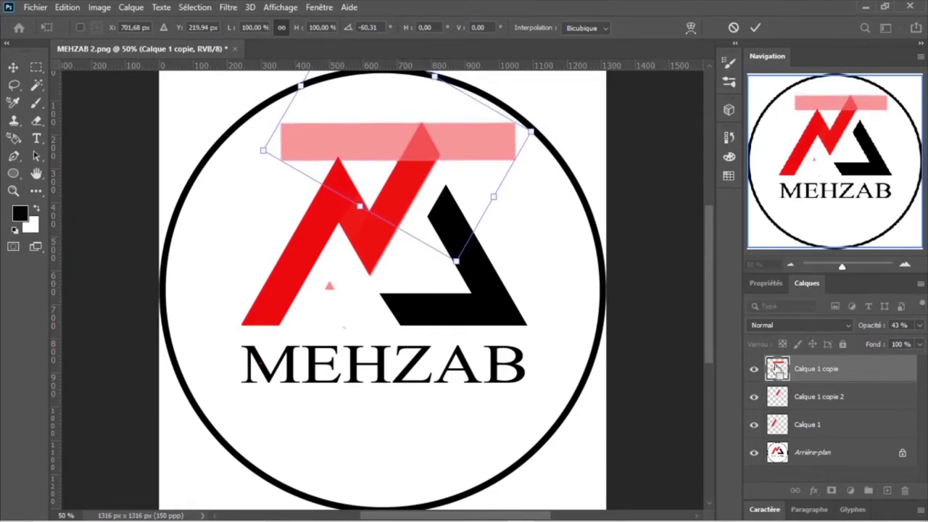
pyautogui.keyDown('ctrl'); pyautogui.click(777, 369); pyautogui.keyUp('ctrl')
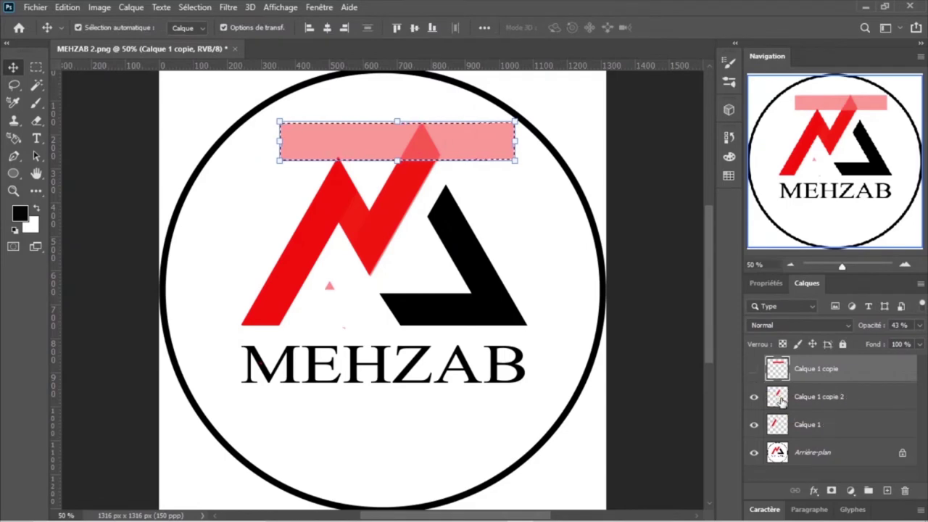
pyautogui.click(782, 401)
# - Cut the bar's area from the translucent stroke with Edition > Couper, then show the bar again
pyautogui.click(66, 8)
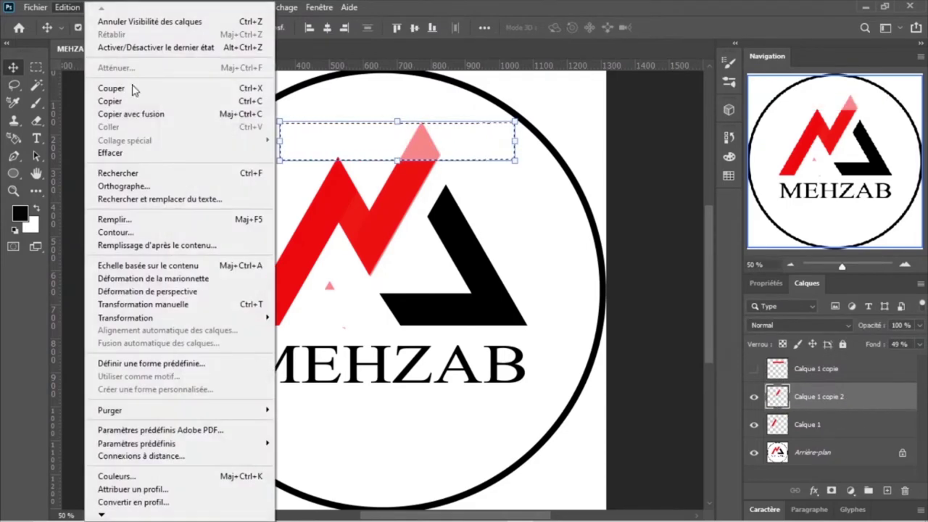
pyautogui.click(110, 153)
pyautogui.click(105, 197)
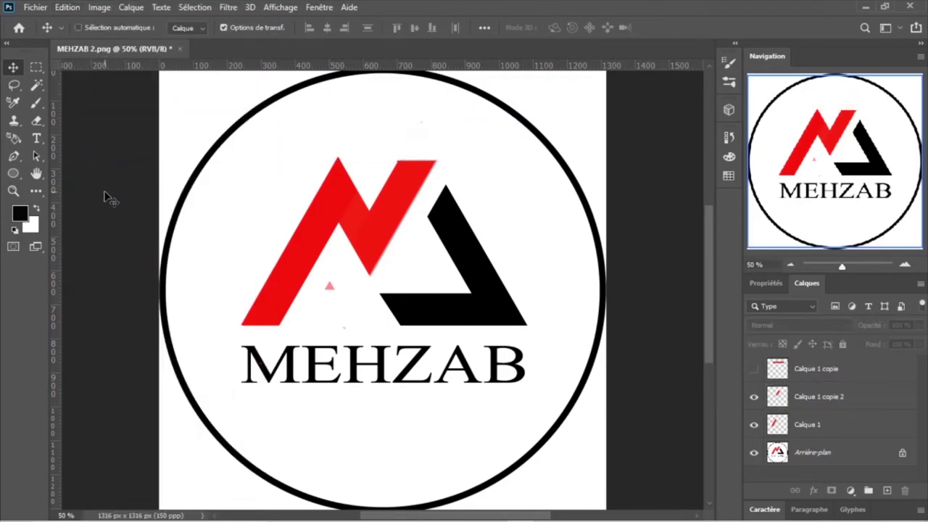
pyautogui.click(36, 122)
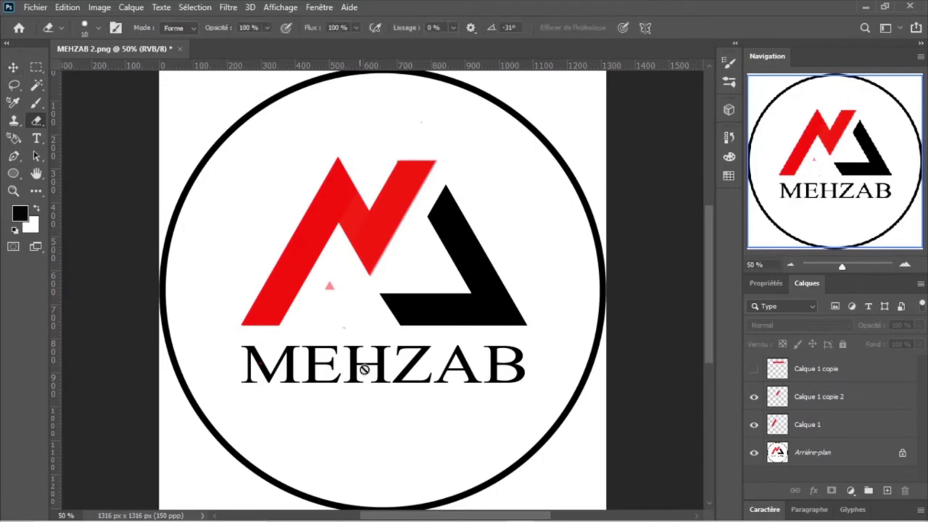
pyautogui.click(772, 399)
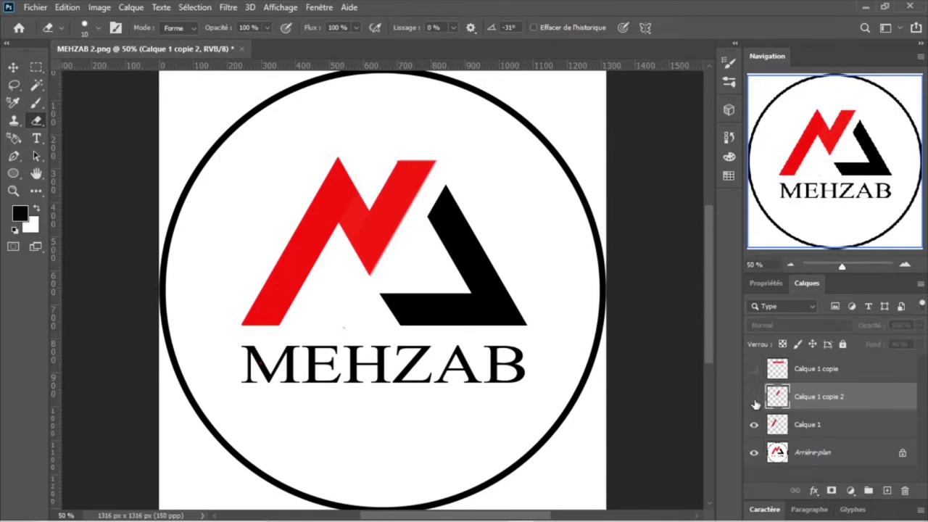
pyautogui.click(754, 370)
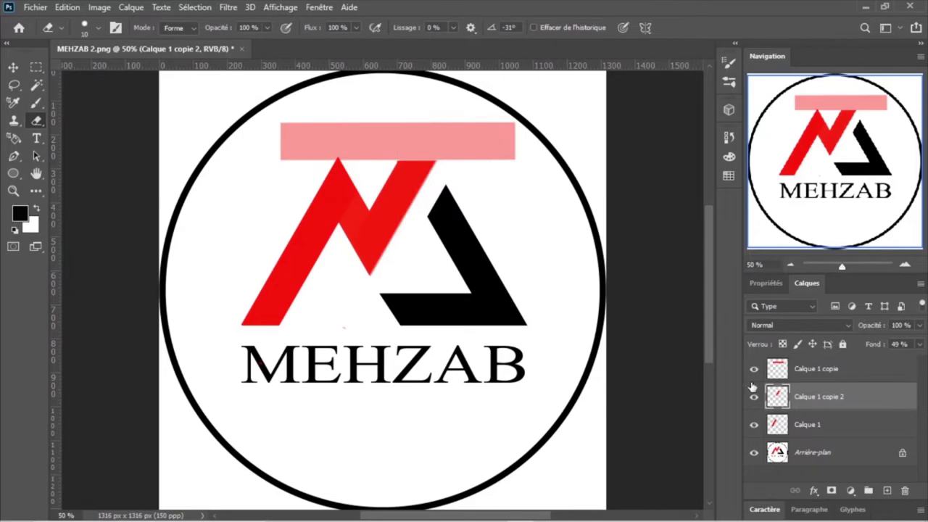
# - Duplicate the translucent stroke layer, move the copy onto the black shape, and rotate it about -60°
pyautogui.rightClick(778, 404)
pyautogui.press('Escape')
pyautogui.rightClick(801, 397)
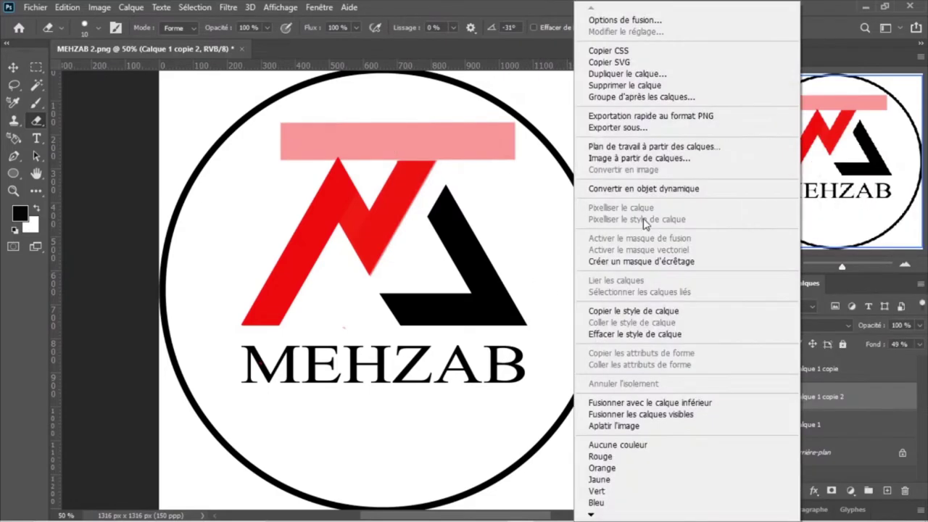
pyautogui.click(627, 74)
pyautogui.press('Return')
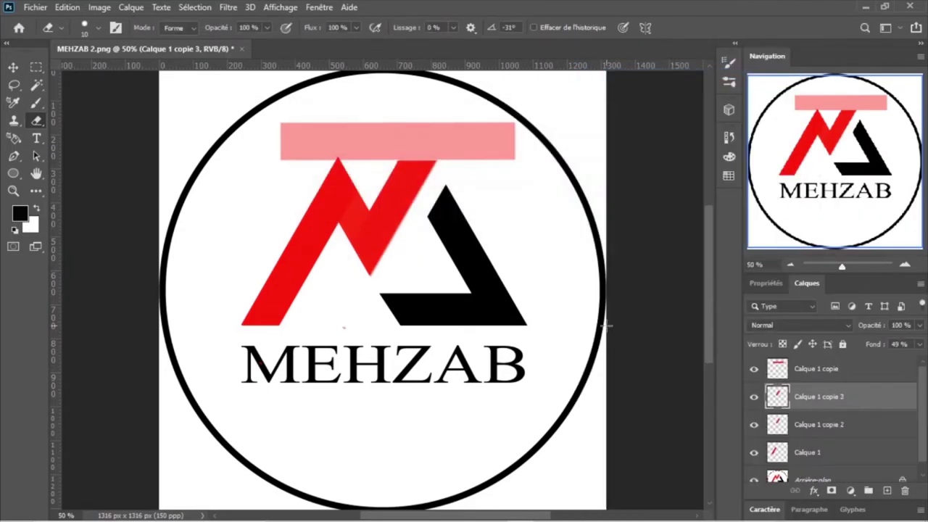
pyautogui.click(13, 66)
pyautogui.moveTo(330, 188); pyautogui.dragTo(407, 240)
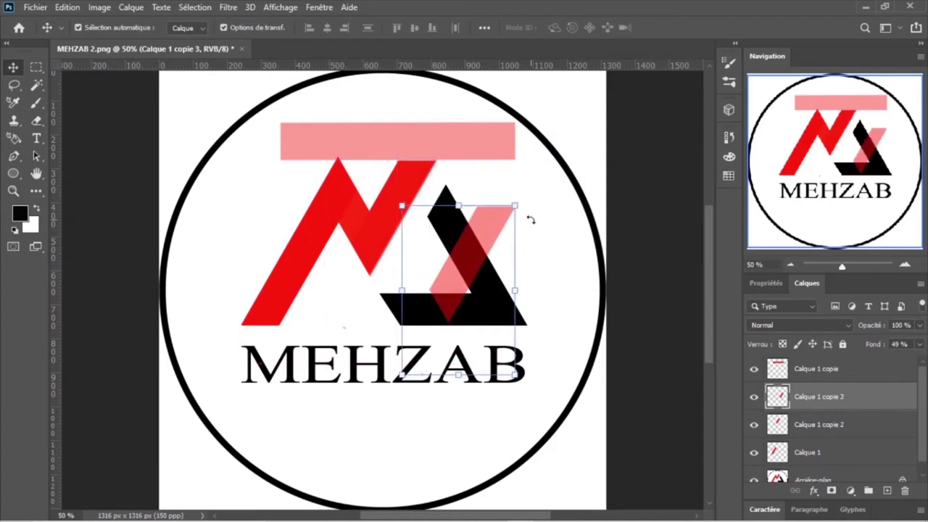
pyautogui.hotkey('ctrl', 't')
pyautogui.moveTo(437, 194); pyautogui.dragTo(424, 204)
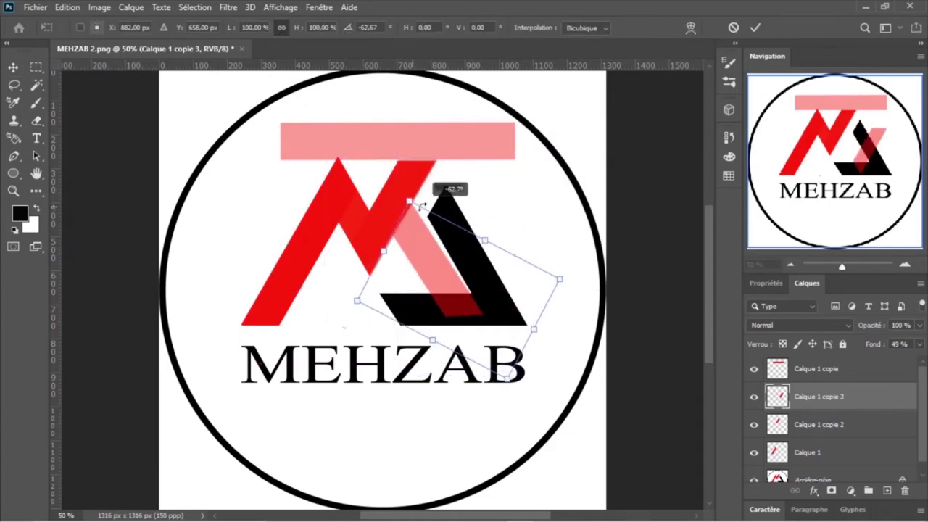
# - Move the rotated stroke copy down-right, fine-tune it with arrow nudges, and apply the transform
pyautogui.moveTo(442, 254); pyautogui.dragTo(478, 268)
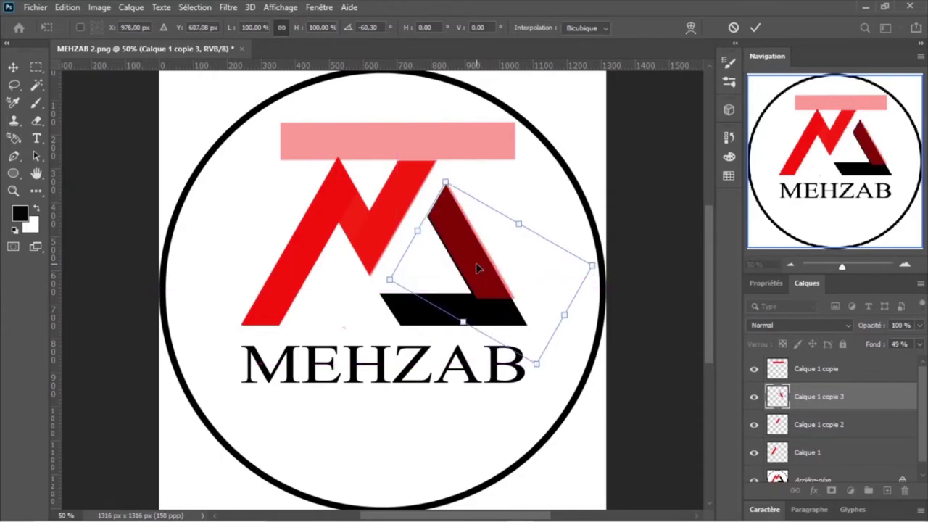
pyautogui.press('Right')
pyautogui.press('Right')
pyautogui.press('Down')
pyautogui.press('Down')
pyautogui.press('Down')
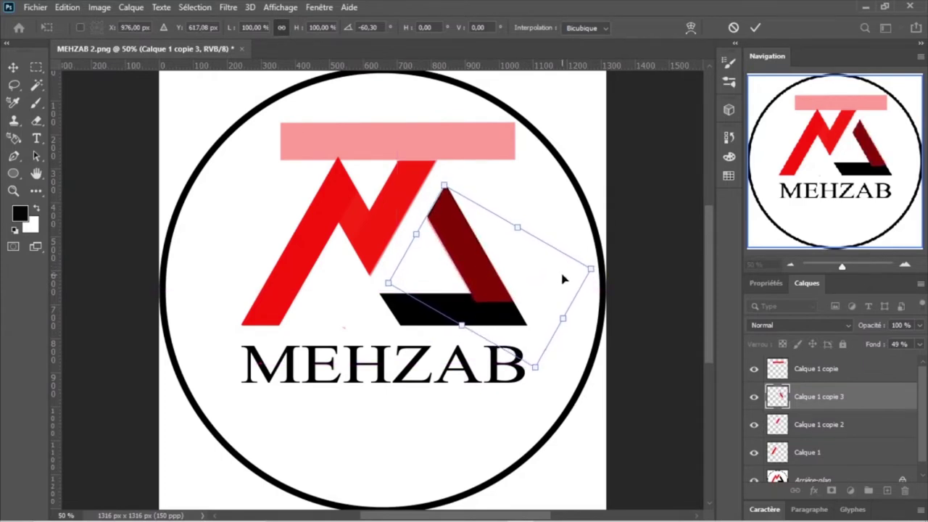
pyautogui.press('Left')
pyautogui.press('Left')
pyautogui.press('Left')
pyautogui.press('Up')
pyautogui.press('Up')
pyautogui.press('Up')
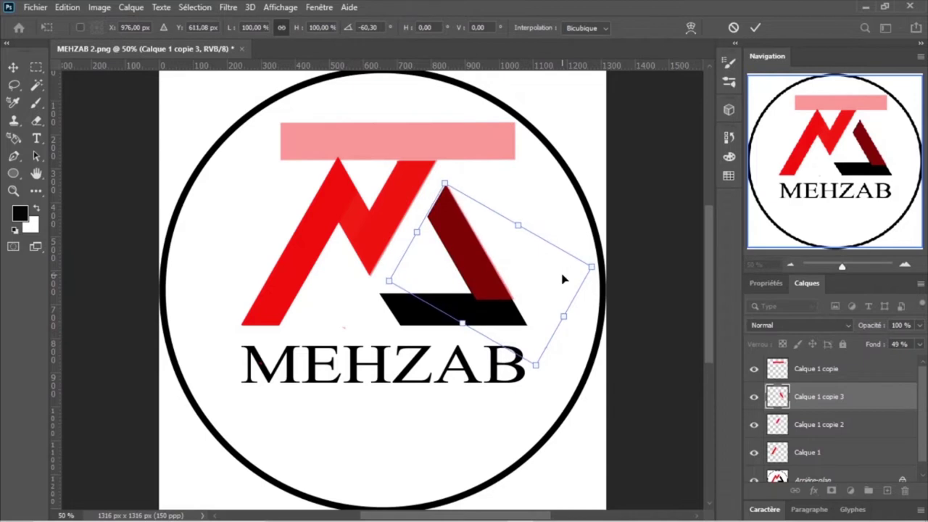
pyautogui.click(756, 29)
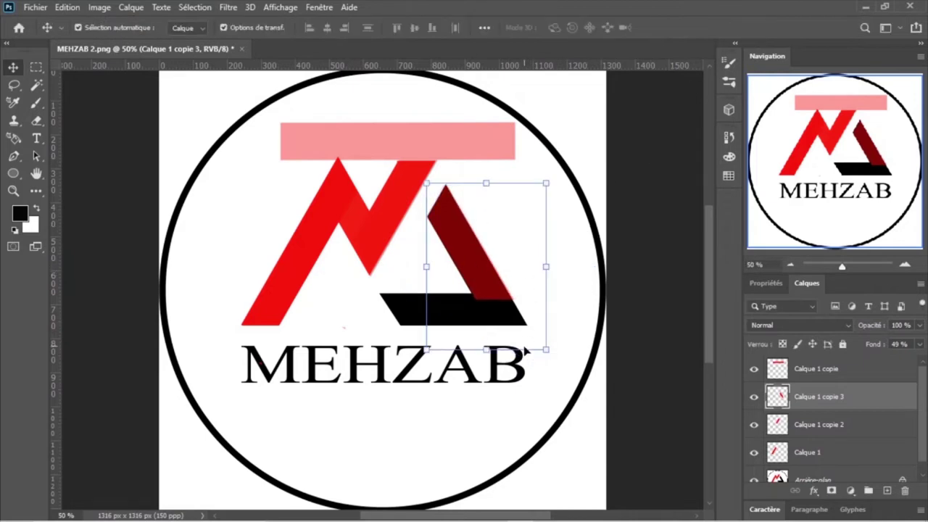
# - Recommit the stroke transform, reposition the dark red stroke, and duplicate it with Ctrl+J
pyautogui.click(487, 351)
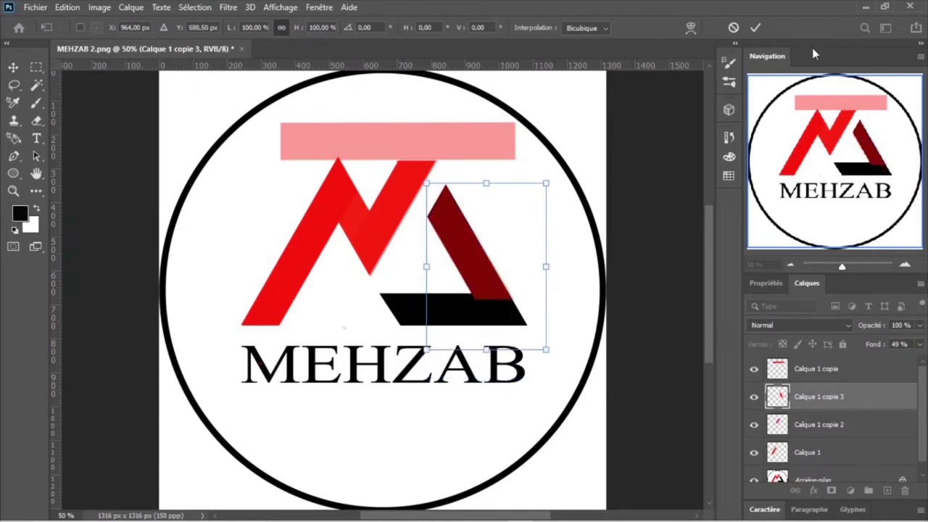
pyautogui.click(756, 27)
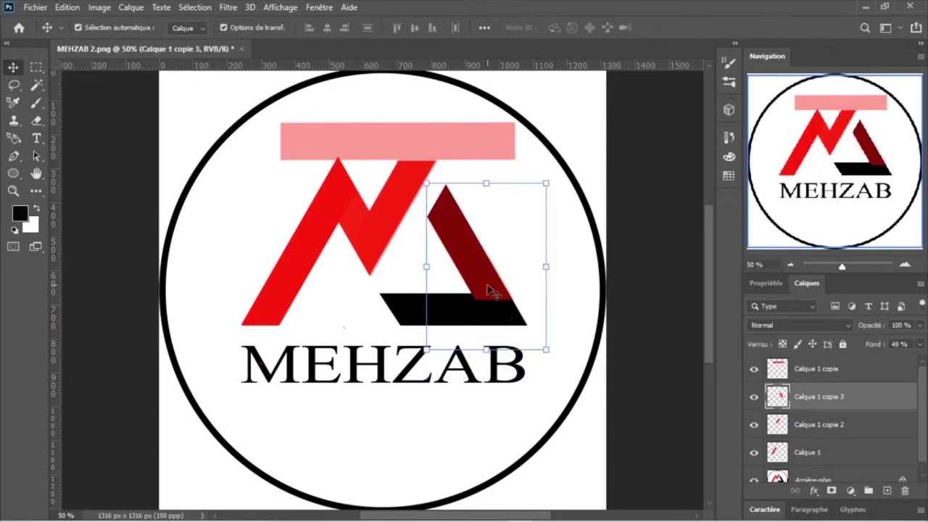
pyautogui.press('j')
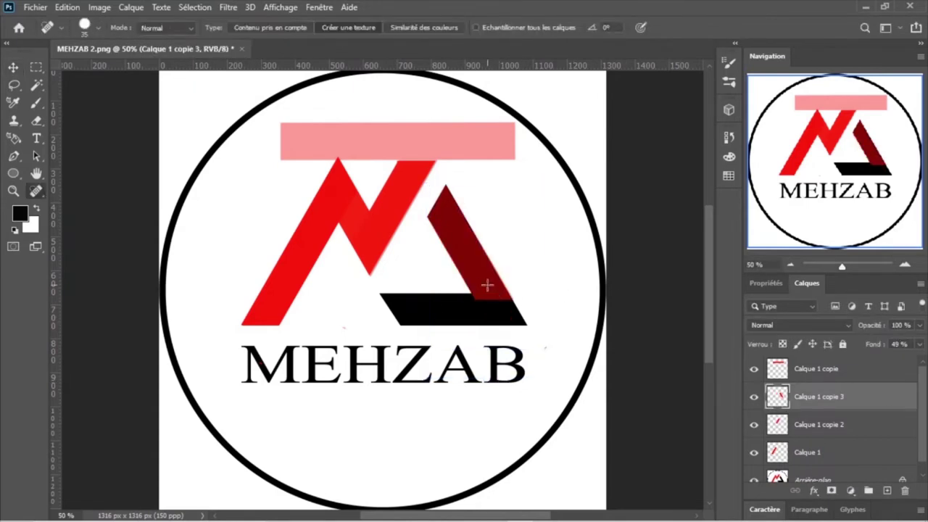
pyautogui.click(13, 67)
pyautogui.moveTo(477, 280); pyautogui.dragTo(479, 275)
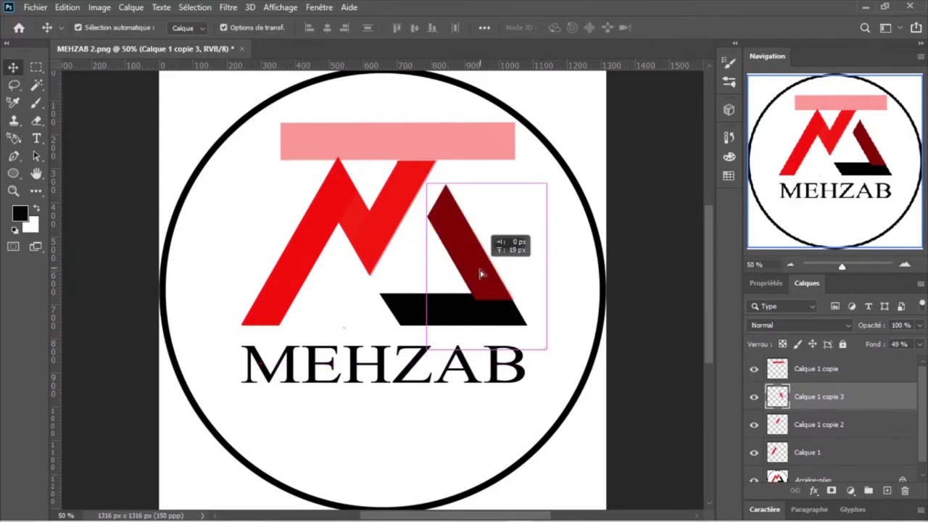
pyautogui.hotkey('ctrl', 'j')
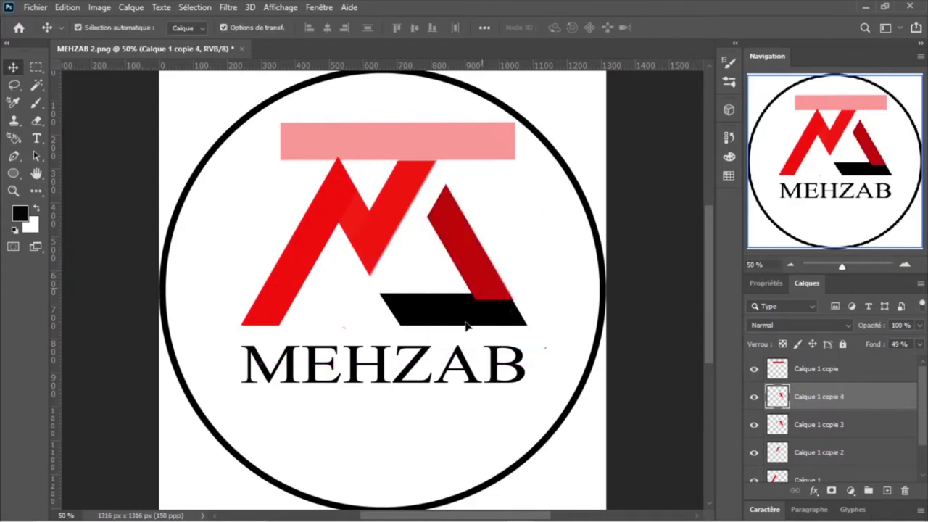
# - Rotate Calque 1 copie 4 to about -60° and nudge it onto the black bottom bar
pyautogui.moveTo(479, 271); pyautogui.dragTo(451, 332)
pyautogui.moveTo(322, 305)
pyautogui.mouseDown()
pyautogui.moveTo(359, 323)
pyautogui.moveTo(406, 311)
pyautogui.moveTo(363, 310)
pyautogui.mouseUp()
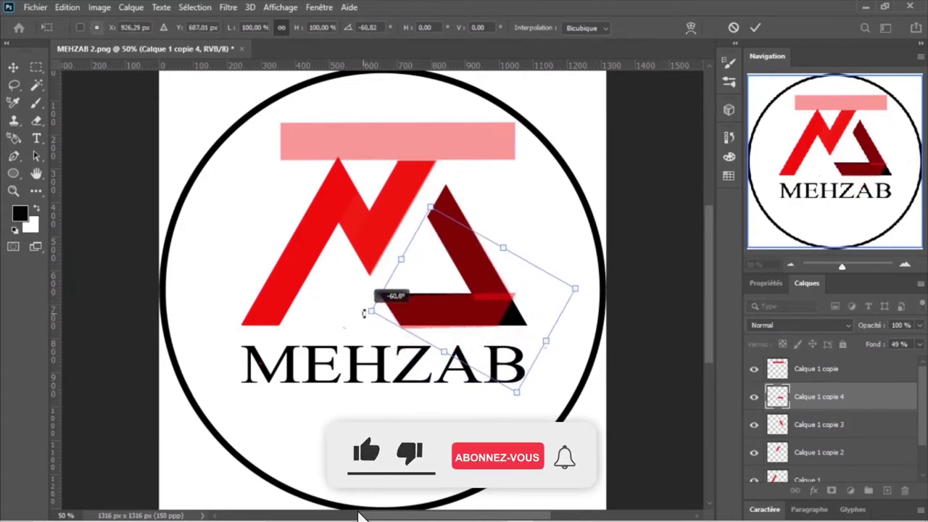
pyautogui.moveTo(427, 305); pyautogui.dragTo(430, 308)
pyautogui.moveTo(579, 283); pyautogui.dragTo(585, 287)
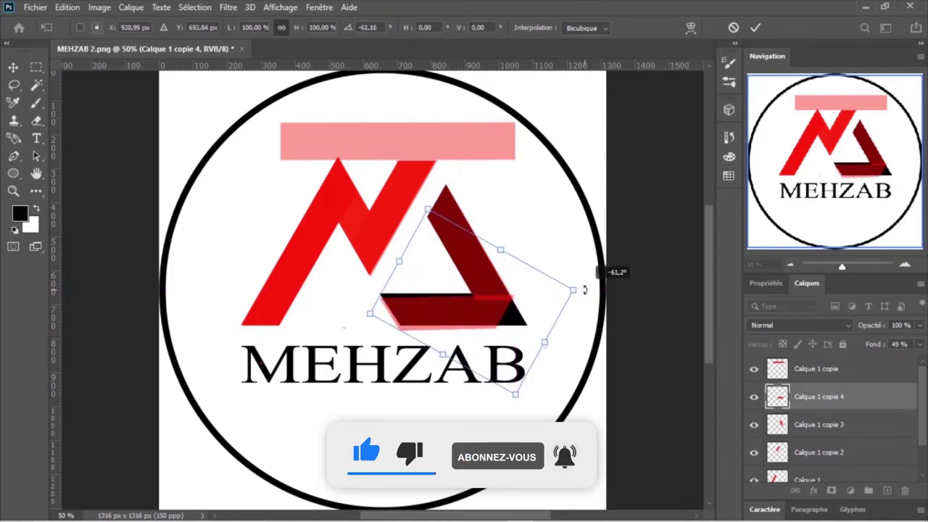
pyautogui.moveTo(462, 314); pyautogui.dragTo(462, 311)
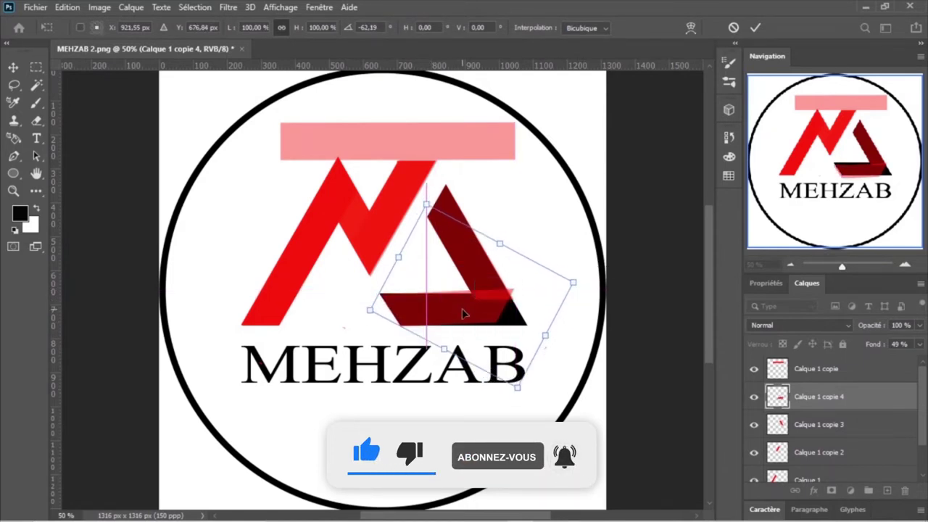
pyautogui.moveTo(585, 275); pyautogui.dragTo(588, 277)
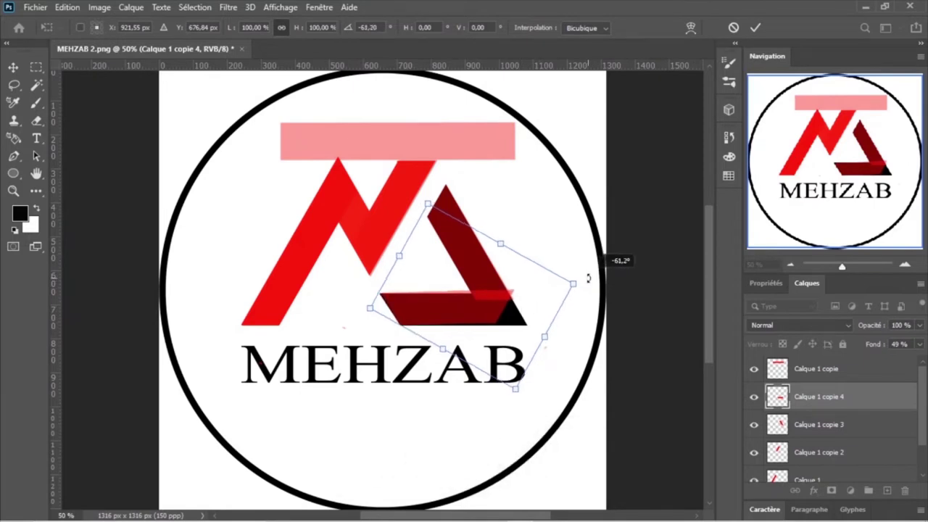
pyautogui.moveTo(476, 313); pyautogui.dragTo(479, 313)
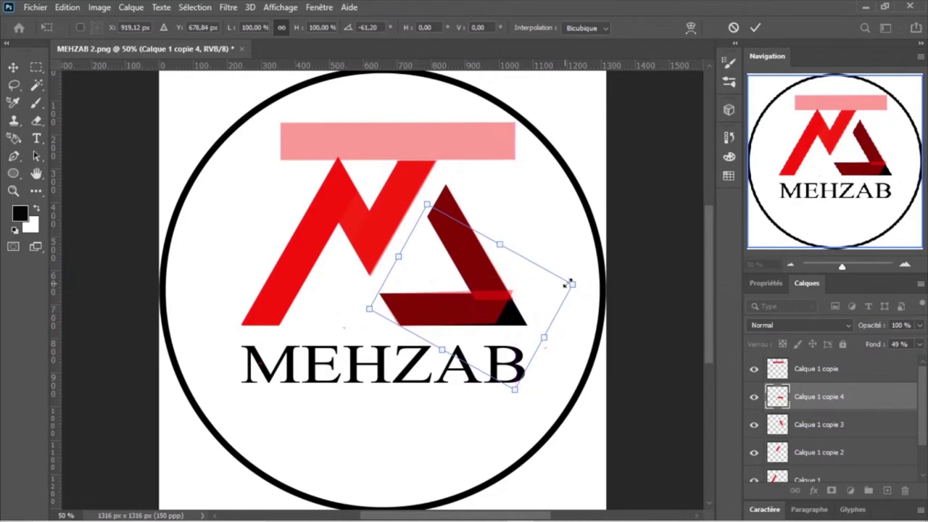
pyautogui.moveTo(577, 281); pyautogui.dragTo(589, 285)
pyautogui.moveTo(493, 313); pyautogui.dragTo(498, 317)
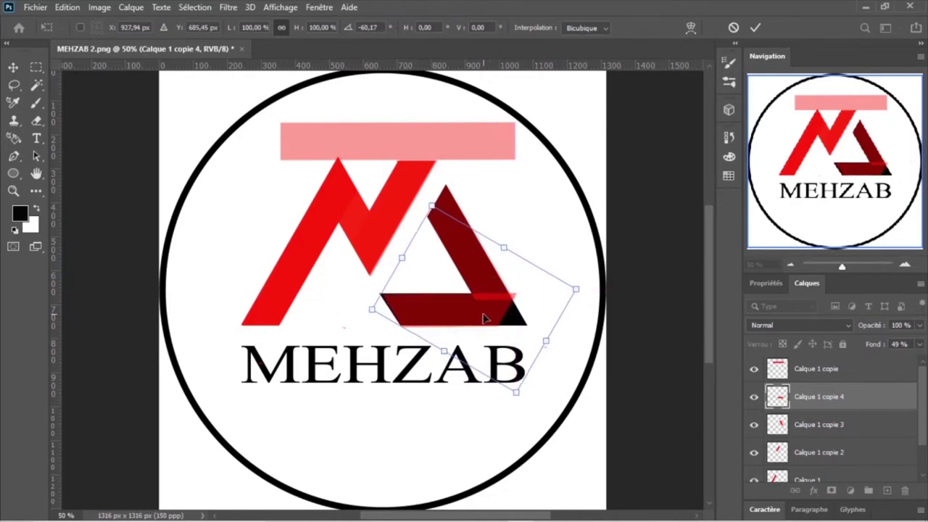
pyautogui.press('Left')
pyautogui.press('Left')
pyautogui.press('Left')
pyautogui.press('Up')
pyautogui.press('Up')
pyautogui.press('Up')
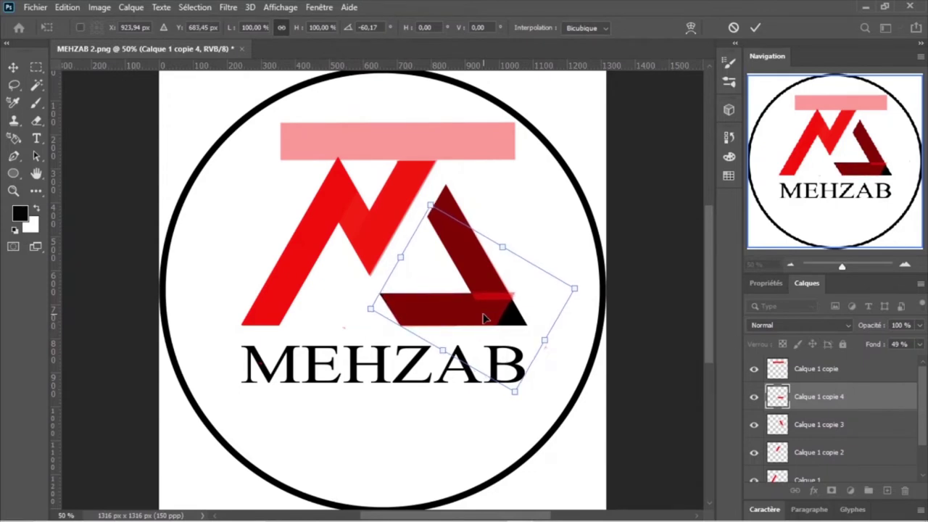
pyautogui.click(756, 28)
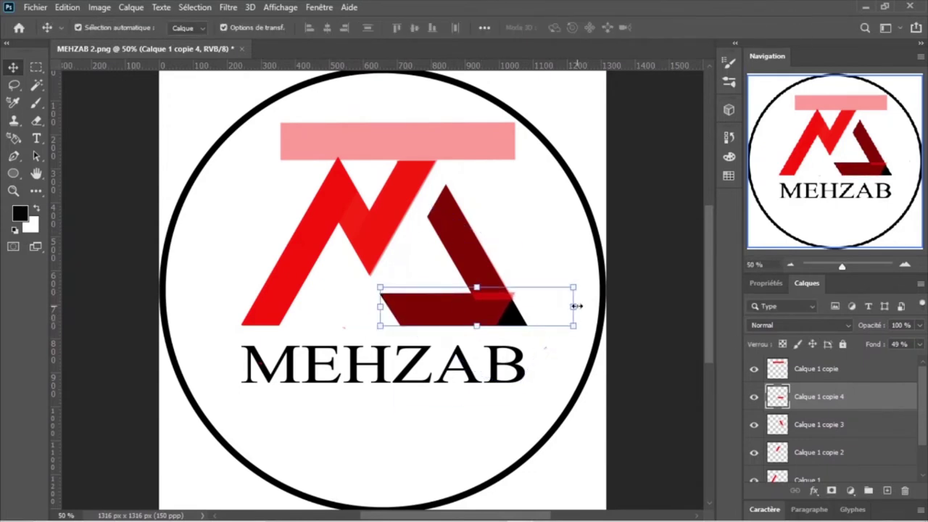
# - Widen Calque 1 copie 4 on both sides to about 131% and commit it
pyautogui.moveTo(577, 306); pyautogui.dragTo(625, 307)
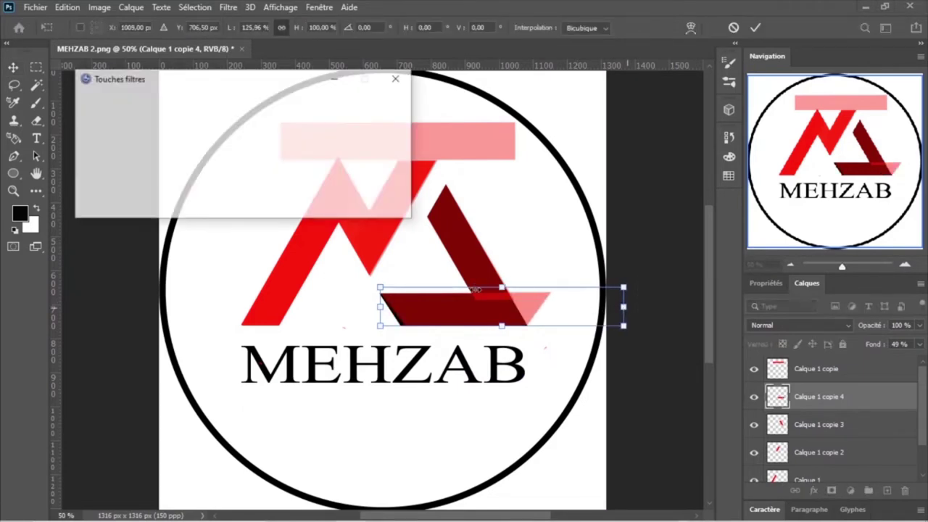
pyautogui.click(356, 199)
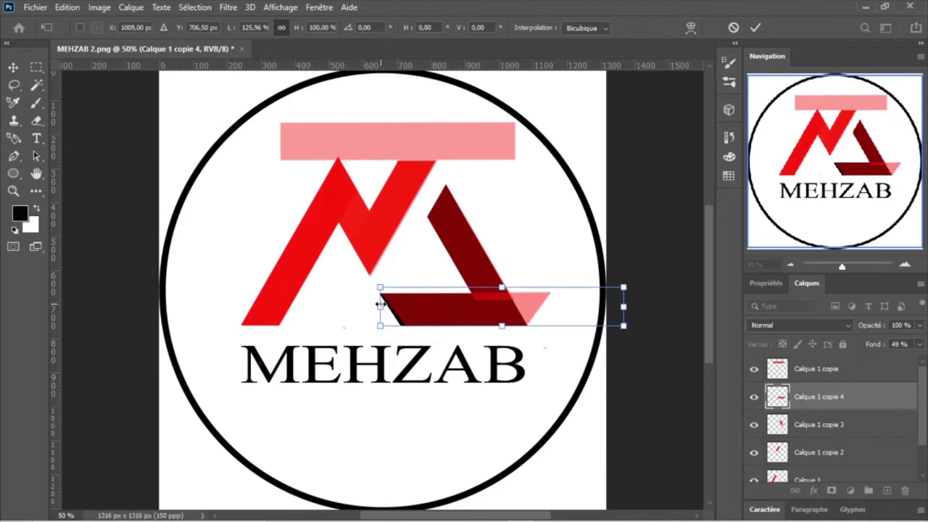
pyautogui.moveTo(380, 307); pyautogui.dragTo(374, 308)
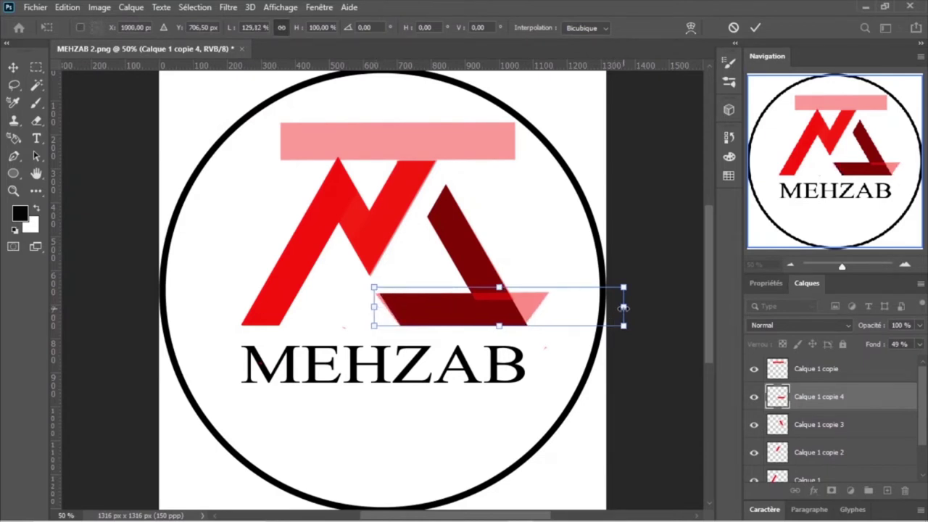
pyautogui.moveTo(623, 308); pyautogui.dragTo(627, 308)
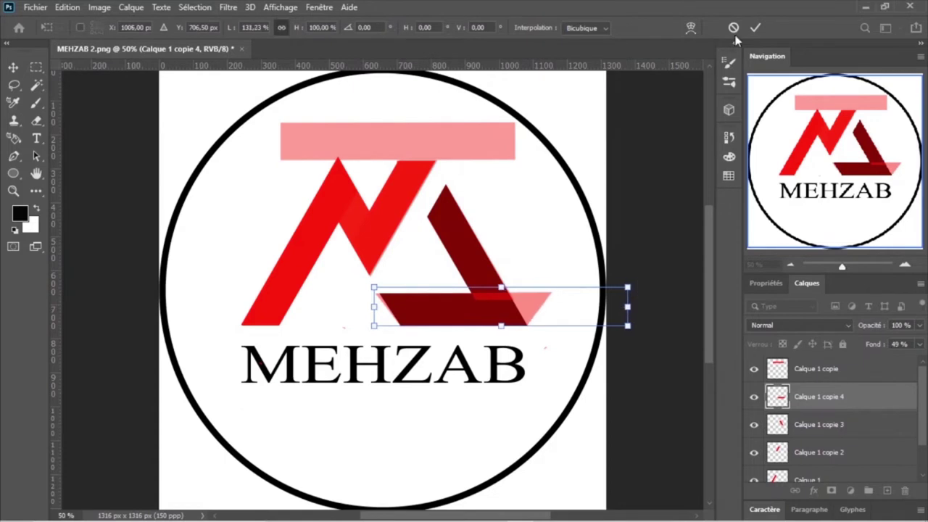
pyautogui.click(756, 28)
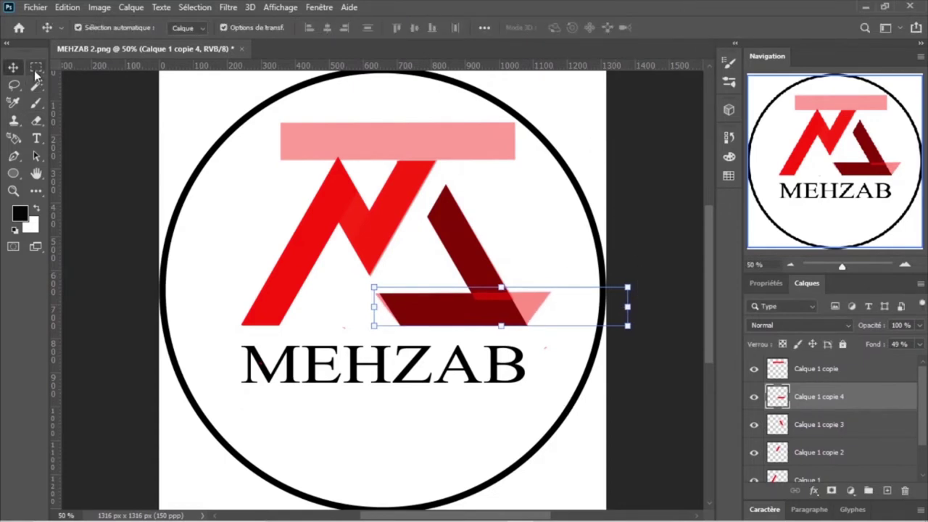
# - Rotate the pink Calque 1 copie bar to about 60.49° along the triangle's right edge, then load its outline
pyautogui.click(108, 307)
pyautogui.click(491, 155)
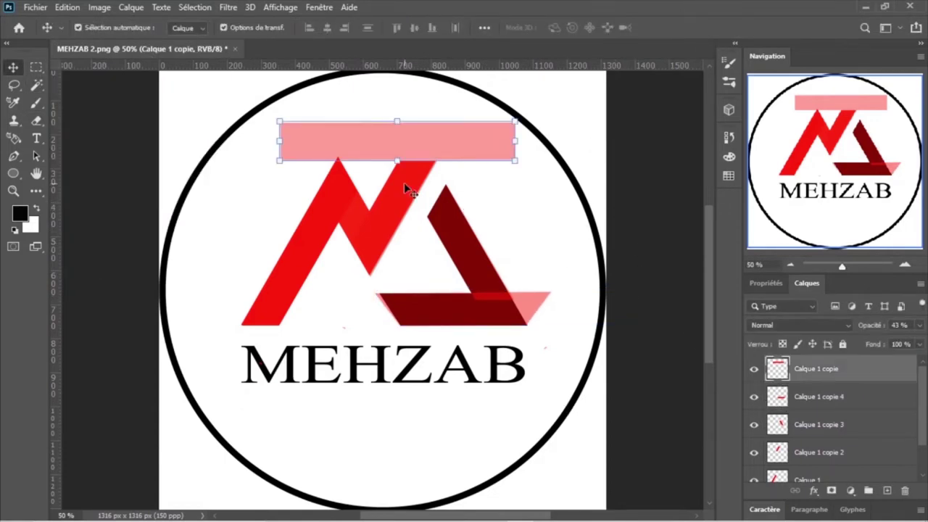
pyautogui.moveTo(268, 110); pyautogui.dragTo(394, 97)
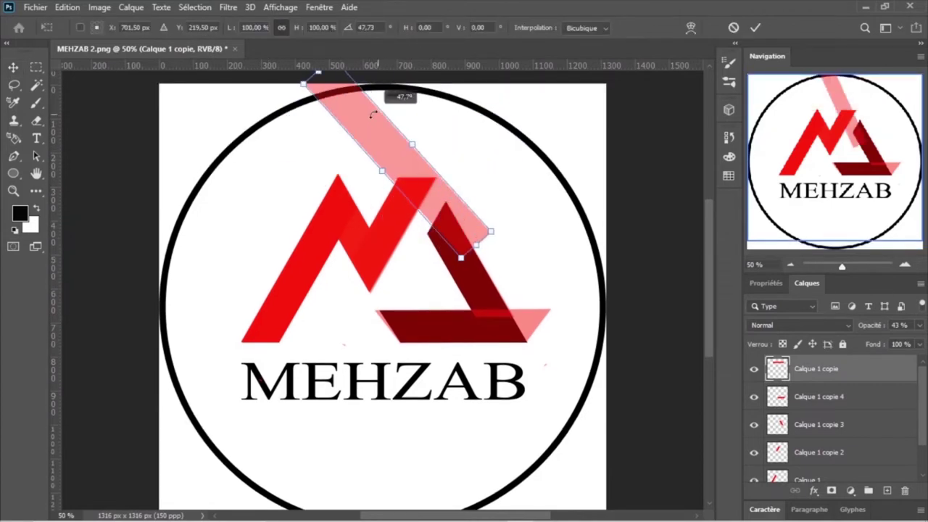
pyautogui.moveTo(372, 155)
pyautogui.mouseDown()
pyautogui.moveTo(517, 226)
pyautogui.moveTo(520, 243)
pyautogui.mouseUp()
pyautogui.moveTo(638, 346)
pyautogui.mouseDown()
pyautogui.moveTo(597, 355)
pyautogui.moveTo(557, 328)
pyautogui.mouseUp()
pyautogui.moveTo(555, 384); pyautogui.dragTo(551, 386)
pyautogui.moveTo(558, 353); pyautogui.dragTo(558, 339)
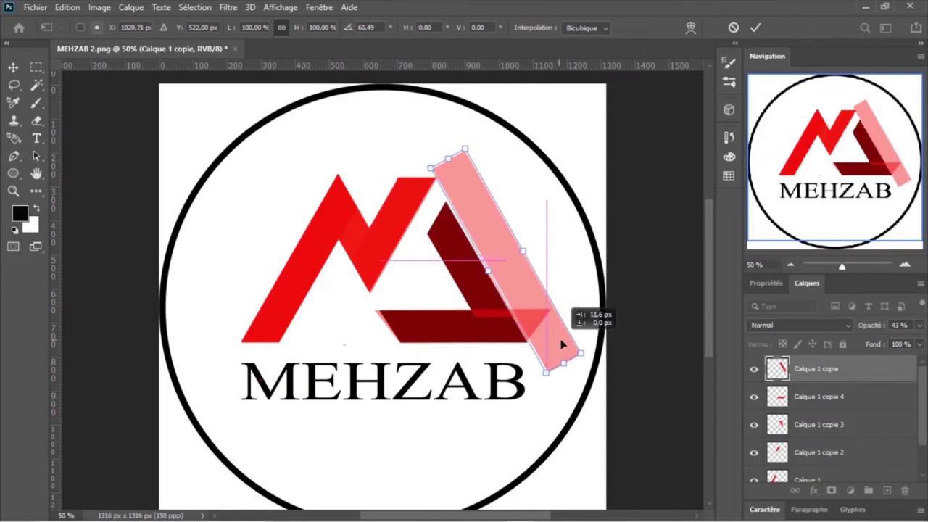
pyautogui.click(756, 27)
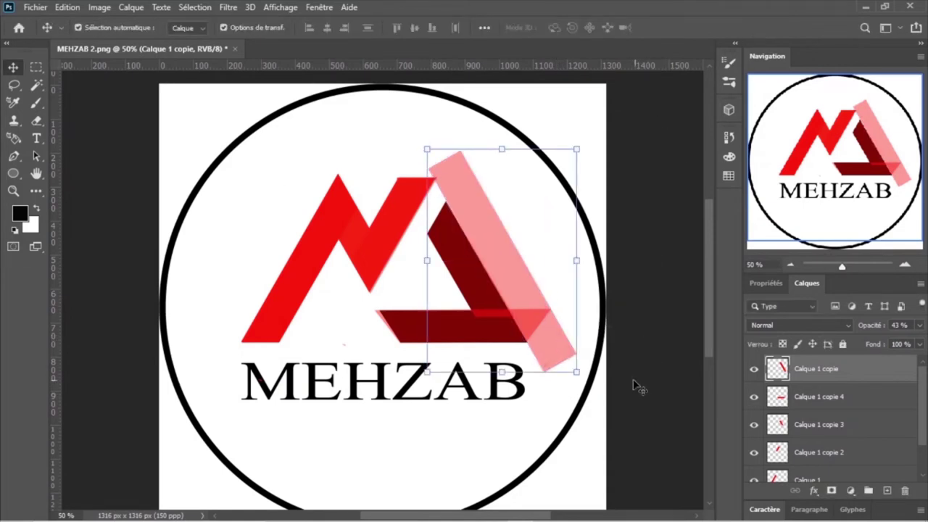
pyautogui.moveTo(579, 374); pyautogui.dragTo(571, 374)
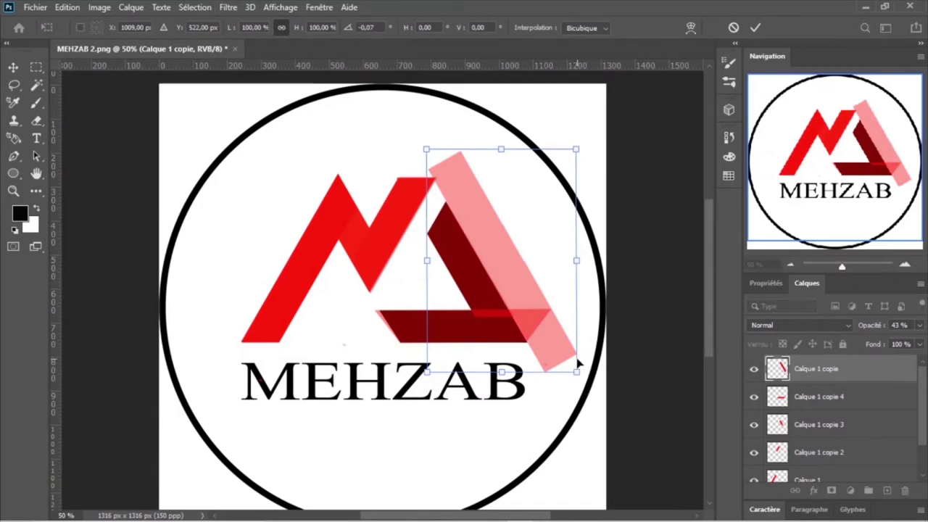
pyautogui.keyDown('ctrl'); pyautogui.click(777, 369); pyautogui.keyUp('ctrl')
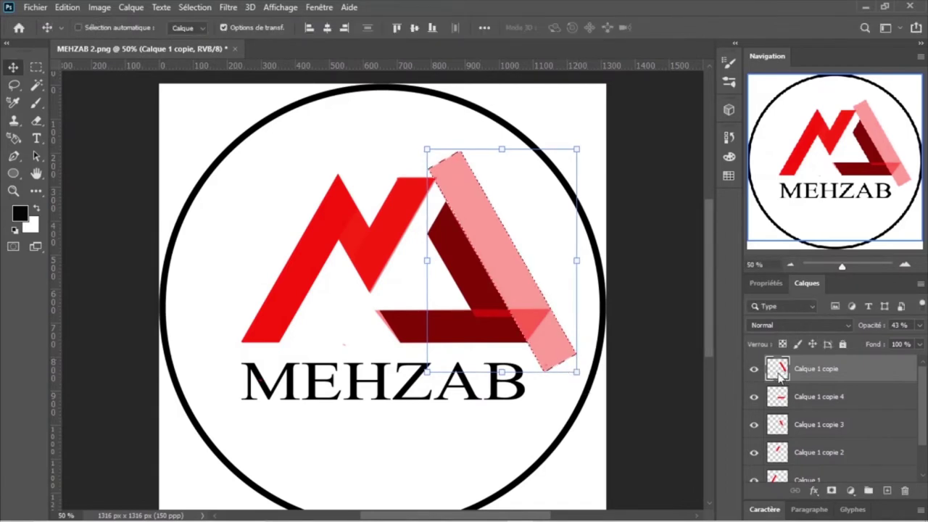
# - Hide the pink band, erase its outline area from Calque 1 copie 4 with Edition > Effacer, and deselect
pyautogui.click(754, 369)
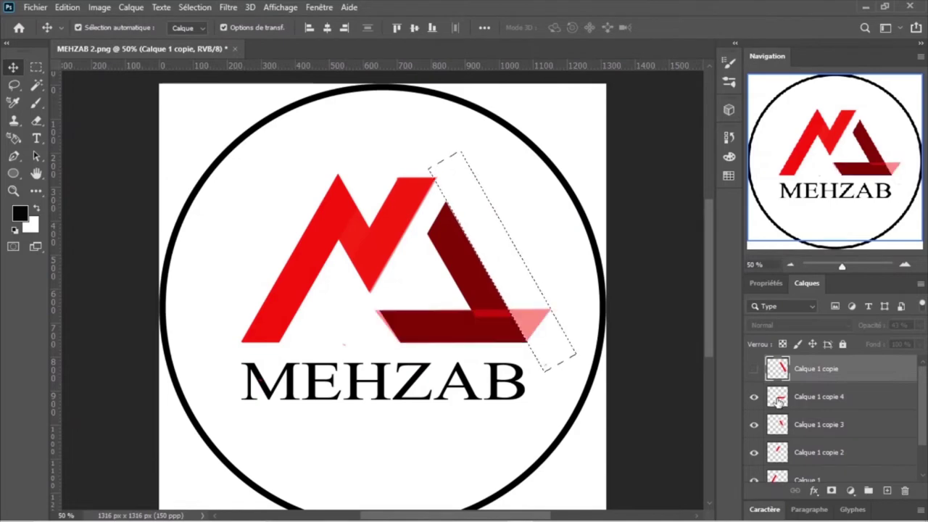
pyautogui.click(805, 397)
pyautogui.click(67, 7)
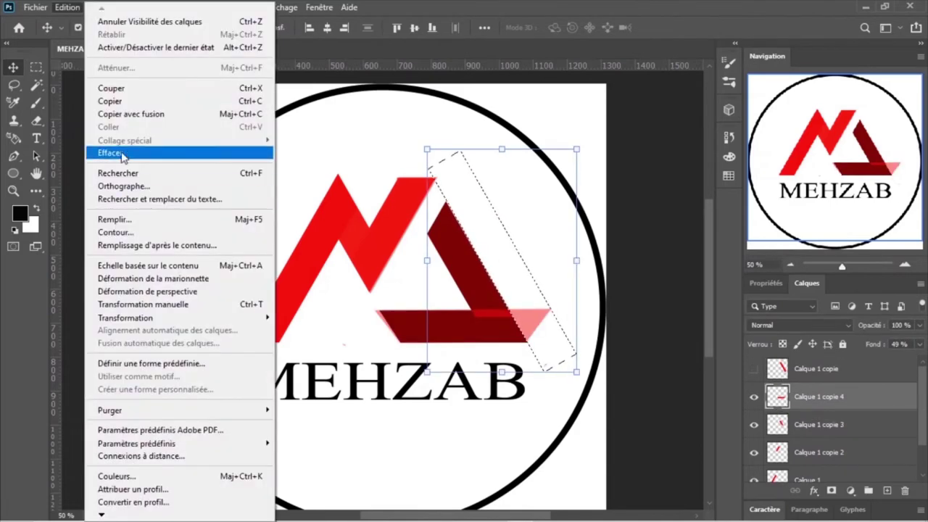
pyautogui.click(116, 151)
pyautogui.hotkey('ctrl', 'd')
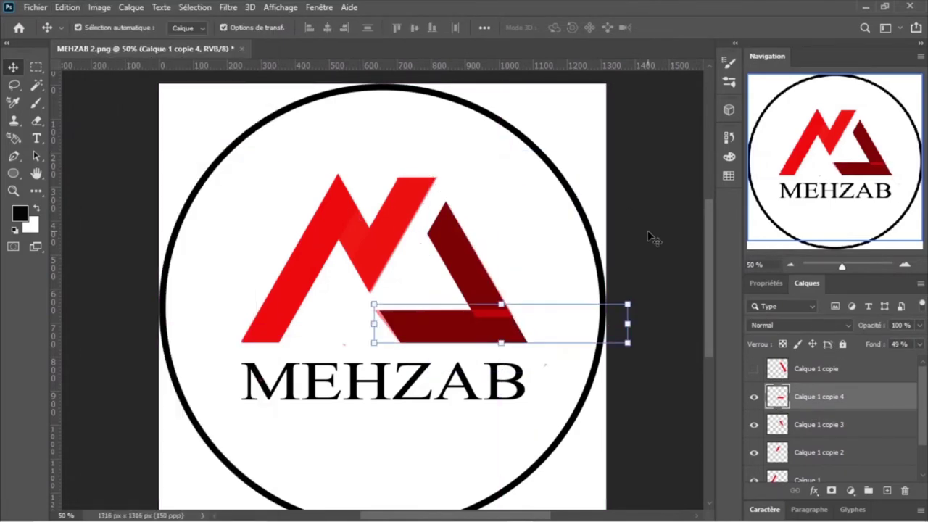
# - Shift the pink bar left with small arrow nudges, then hide it and clear the selection
pyautogui.click(754, 369)
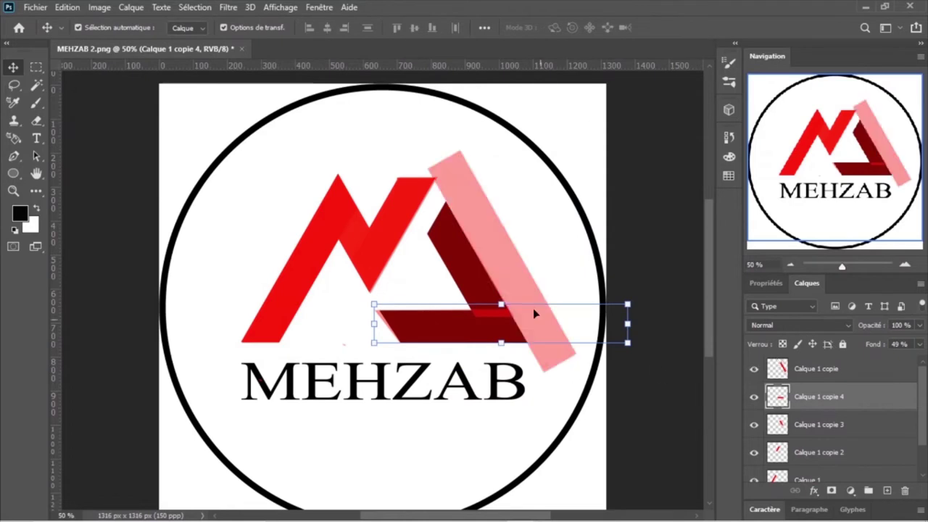
pyautogui.moveTo(533, 308); pyautogui.dragTo(353, 314)
pyautogui.keyDown('ctrl'); pyautogui.click(778, 370); pyautogui.keyUp('ctrl')
pyautogui.press('Left')
pyautogui.press('Left')
pyautogui.press('Left')
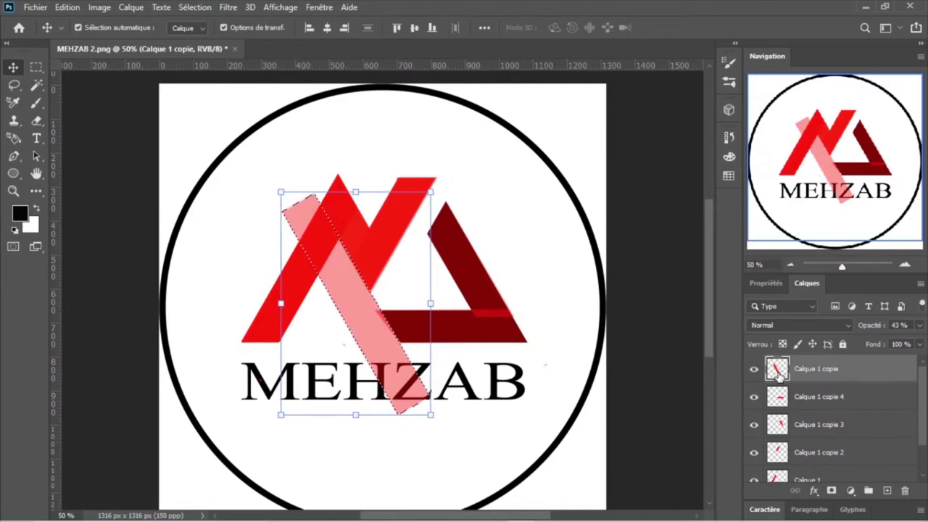
pyautogui.press('Right')
pyautogui.press('Right')
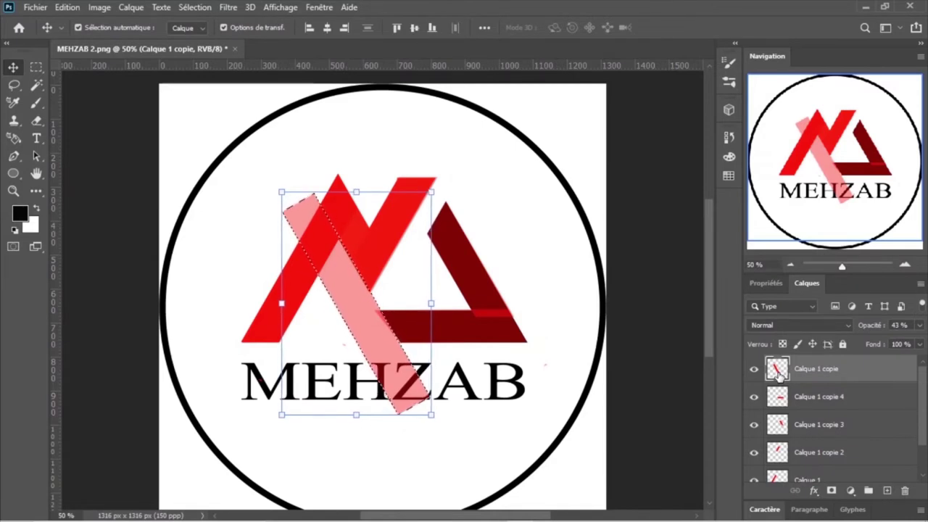
pyautogui.press('Right')
pyautogui.press('Right')
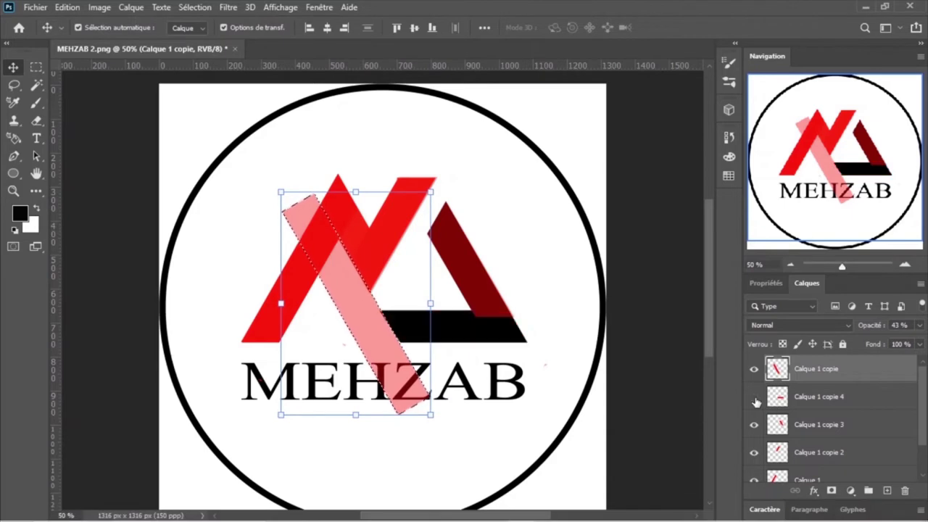
pyautogui.click(774, 399)
pyautogui.click(754, 370)
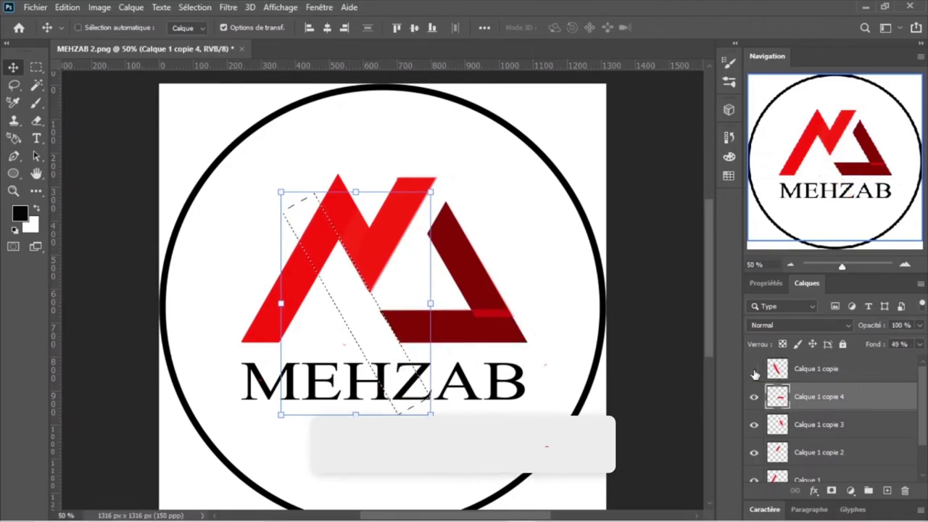
pyautogui.hotkey('ctrl', 'd')
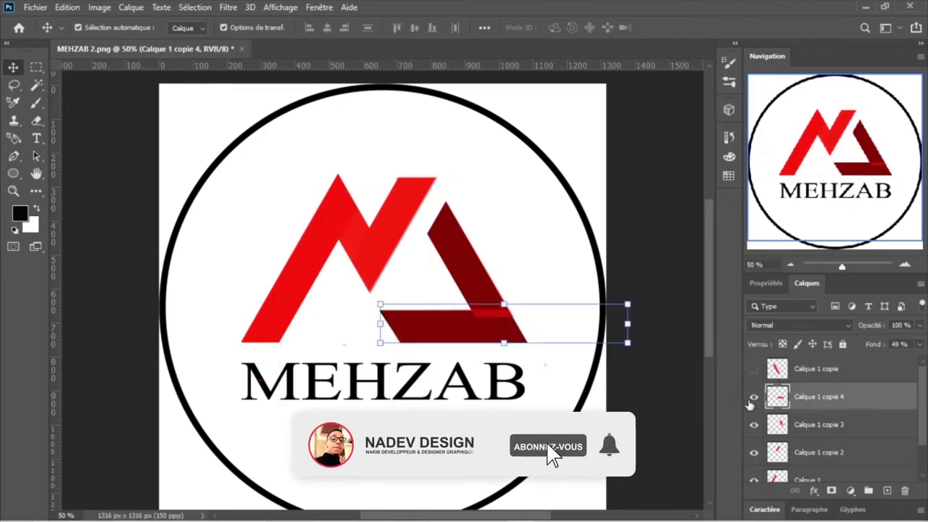
# - Toggle the diagonal bar and background visibility to check the emblem, then select Calque 1 copie 3
pyautogui.click(754, 424)
pyautogui.click(776, 426)
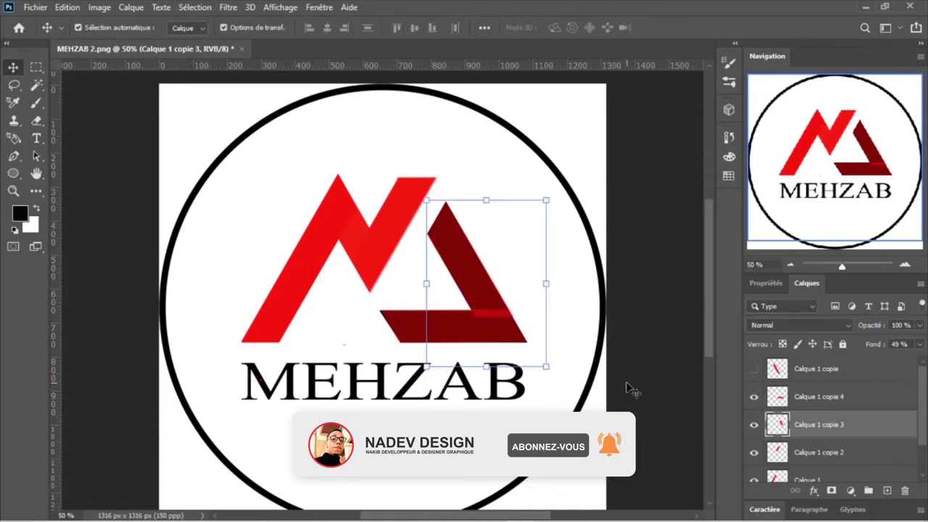
pyautogui.moveTo(923, 417); pyautogui.dragTo(922, 508)
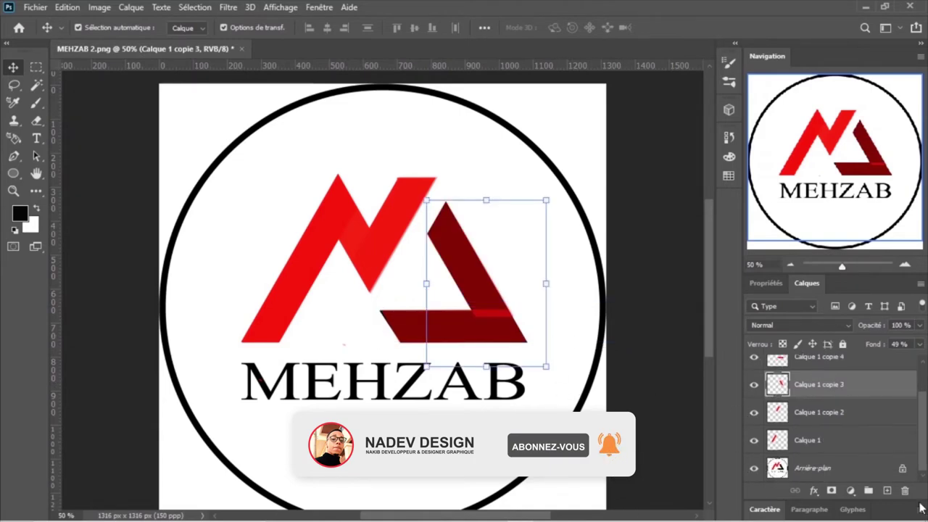
pyautogui.click(755, 472)
pyautogui.click(630, 294)
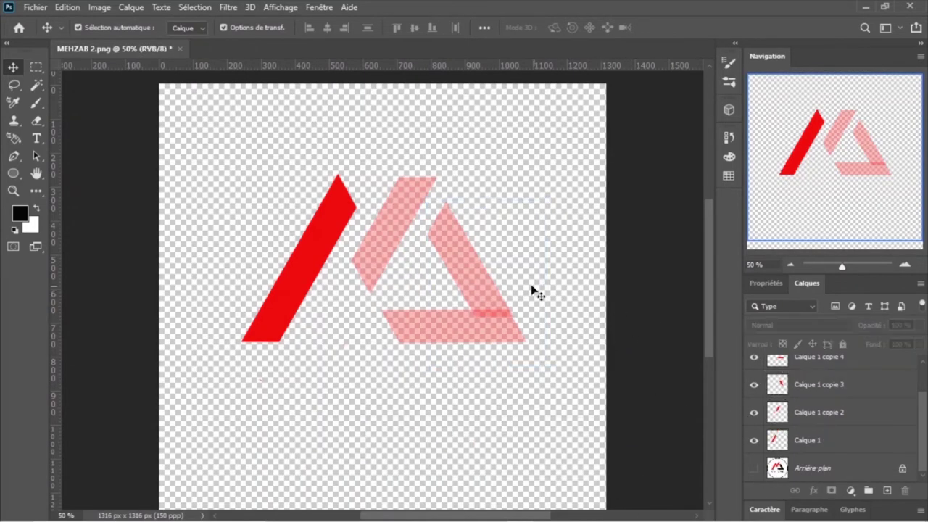
pyautogui.click(754, 468)
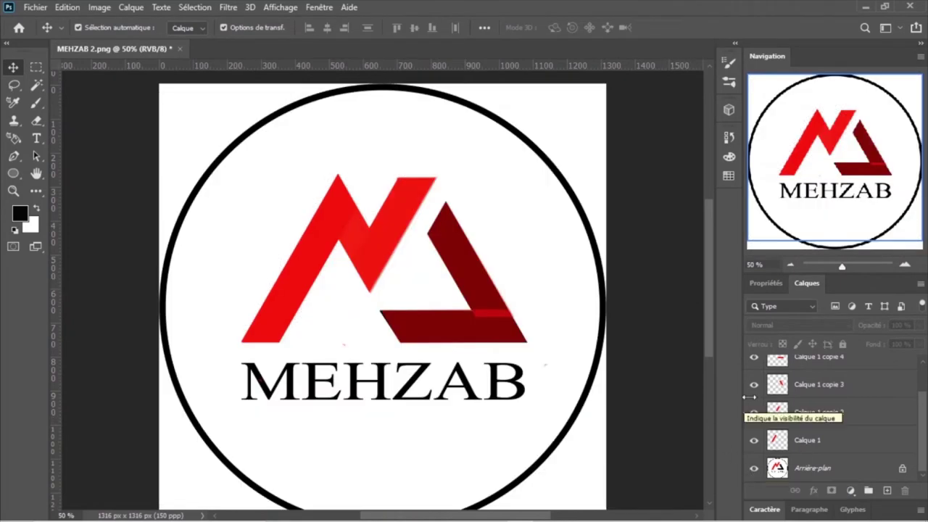
pyautogui.moveTo(922, 449); pyautogui.dragTo(923, 394)
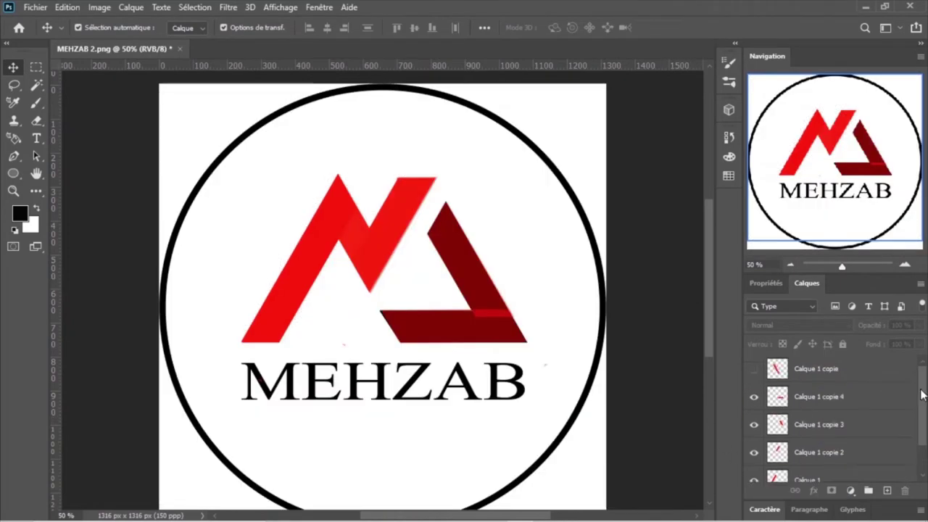
pyautogui.click(754, 399)
pyautogui.click(818, 424)
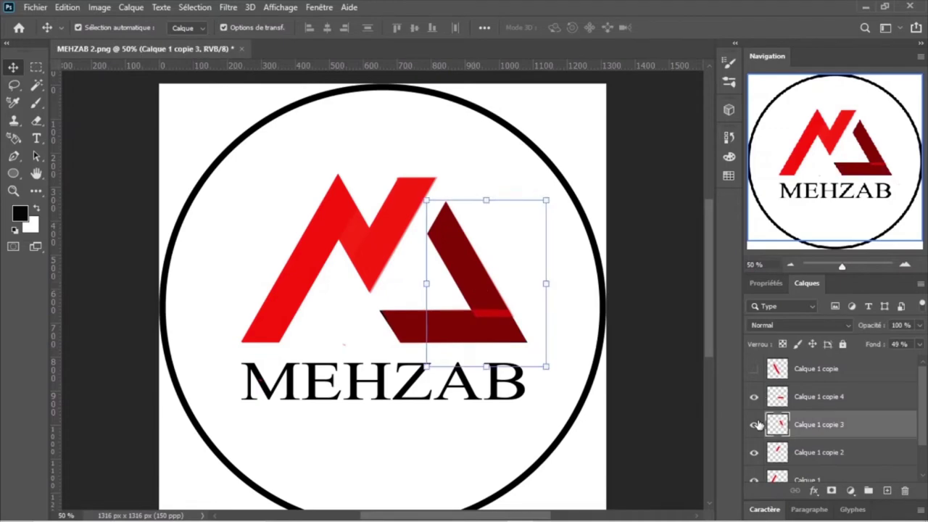
# - Duplicate Calque 1 copie 3 as Calque 1 copie 5
pyautogui.rightClick(779, 431)
pyautogui.click(792, 443)
pyautogui.rightClick(808, 425)
pyautogui.click(628, 75)
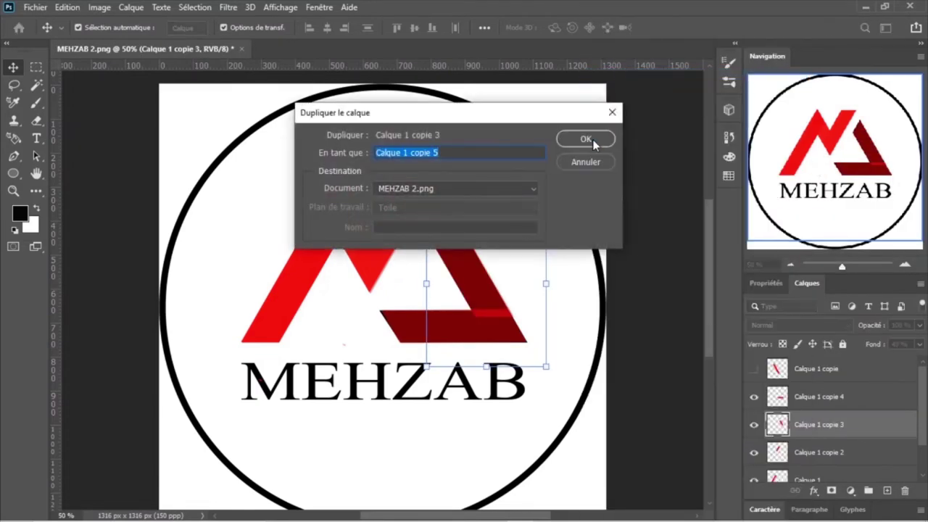
pyautogui.click(591, 139)
# - Place Calque 1 copie 5 over the middle of the red M and trim its height to about 102%
pyautogui.moveTo(482, 282); pyautogui.dragTo(376, 256)
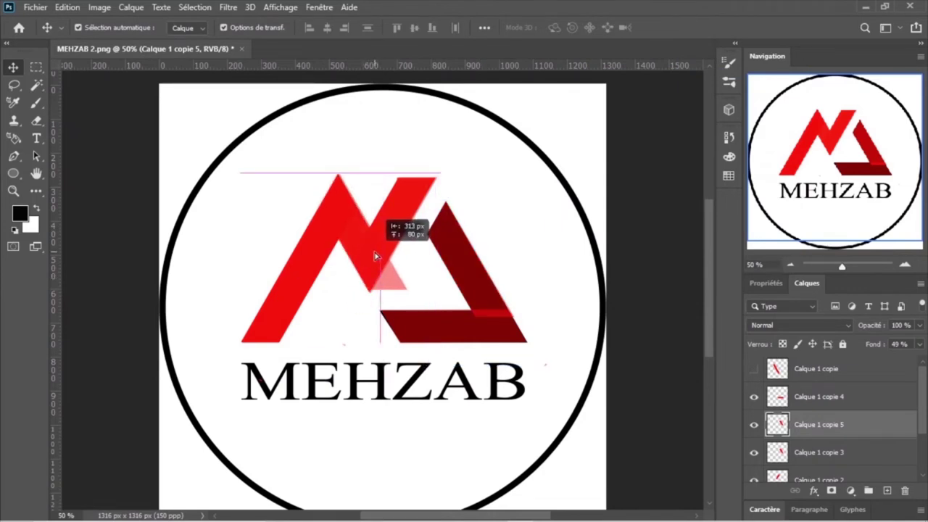
pyautogui.moveTo(374, 255); pyautogui.dragTo(370, 254)
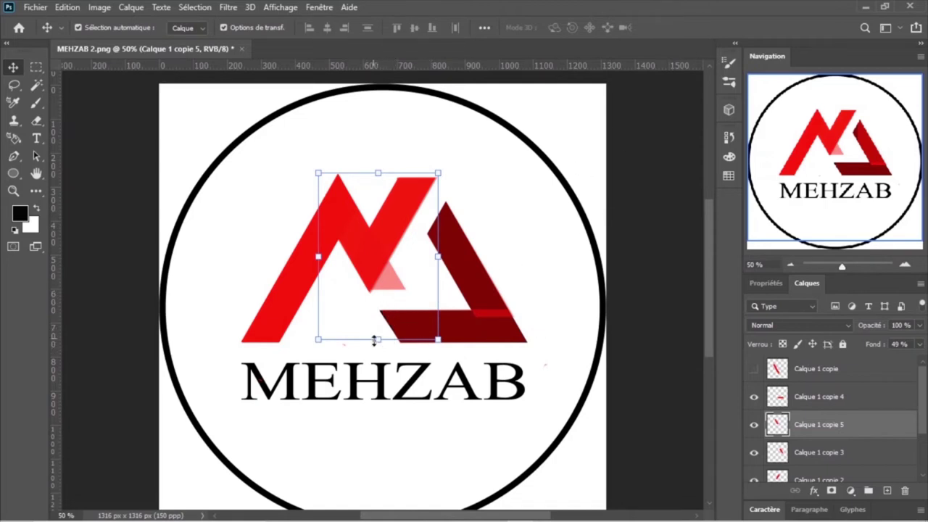
pyautogui.moveTo(378, 343); pyautogui.dragTo(397, 345)
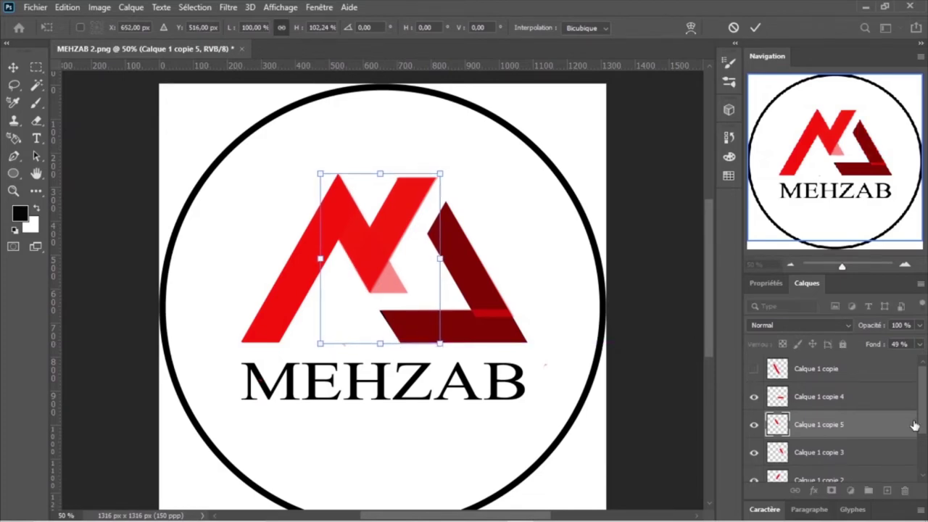
pyautogui.scroll(-2, 915, 427)
pyautogui.click(754, 467)
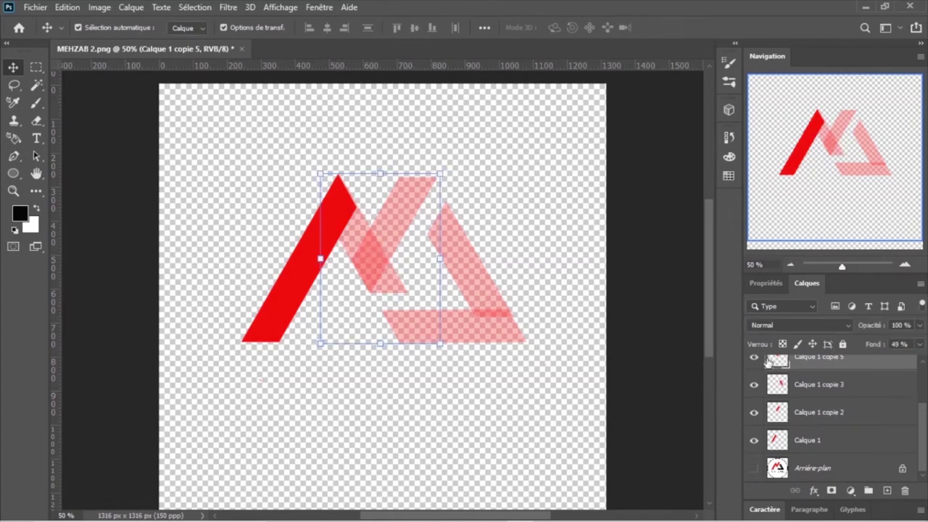
# - Fade Calque 1 copie 5 to 29% fill and show and select the pink Calque 1 copie bar
pyautogui.click(920, 345)
pyautogui.moveTo(888, 362)
pyautogui.mouseDown()
pyautogui.moveTo(917, 360)
pyautogui.moveTo(853, 362)
pyautogui.moveTo(875, 367)
pyautogui.mouseUp()
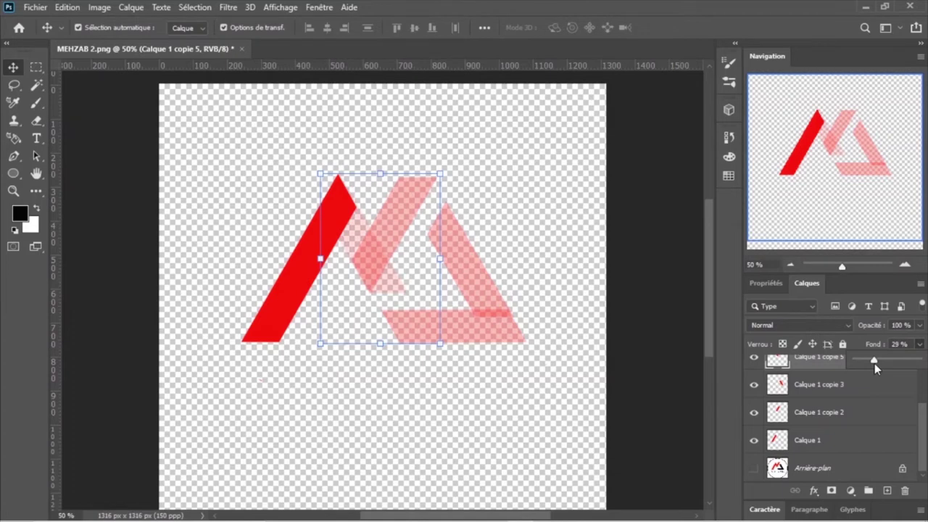
pyautogui.scroll(2, 910, 359)
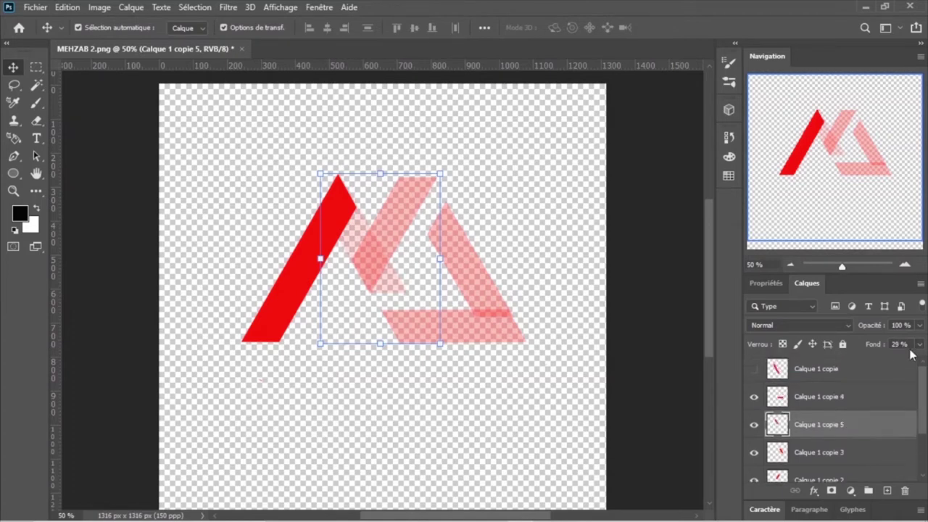
pyautogui.click(754, 370)
pyautogui.click(400, 402)
# - Rotate the pink bar to match the M's stroke and raise its opacity to 100%
pyautogui.hotkey('ctrl', 't')
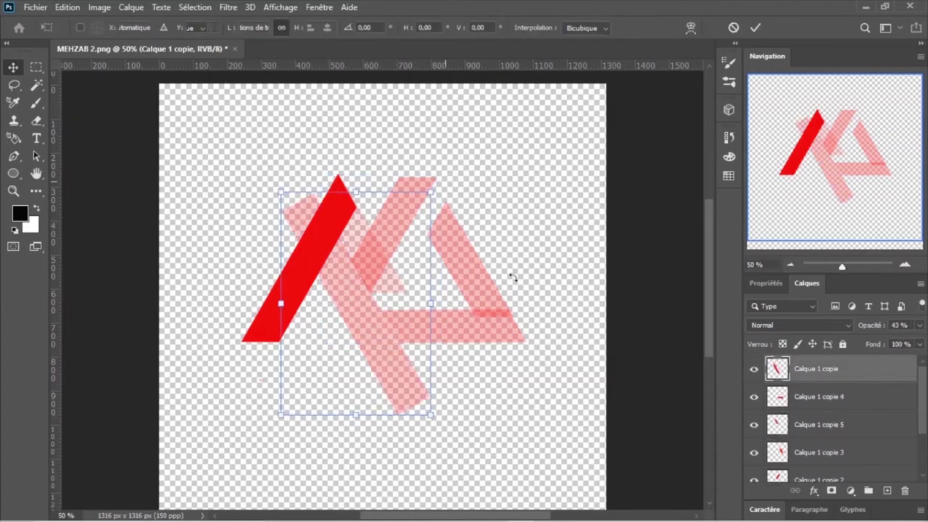
pyautogui.moveTo(512, 278); pyautogui.dragTo(512, 321)
pyautogui.hotkey('ctrl', '+')
pyautogui.hotkey('ctrl', '+')
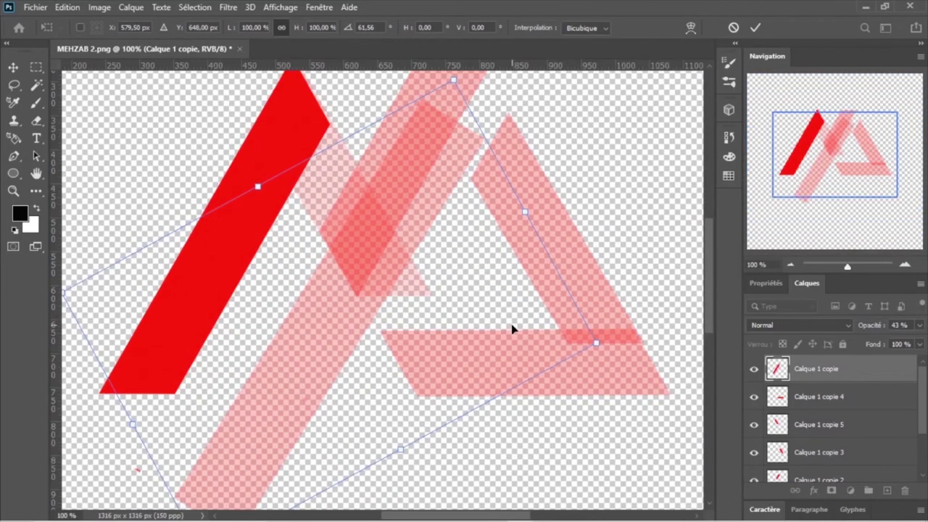
pyautogui.press('Return')
pyautogui.click(920, 345)
pyautogui.click(388, 355)
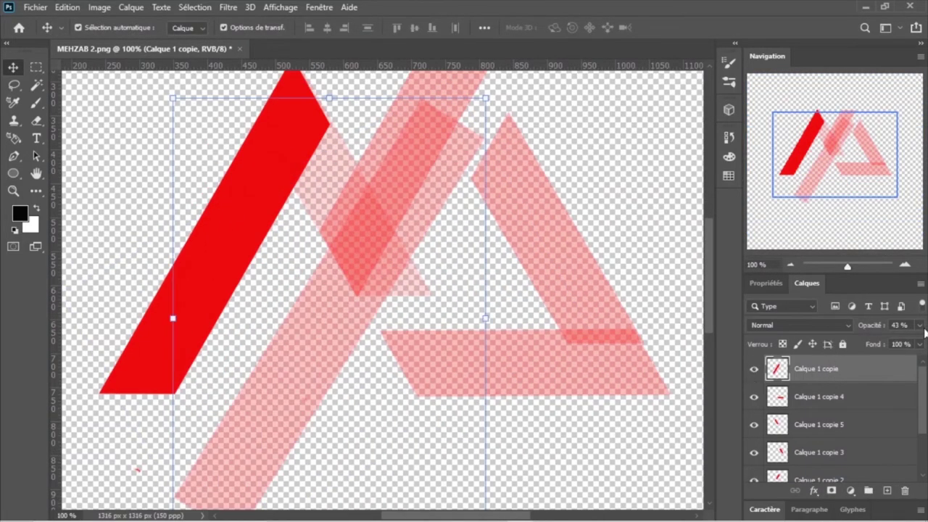
pyautogui.moveTo(883, 346); pyautogui.dragTo(920, 345)
# - Move and rotate the solid red stripe parallel to the M's left stroke and apply it
pyautogui.moveTo(338, 332); pyautogui.dragTo(461, 247)
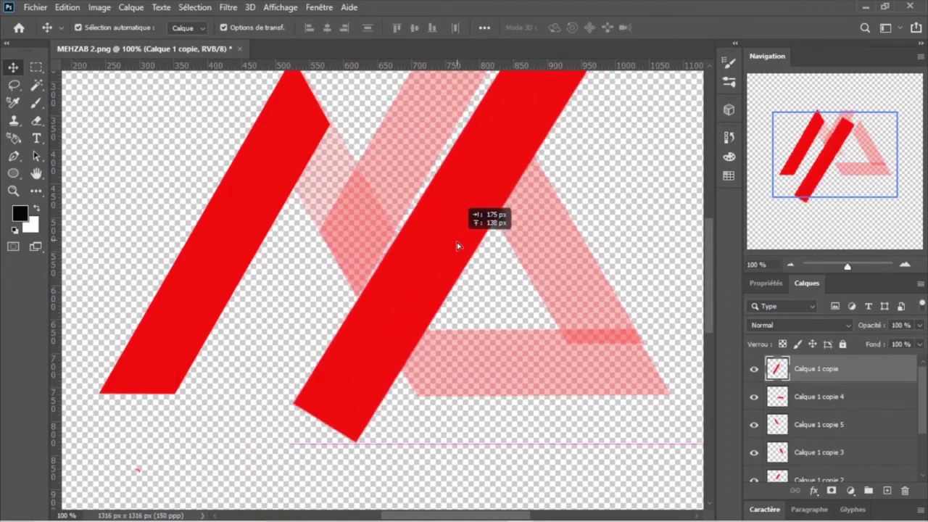
pyautogui.hotkey('ctrl', '-')
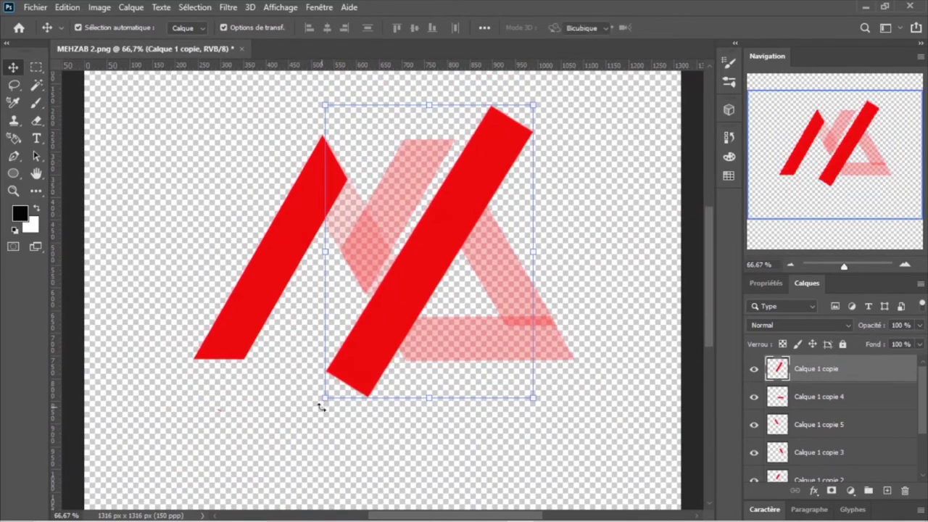
pyautogui.moveTo(321, 407); pyautogui.dragTo(324, 404)
pyautogui.moveTo(479, 218); pyautogui.dragTo(447, 227)
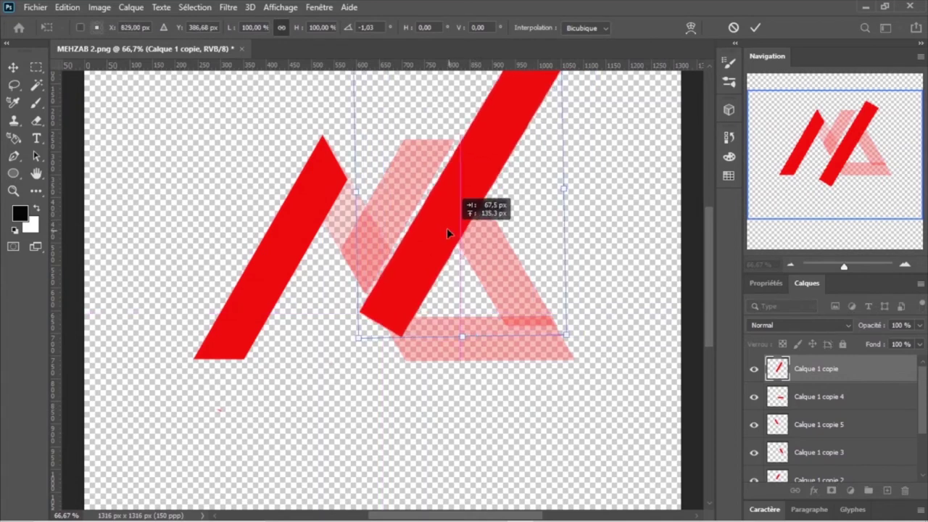
pyautogui.moveTo(342, 348); pyautogui.dragTo(349, 366)
pyautogui.hotkey('ctrl', '+')
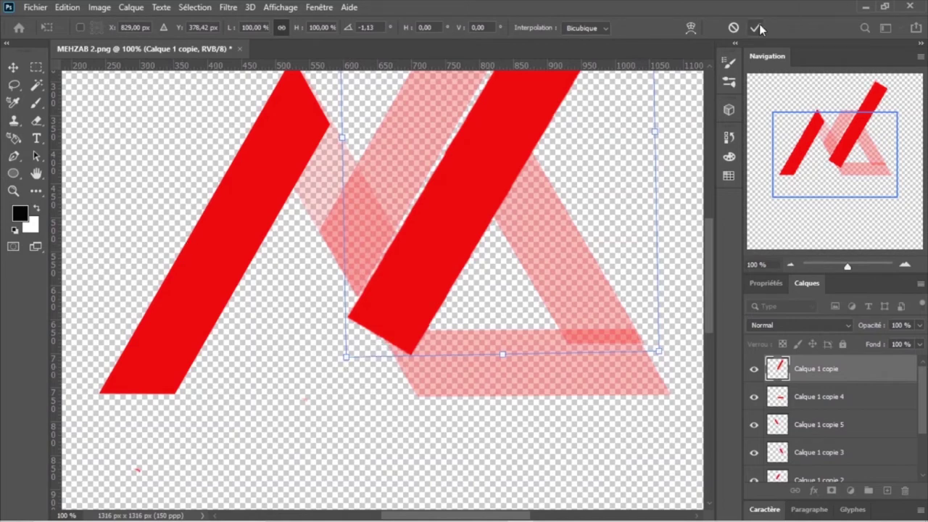
pyautogui.click(758, 28)
# - Raise Calque 1 copie 5's fill to 62%, then fine-tune the stripe's rotation and commit
pyautogui.click(315, 194)
pyautogui.moveTo(872, 368)
pyautogui.mouseDown()
pyautogui.moveTo(919, 362)
pyautogui.moveTo(895, 361)
pyautogui.mouseUp()
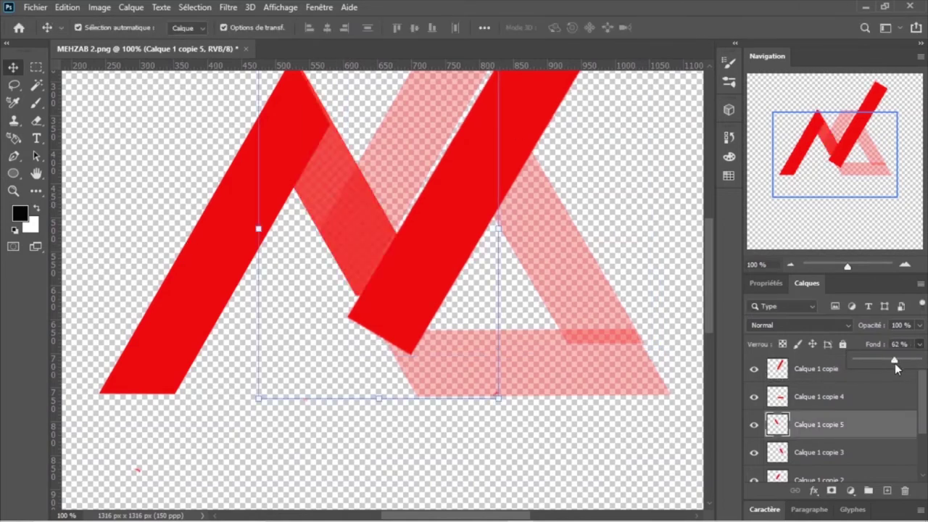
pyautogui.click(439, 269)
pyautogui.moveTo(342, 370); pyautogui.dragTo(344, 372)
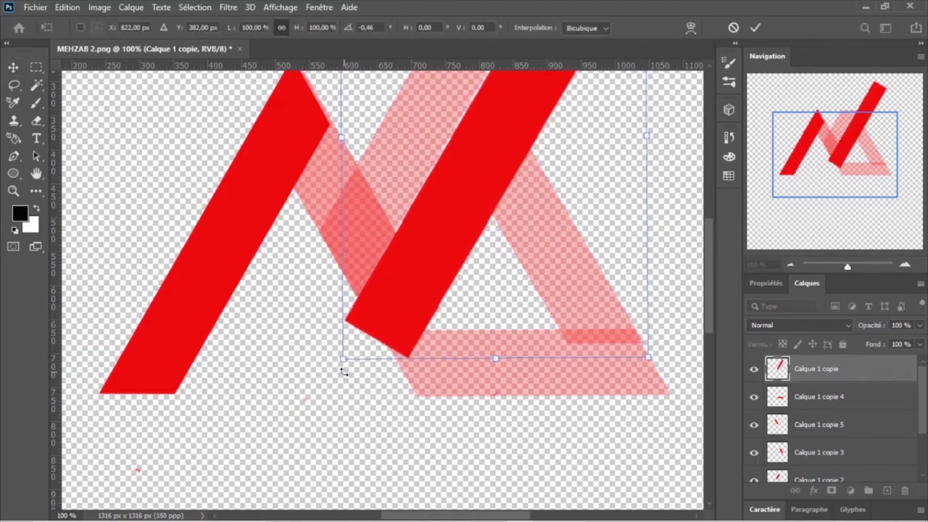
pyautogui.hotkey('ctrl', '-')
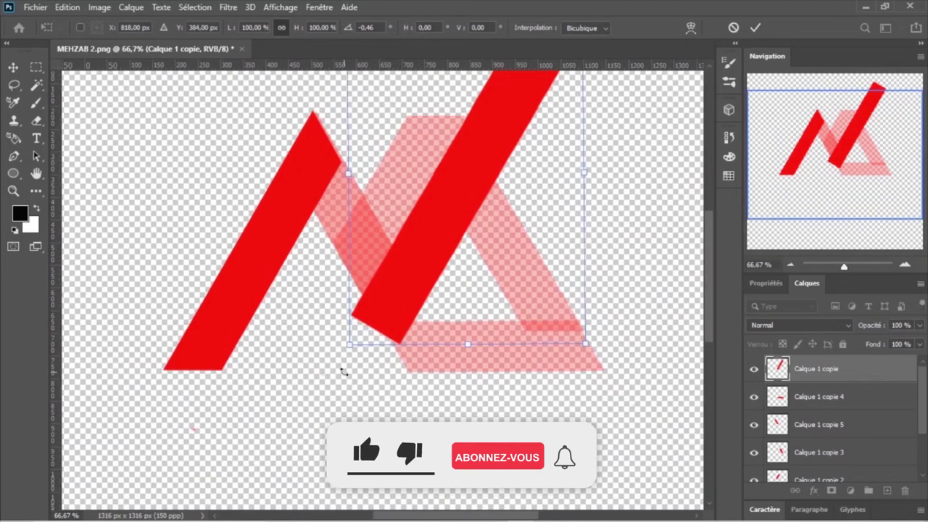
pyautogui.hotkey('ctrl', '+')
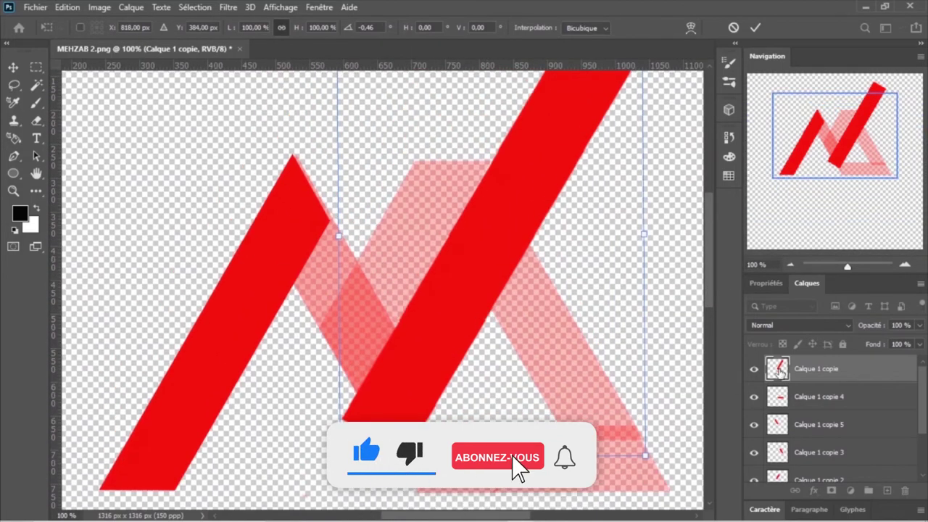
pyautogui.press('Return')
# - Hide the solid stripe copy, select the red left stripe, and clear the leftover selection
pyautogui.click(754, 370)
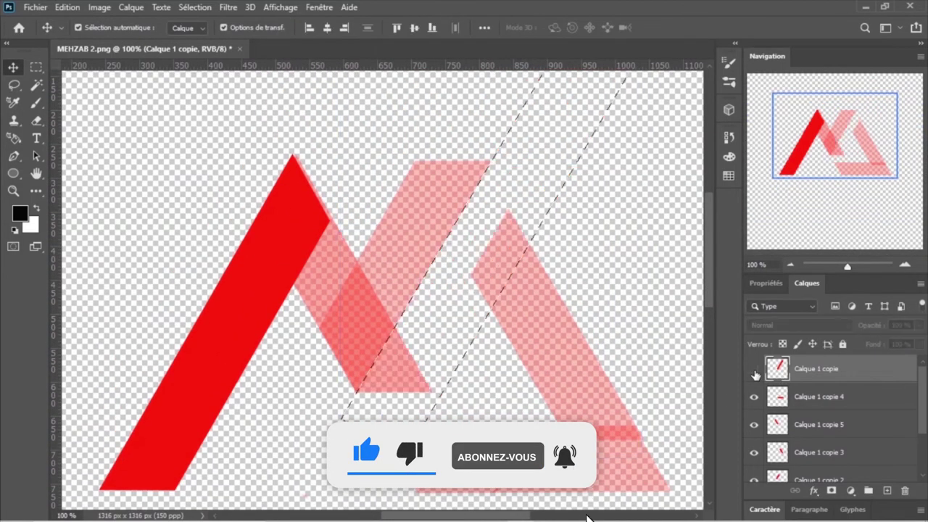
pyautogui.click(754, 425)
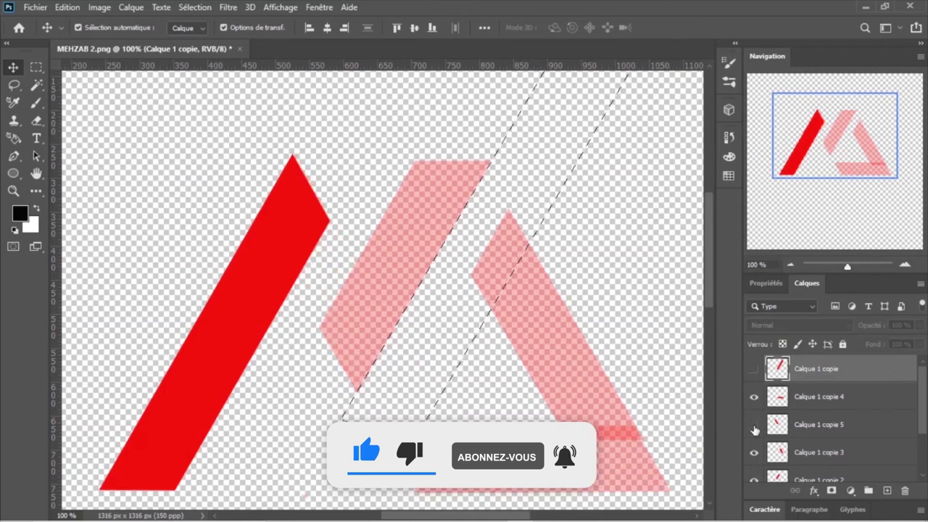
pyautogui.click(820, 425)
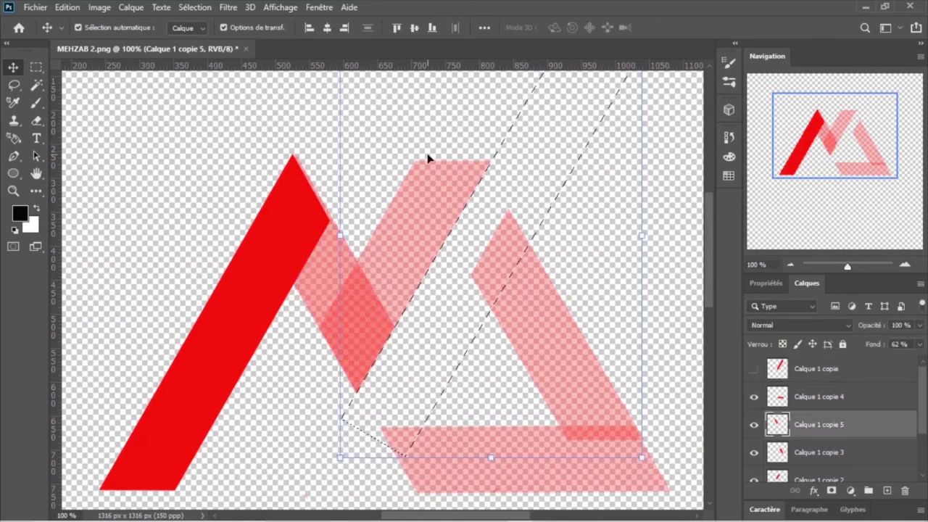
pyautogui.click(260, 301)
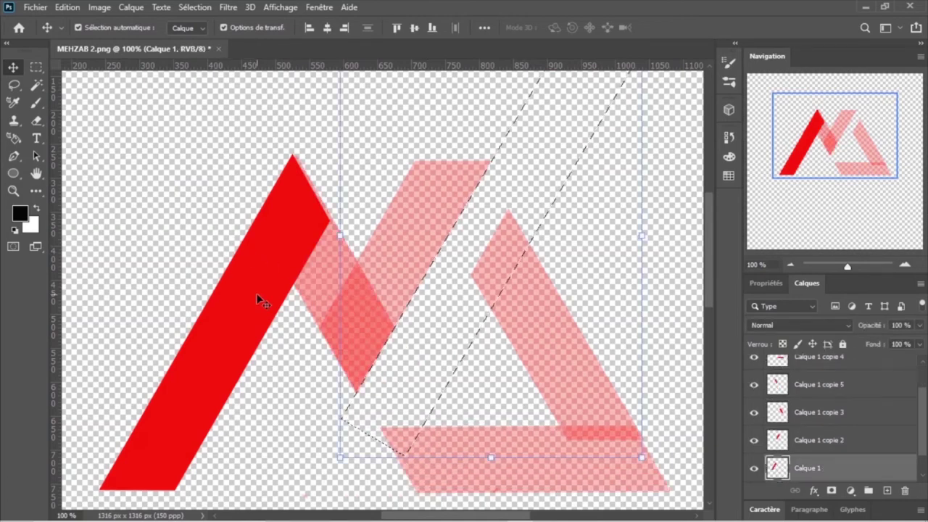
pyautogui.click(259, 301)
pyautogui.click(442, 232)
pyautogui.hotkey('ctrl', 'd')
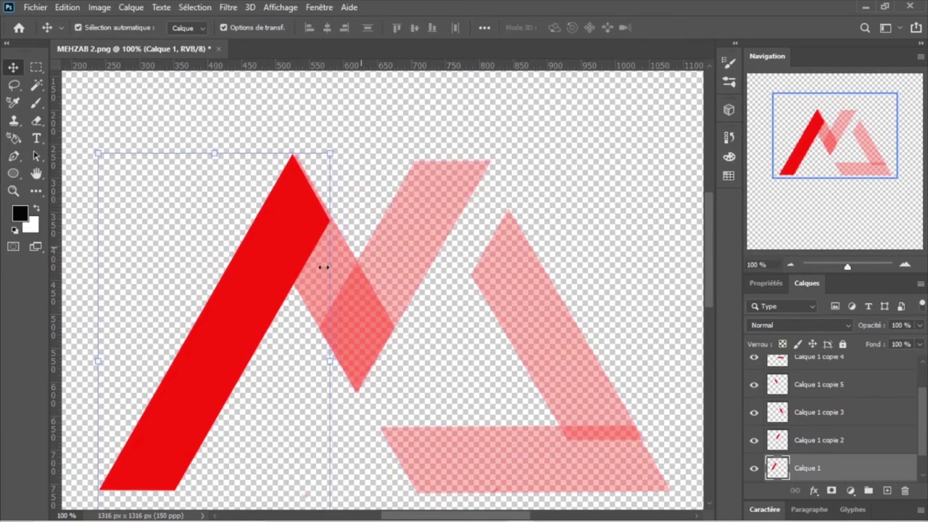
# - Nudge the red stripe slightly right and down, then zoom out to view the emblem
pyautogui.press('Right')
pyautogui.press('Right')
pyautogui.press('Right')
pyautogui.press('Down')
pyautogui.press('Down')
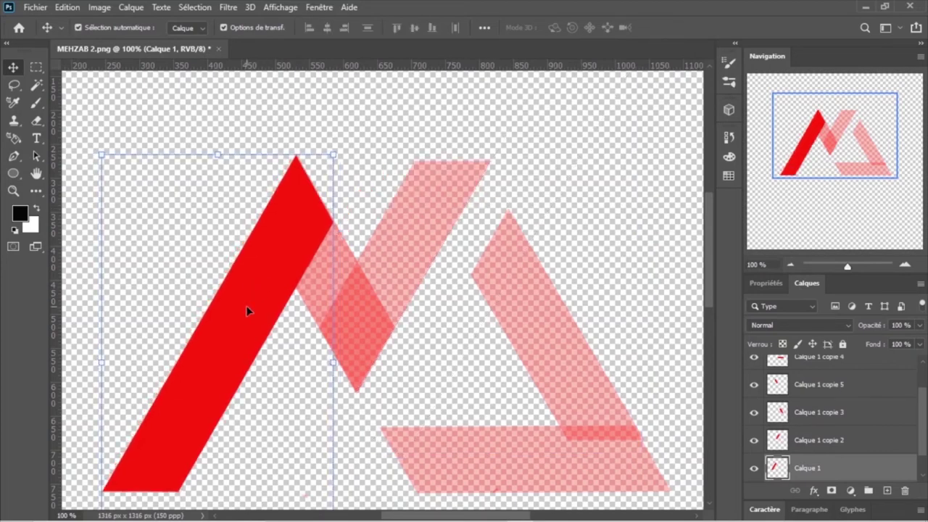
pyautogui.click(630, 205)
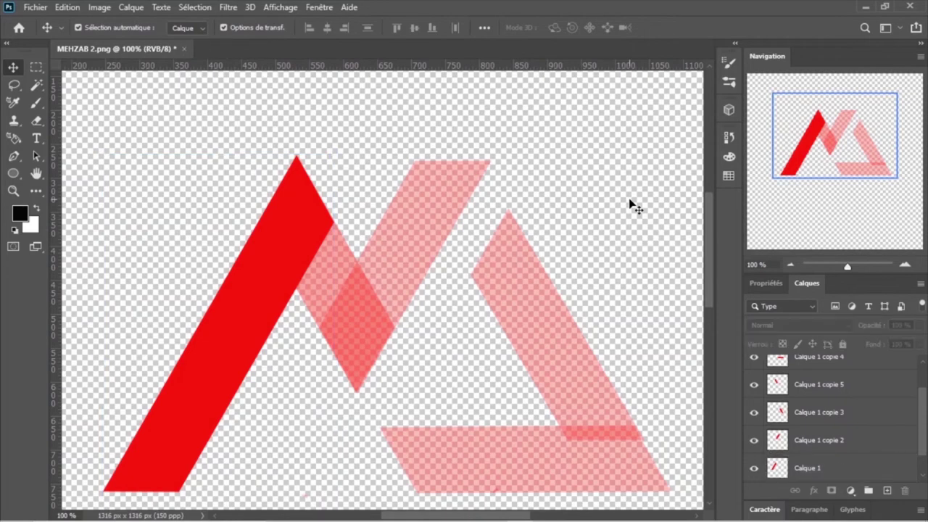
pyautogui.hotkey('ctrl', '-')
pyautogui.click(754, 441)
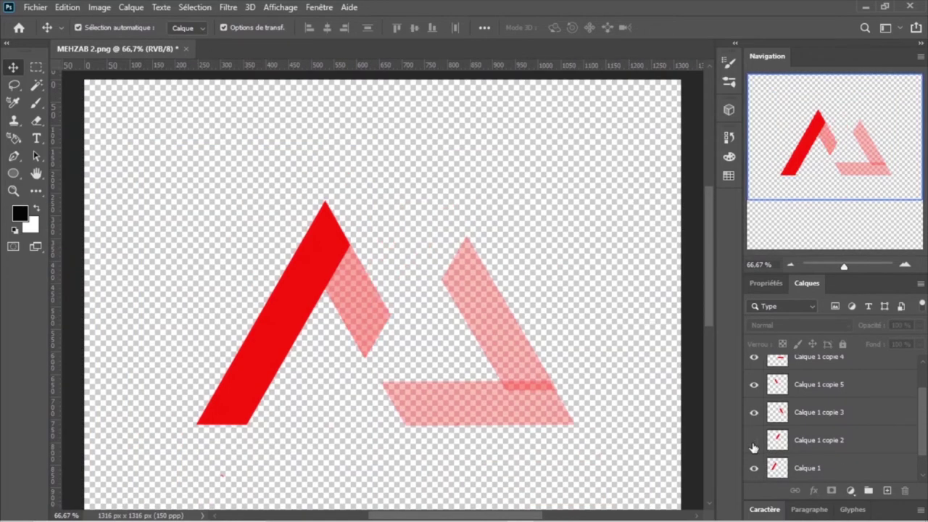
# - Load the bottom bar's outline and delete the right diagonal's pixels inside it
pyautogui.click(545, 414)
pyautogui.click(754, 371)
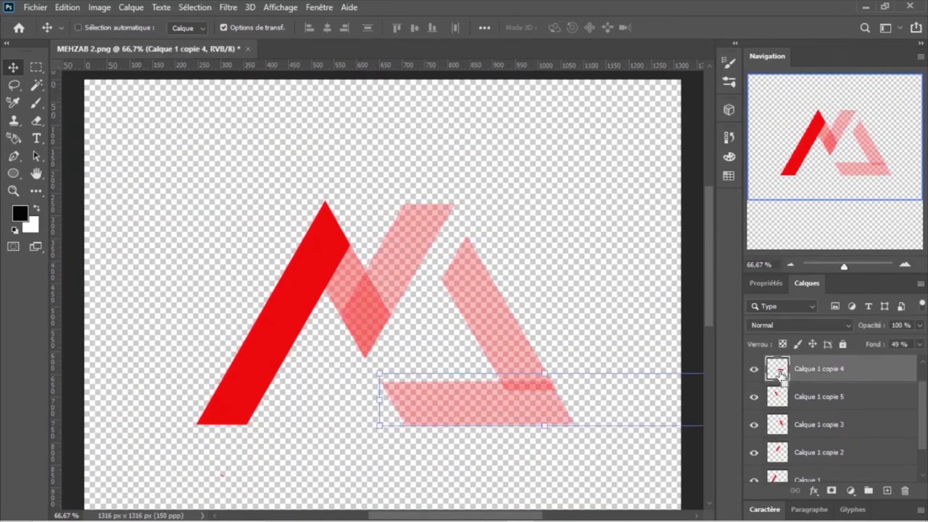
pyautogui.click(754, 397)
pyautogui.click(486, 326)
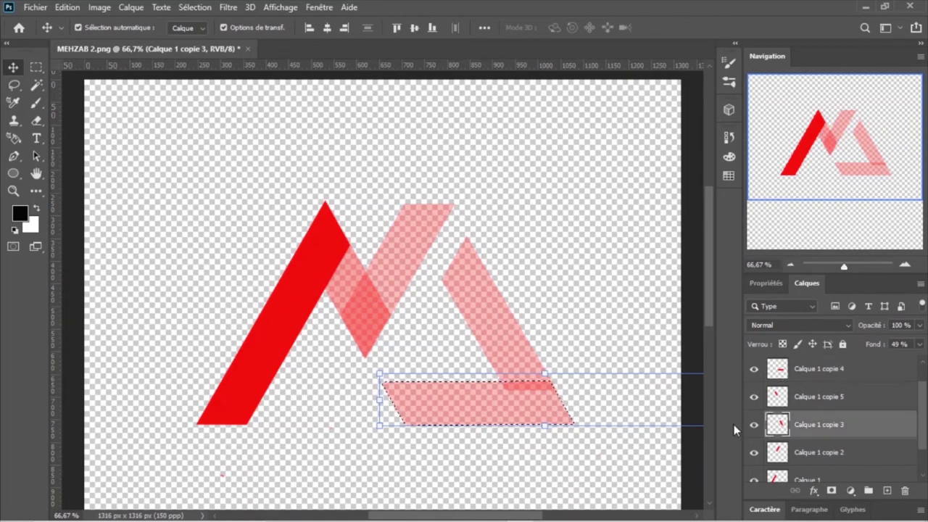
pyautogui.click(754, 424)
pyautogui.press('Delete')
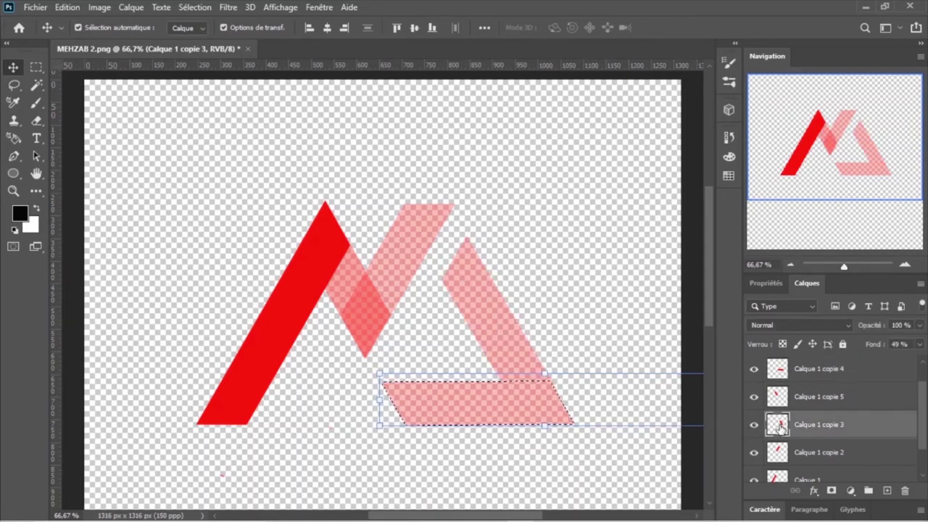
pyautogui.click(580, 277)
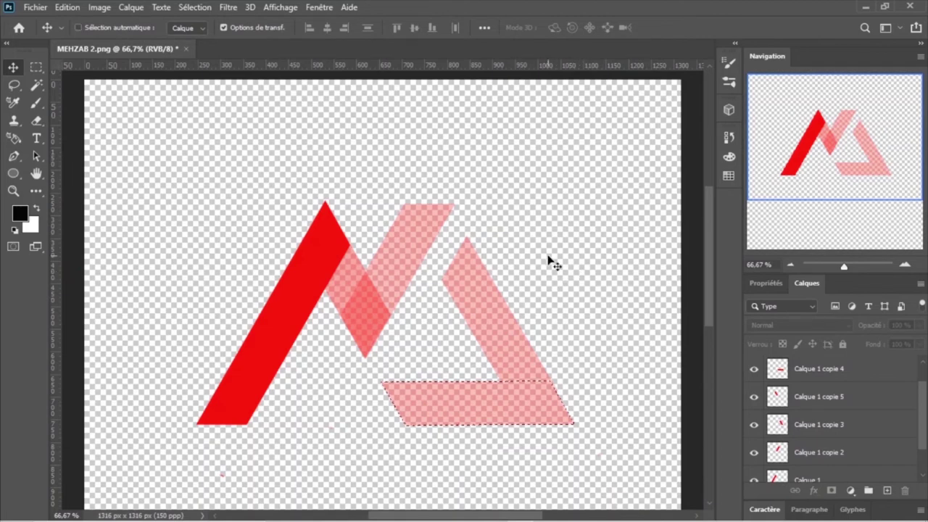
# - Undo the diagonal's erase and raise the bottom bar and right diagonal fill to 100%
pyautogui.hotkey('ctrl', 'z')
pyautogui.moveTo(558, 225); pyautogui.dragTo(511, 410)
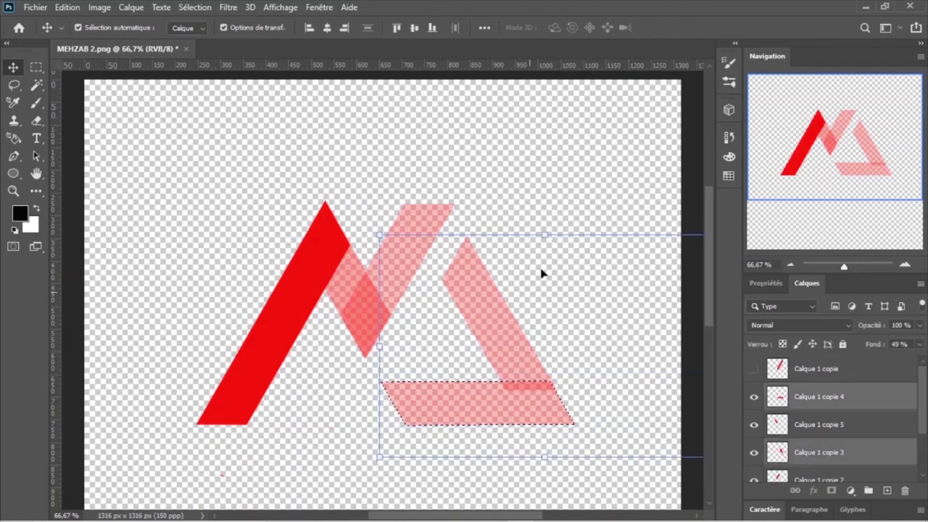
pyautogui.click(919, 345)
pyautogui.moveTo(905, 360); pyautogui.dragTo(925, 360)
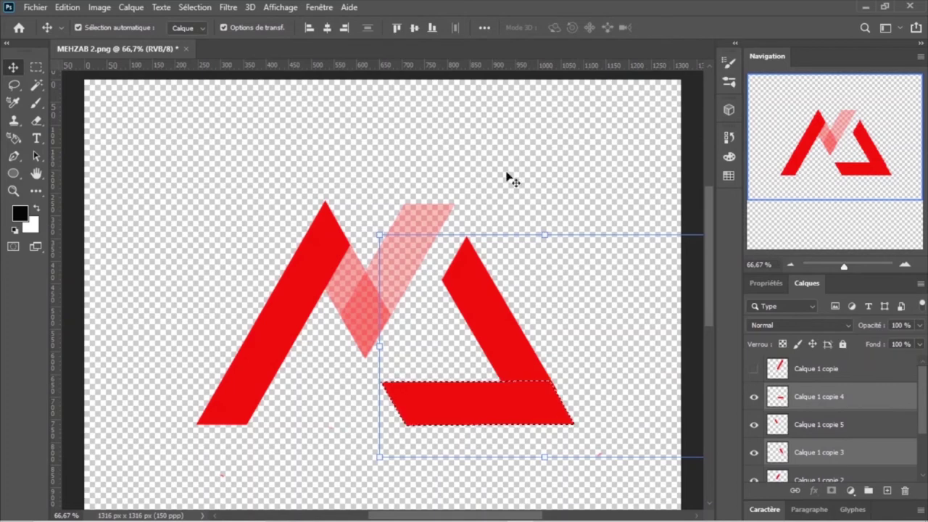
pyautogui.click(416, 345)
# - Raise the pink middle stripe's fill to 100% so it becomes solid red
pyautogui.click(417, 218)
pyautogui.moveTo(414, 165); pyautogui.dragTo(308, 312)
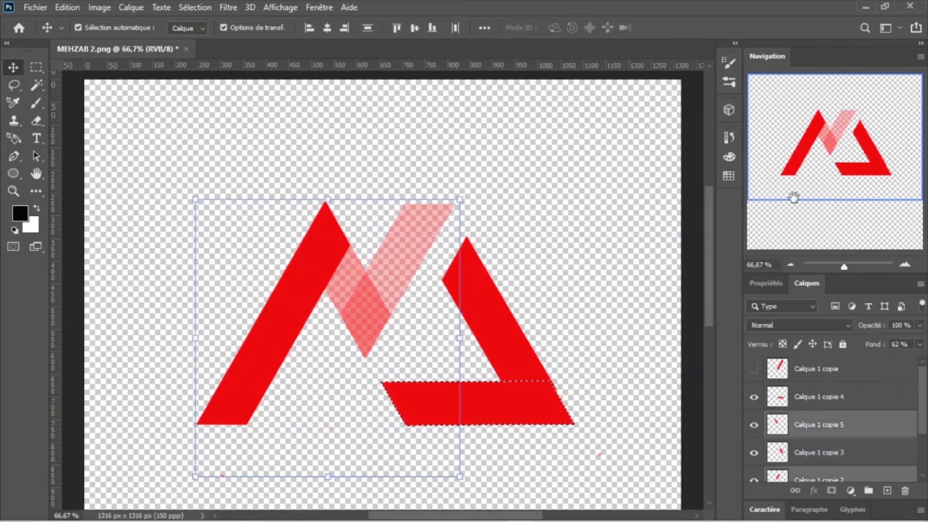
pyautogui.click(919, 345)
pyautogui.moveTo(918, 359); pyautogui.dragTo(899, 360)
pyautogui.click(606, 242)
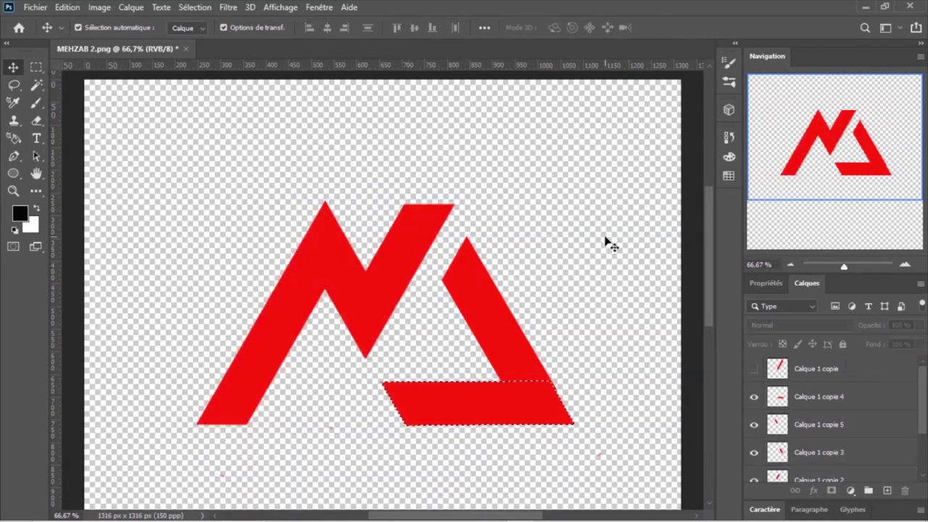
# - Merge the emblem's right diagonal layer with the bottom bar layer
pyautogui.click(548, 424)
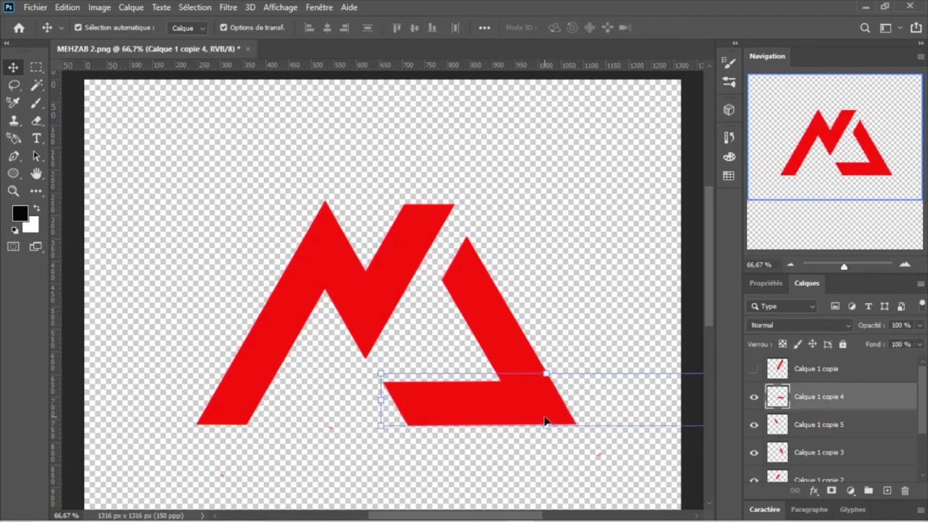
pyautogui.click(611, 280)
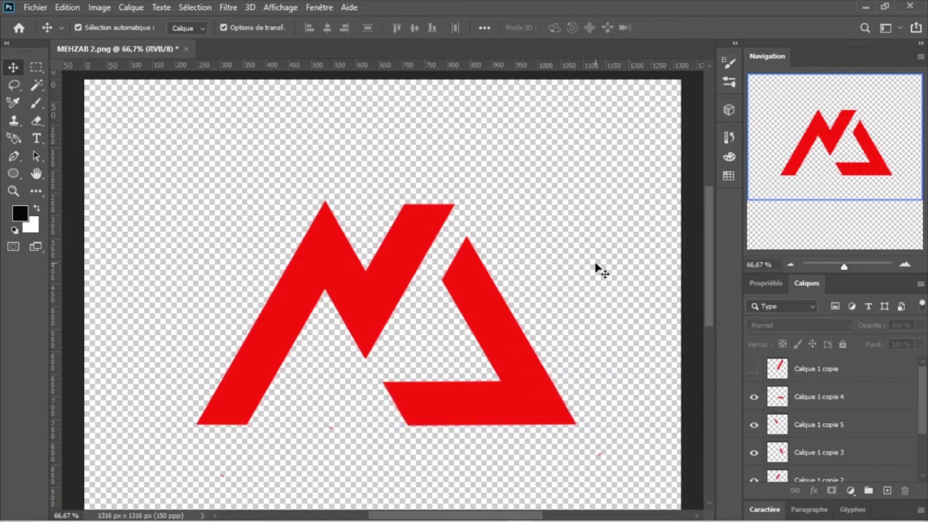
pyautogui.moveTo(597, 269); pyautogui.dragTo(479, 432)
pyautogui.hotkey('ctrl', 'e')
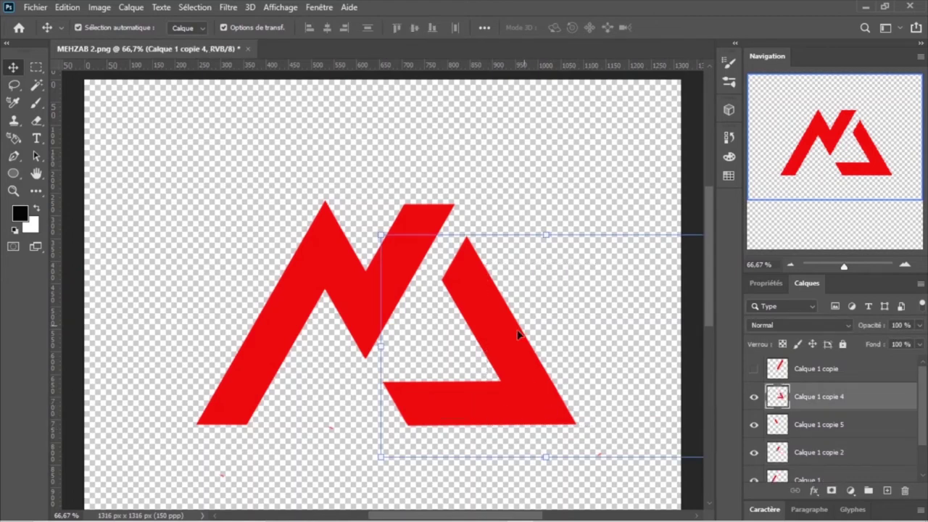
# - Fill the merged right shape with black and drop the selection
pyautogui.keyDown('ctrl'); pyautogui.click(778, 400); pyautogui.keyUp('ctrl')
pyautogui.click(67, 8)
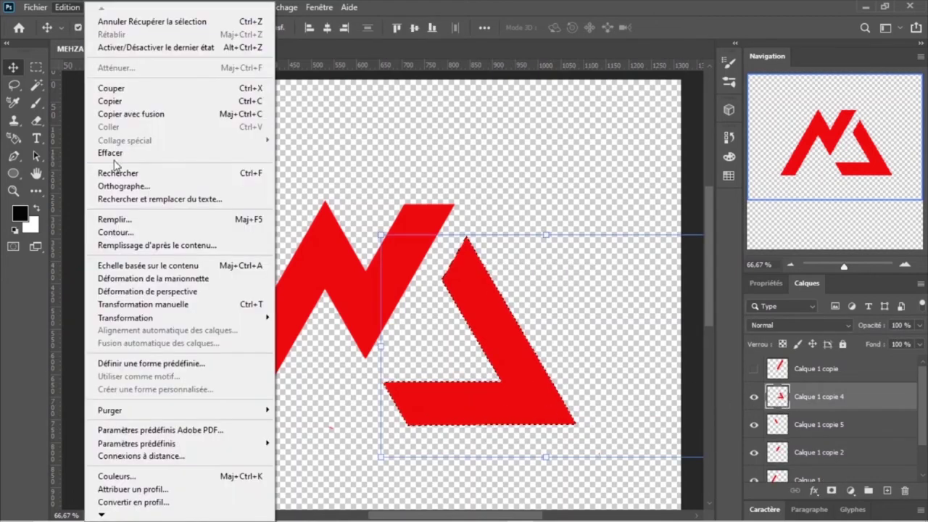
pyautogui.click(116, 219)
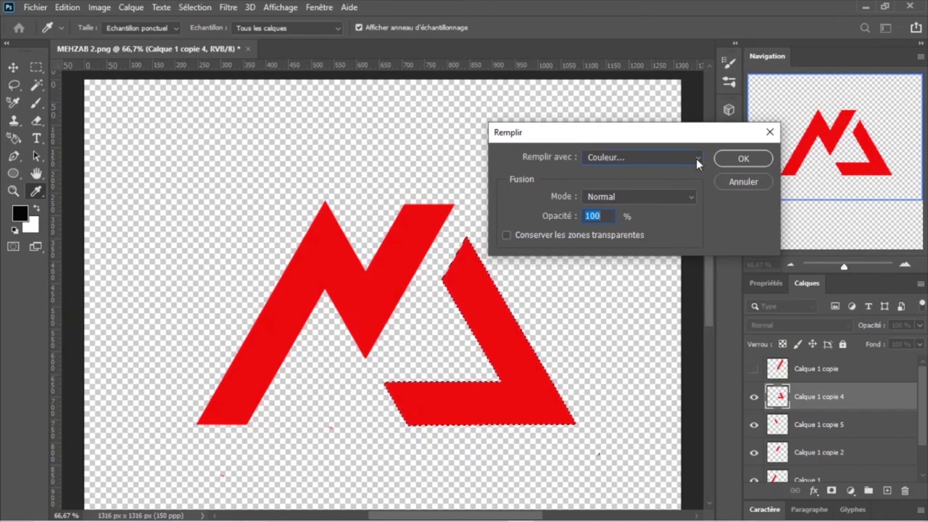
pyautogui.click(631, 156)
pyautogui.click(592, 262)
pyautogui.click(743, 159)
pyautogui.hotkey('ctrl', 'd')
pyautogui.press('v')
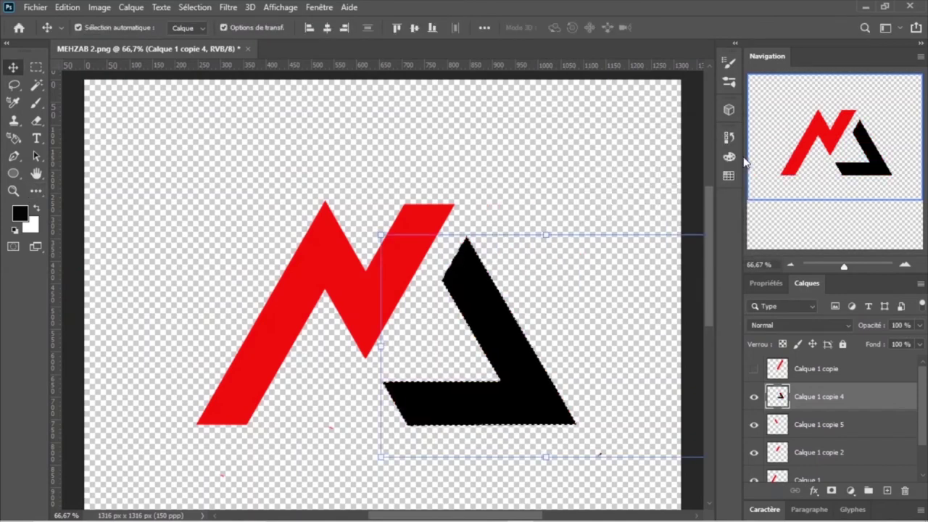
# - Merge all the emblem's piece layers into a single layer
pyautogui.hotkey('ctrl', '0')
pyautogui.click(501, 145)
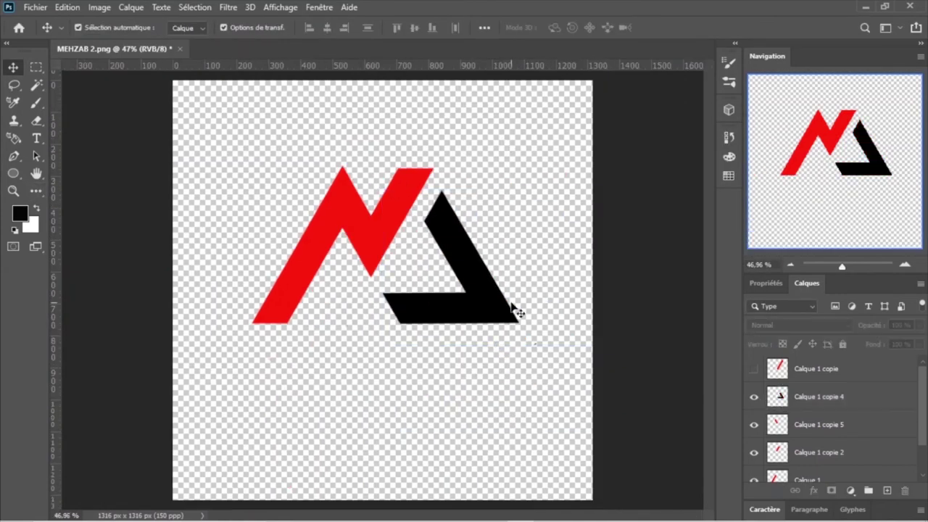
pyautogui.moveTo(230, 138); pyautogui.dragTo(398, 269)
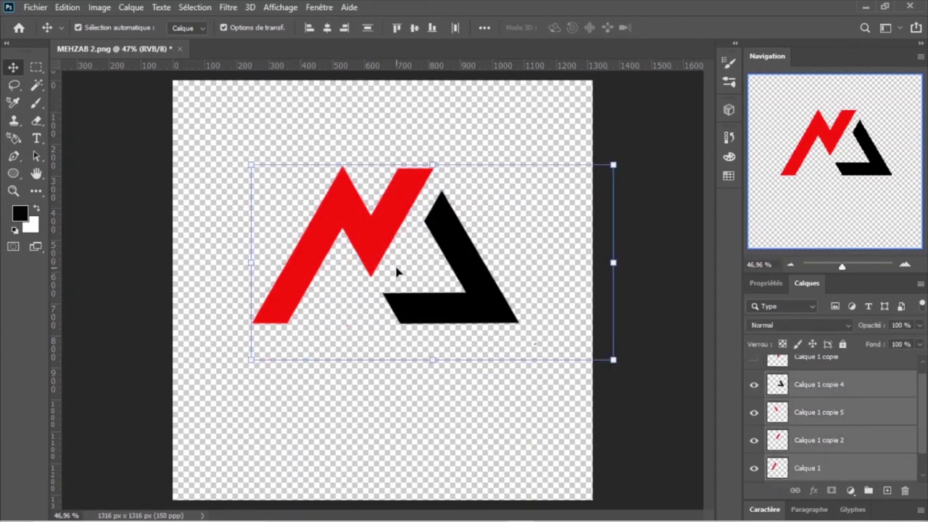
pyautogui.hotkey('ctrl', 'e')
pyautogui.click(565, 435)
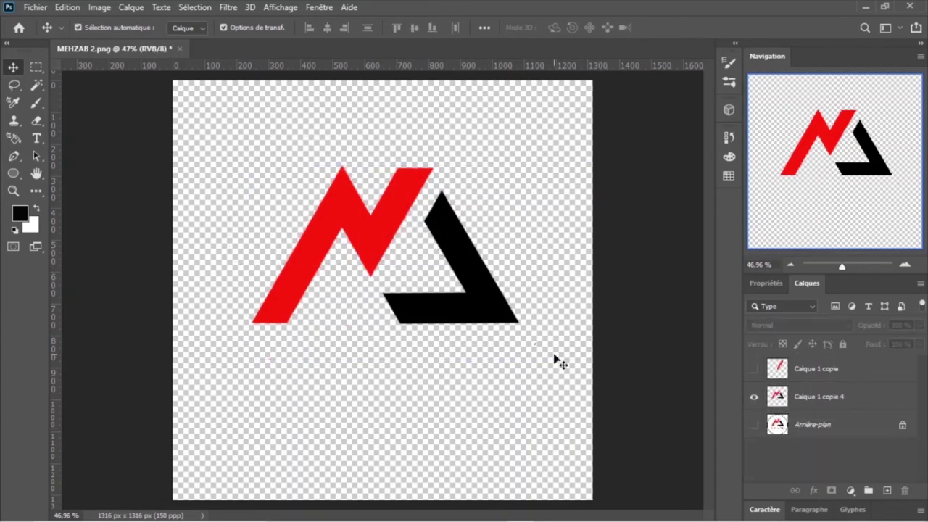
pyautogui.rightClick(39, 69)
pyautogui.click(87, 83)
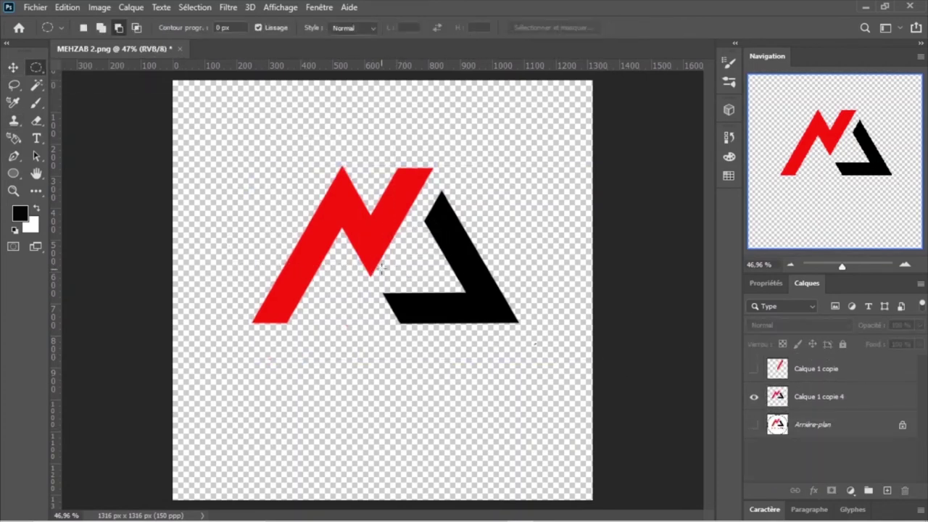
# - Draw a circular selection on a new layer and stroke it 4 px
pyautogui.moveTo(375, 262)
pyautogui.mouseDown()
pyautogui.moveTo(571, 480)
pyautogui.moveTo(578, 462)
pyautogui.mouseUp()
pyautogui.click(886, 491)
pyautogui.click(67, 7)
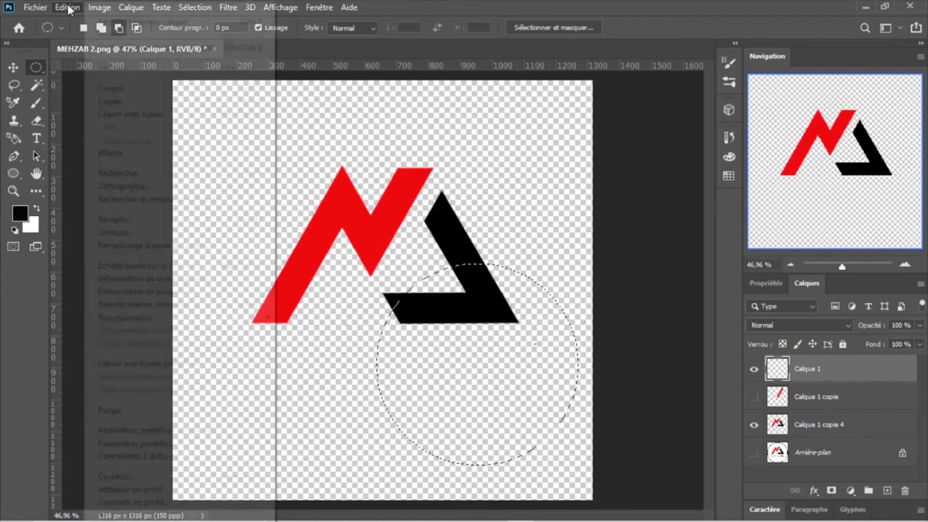
pyautogui.click(122, 233)
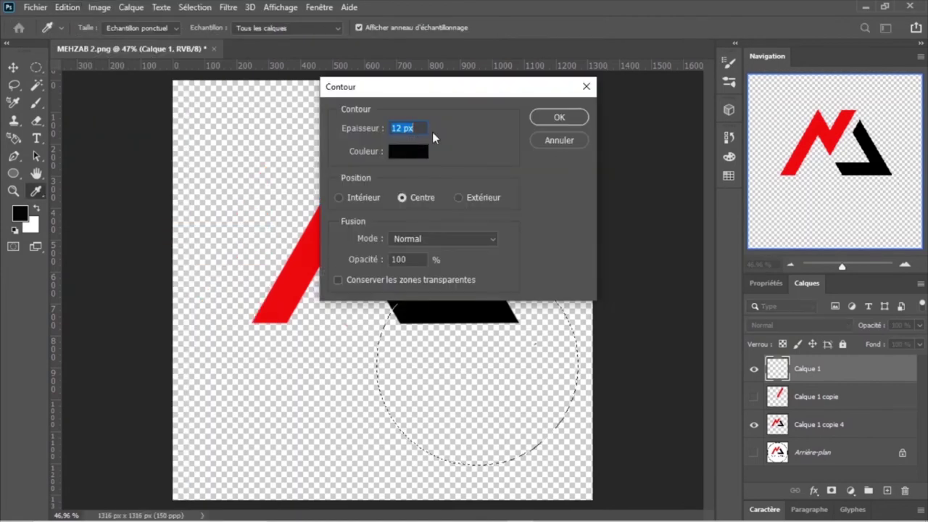
pyautogui.write('4')
pyautogui.press('Return')
# - Re-stroke the circle selection with a 10 px outline
pyautogui.click(67, 7)
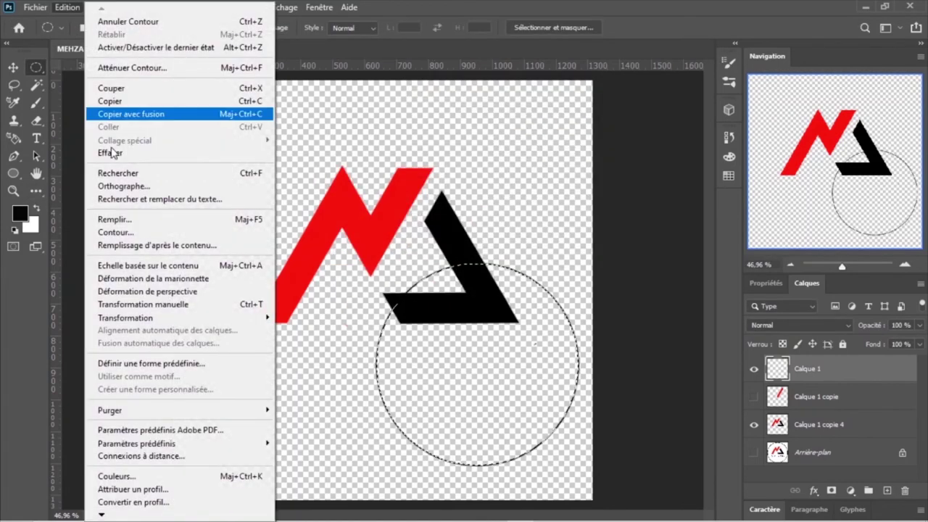
pyautogui.click(124, 233)
pyautogui.write('0')
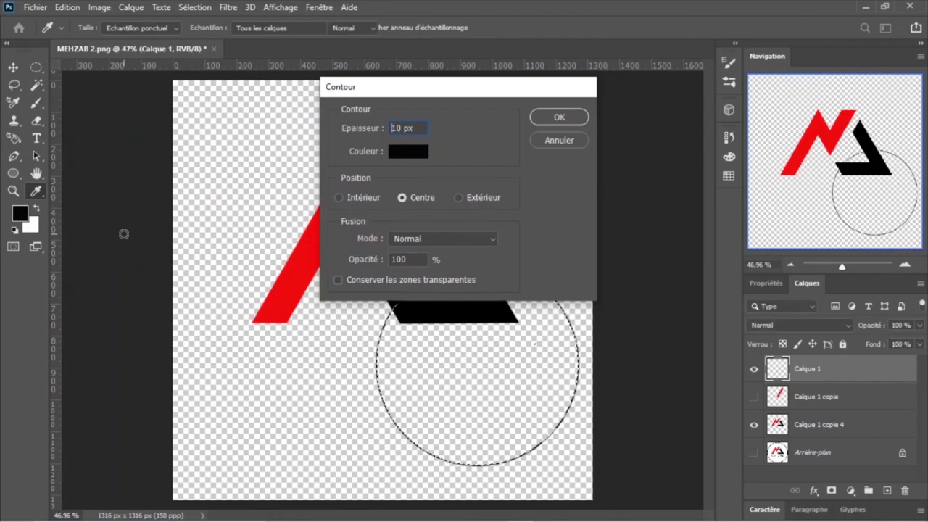
pyautogui.press('Return')
pyautogui.click(67, 8)
pyautogui.click(116, 233)
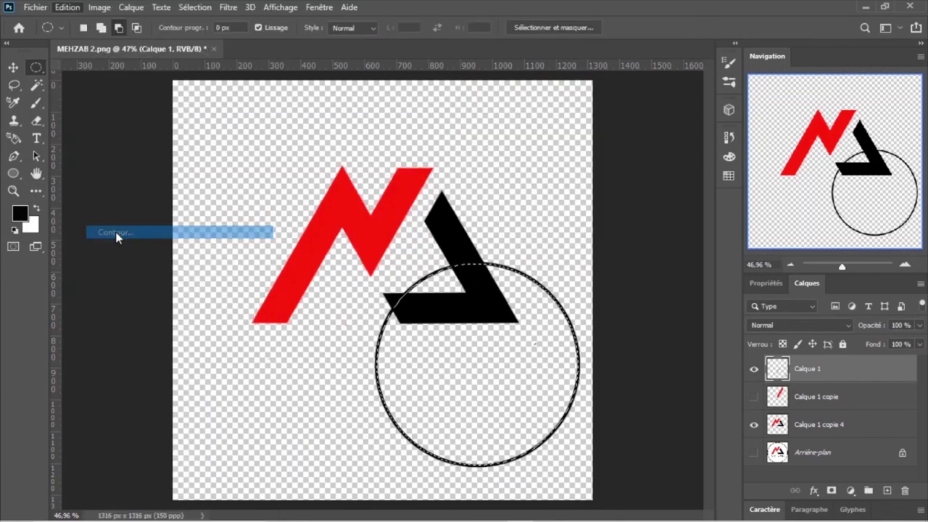
pyautogui.press('Return')
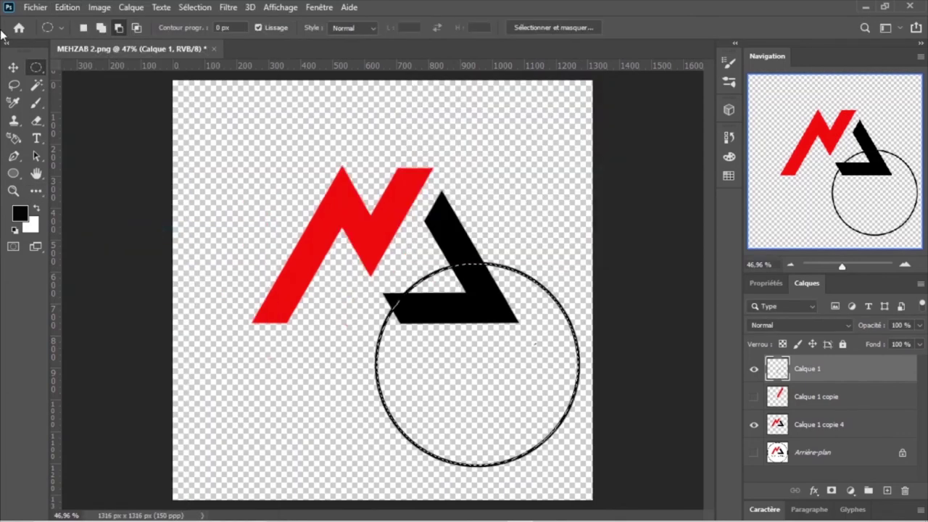
# - Stroke the circle again with a thicker 13 px black outline
pyautogui.click(66, 7)
pyautogui.click(114, 231)
pyautogui.write('13')
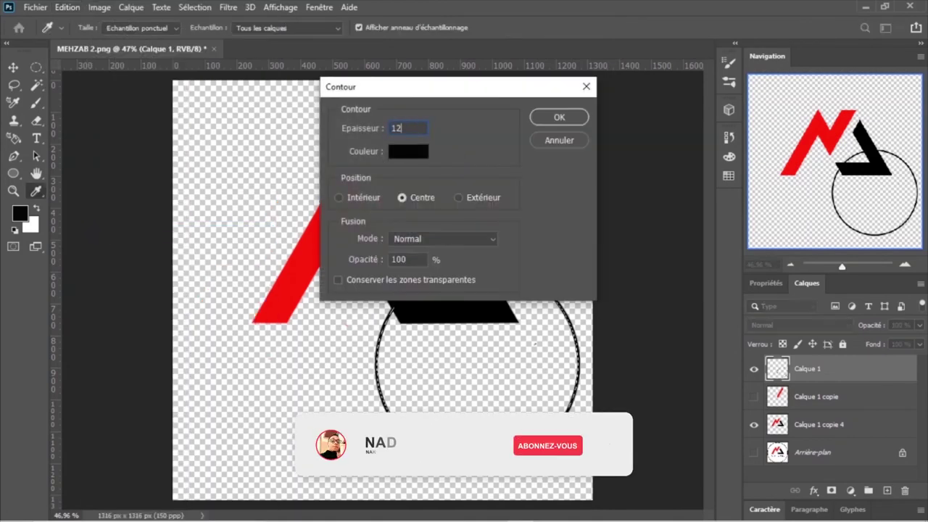
pyautogui.press('Return')
pyautogui.click(13, 68)
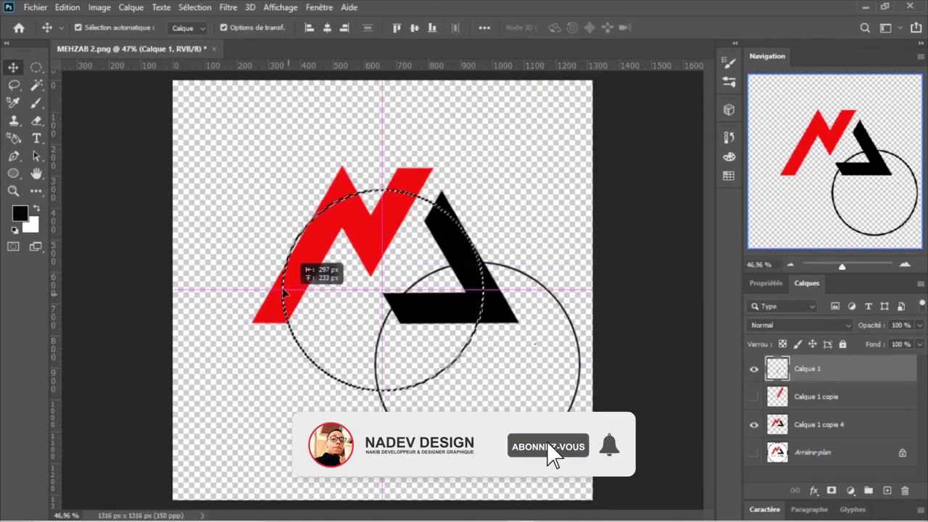
# - Undo a stray circle copy and nudge the emblem and circle slightly left
pyautogui.moveTo(410, 377); pyautogui.dragTo(269, 285)
pyautogui.hotkey('ctrl', 'z')
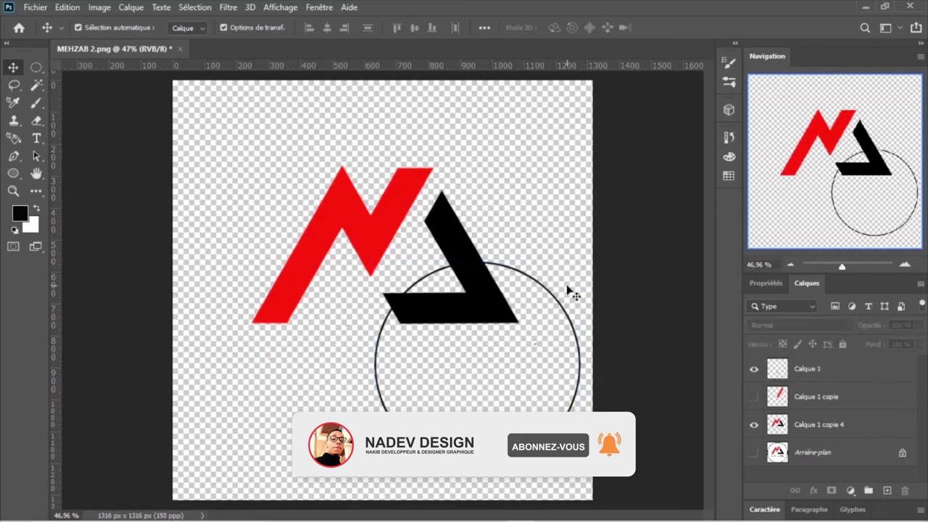
pyautogui.moveTo(551, 203); pyautogui.dragTo(611, 360)
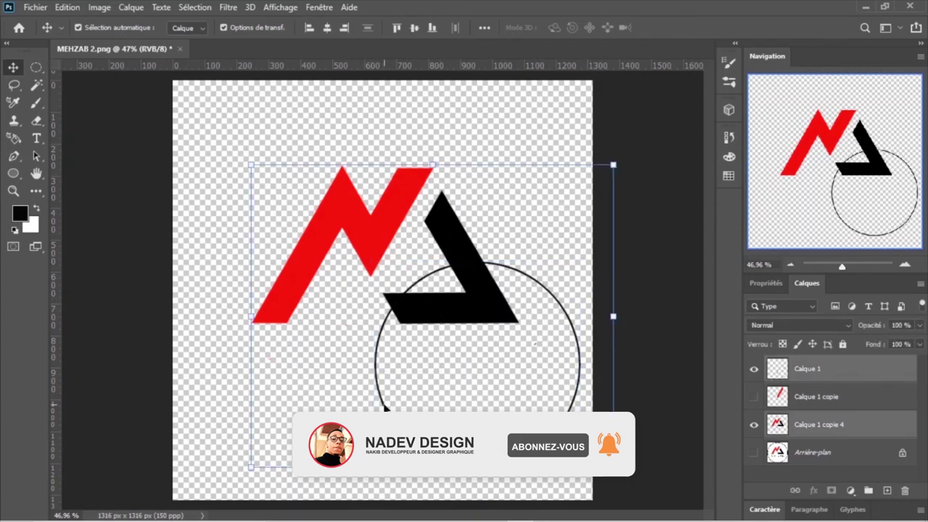
pyautogui.moveTo(375, 374); pyautogui.dragTo(366, 373)
pyautogui.click(586, 332)
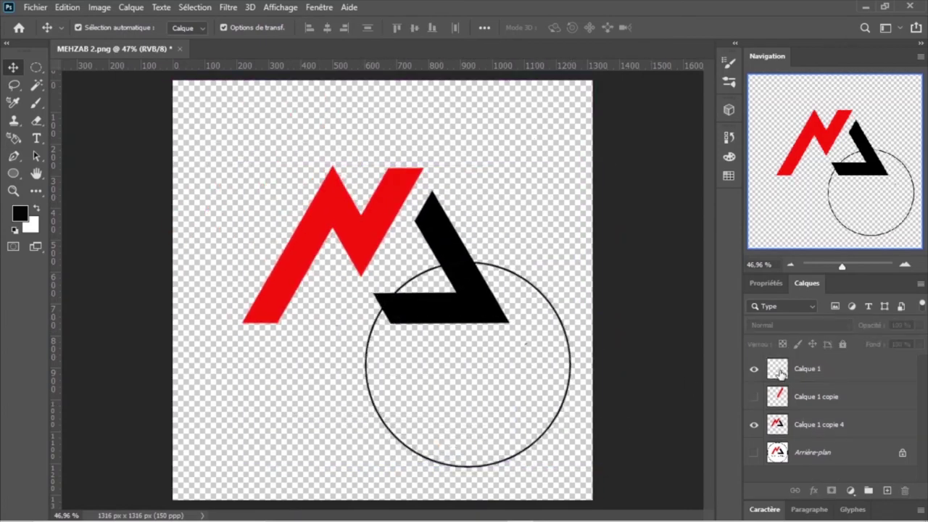
# - Select the circle layer on its own
pyautogui.click(781, 373)
pyautogui.keyDown('shift'); pyautogui.click(459, 261); pyautogui.keyUp('shift')
pyautogui.click(565, 332)
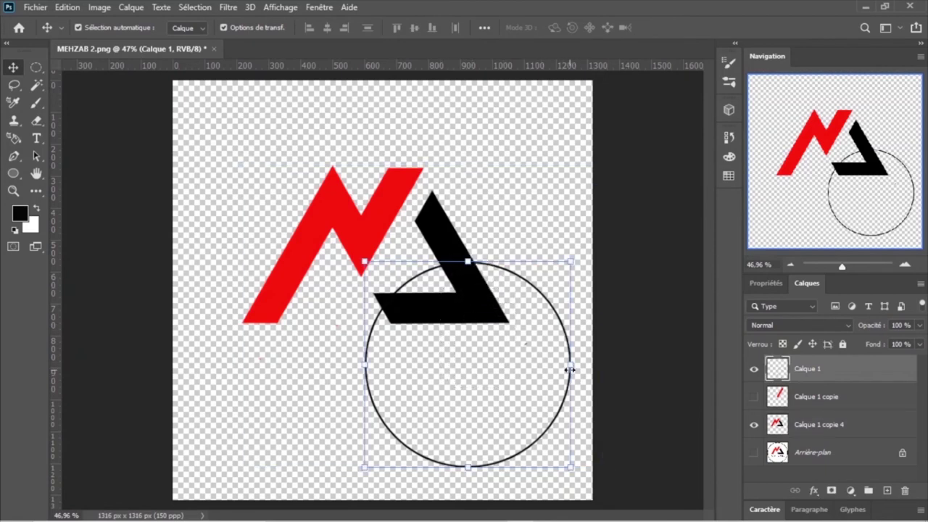
pyautogui.keyDown('shift'); pyautogui.click(473, 272); pyautogui.keyUp('shift')
pyautogui.click(558, 281)
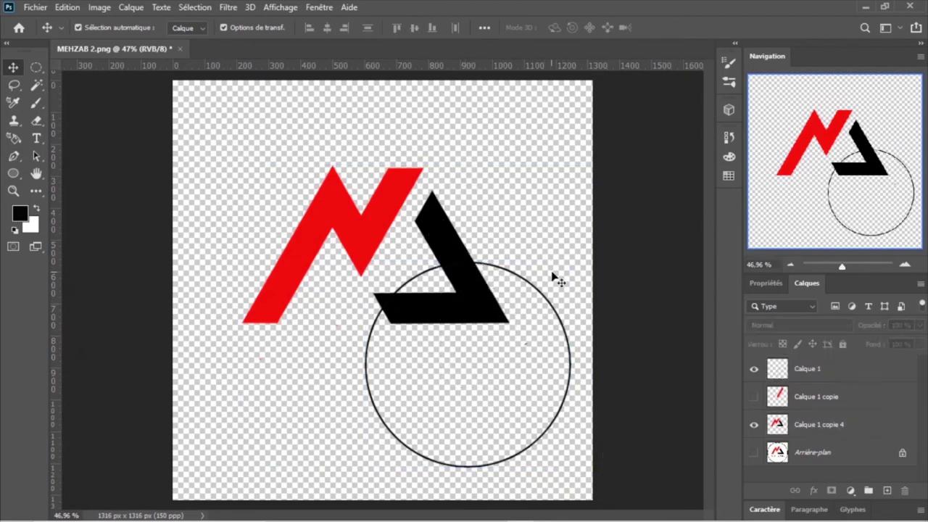
pyautogui.moveTo(564, 248)
pyautogui.mouseDown()
pyautogui.moveTo(601, 346)
pyautogui.moveTo(529, 290)
pyautogui.mouseUp()
pyautogui.click(641, 319)
pyautogui.click(571, 359)
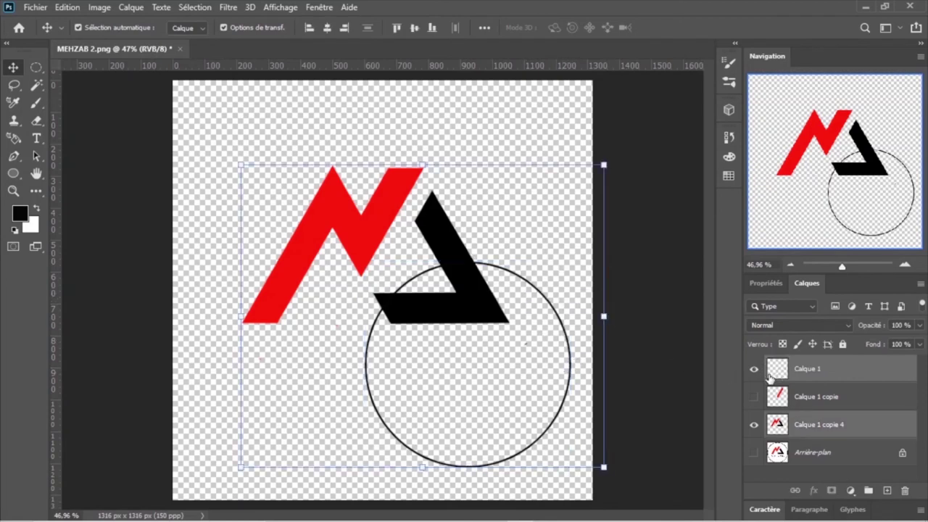
pyautogui.click(493, 439)
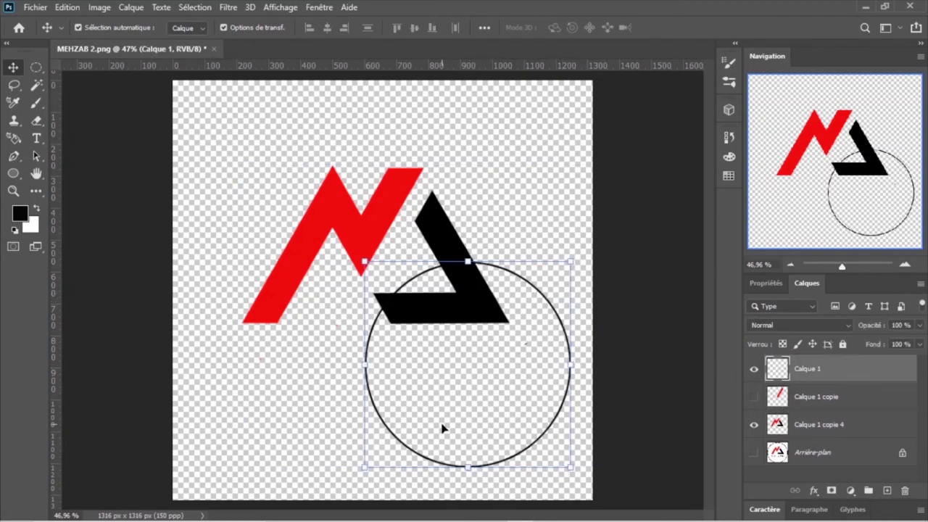
# - Centre the circle over the M emblem and enlarge it to 144.5%
pyautogui.click(372, 332)
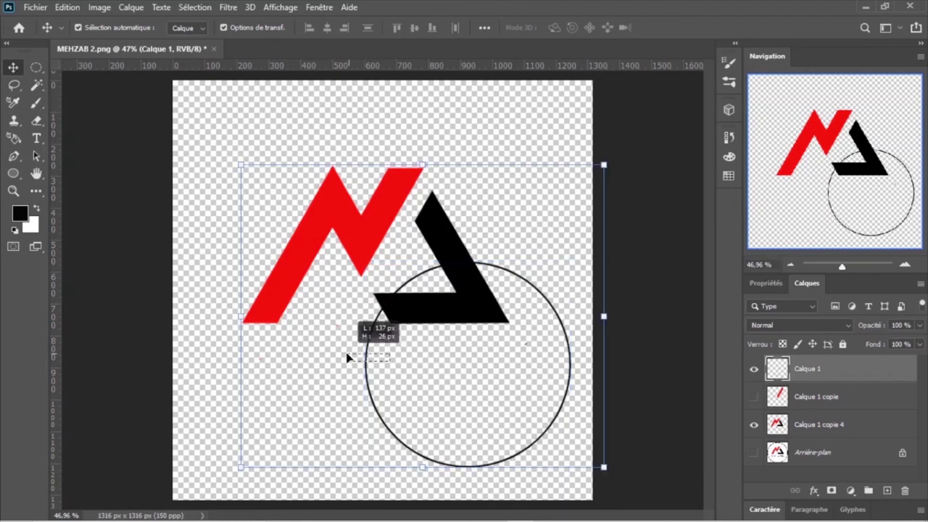
pyautogui.click(534, 296)
pyautogui.moveTo(557, 313); pyautogui.dragTo(471, 238)
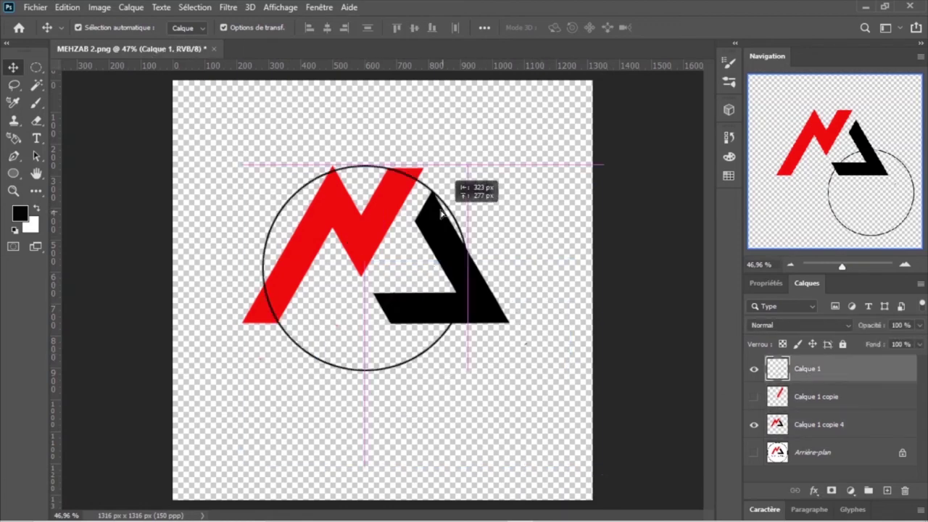
pyautogui.moveTo(484, 290)
pyautogui.mouseDown()
pyautogui.moveTo(581, 304)
pyautogui.moveTo(521, 345)
pyautogui.mouseUp()
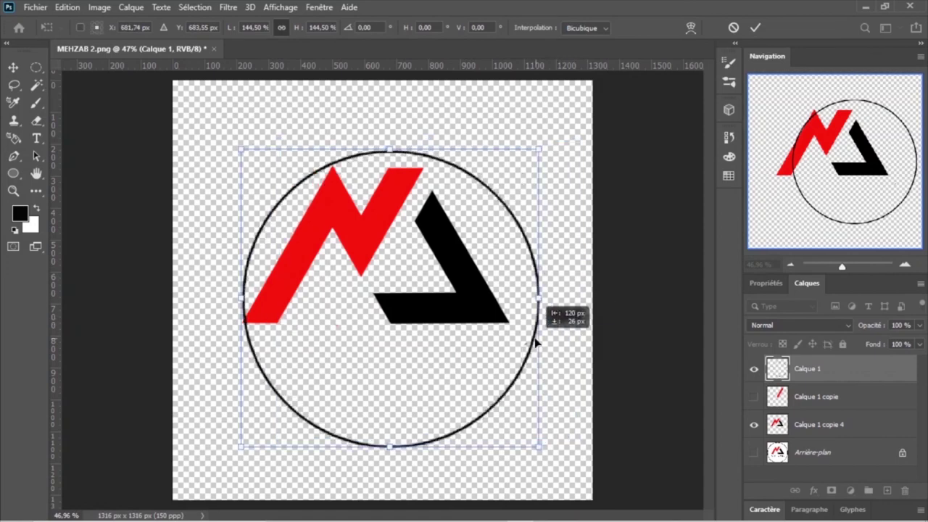
pyautogui.click(805, 424)
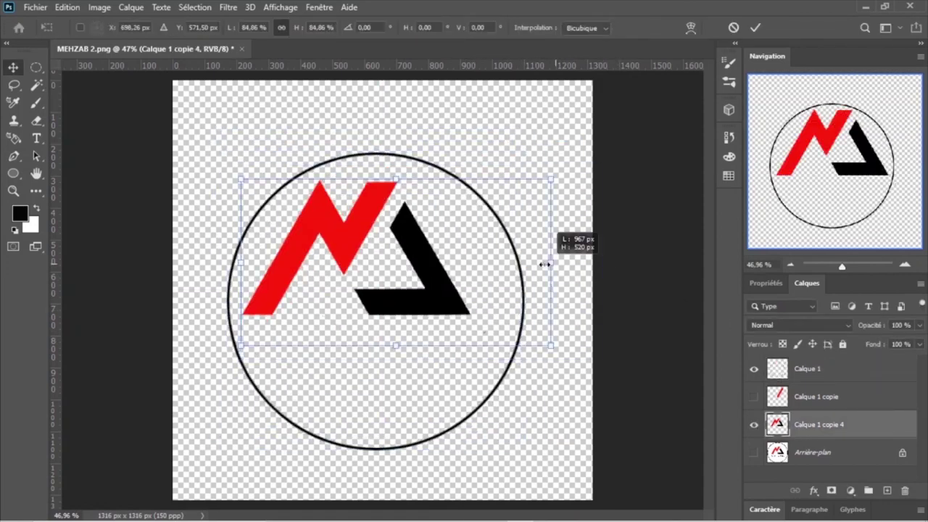
# - Shrink the M emblem to 77.88% and centre it inside the circle
pyautogui.moveTo(604, 264); pyautogui.dragTo(524, 265)
pyautogui.moveTo(421, 290); pyautogui.dragTo(452, 309)
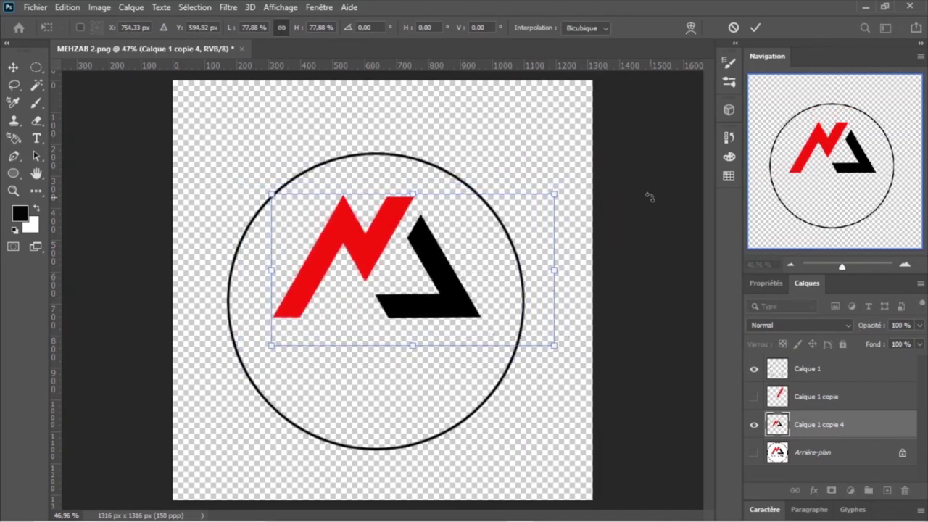
pyautogui.click(756, 27)
pyautogui.click(121, 275)
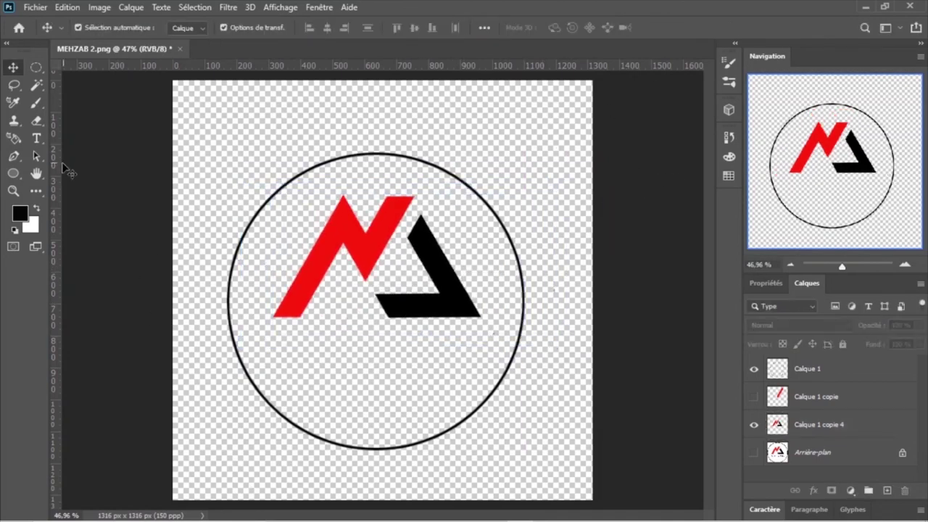
# - Type the bold word 'MehZab' below the emblem
pyautogui.click(37, 140)
pyautogui.click(285, 355)
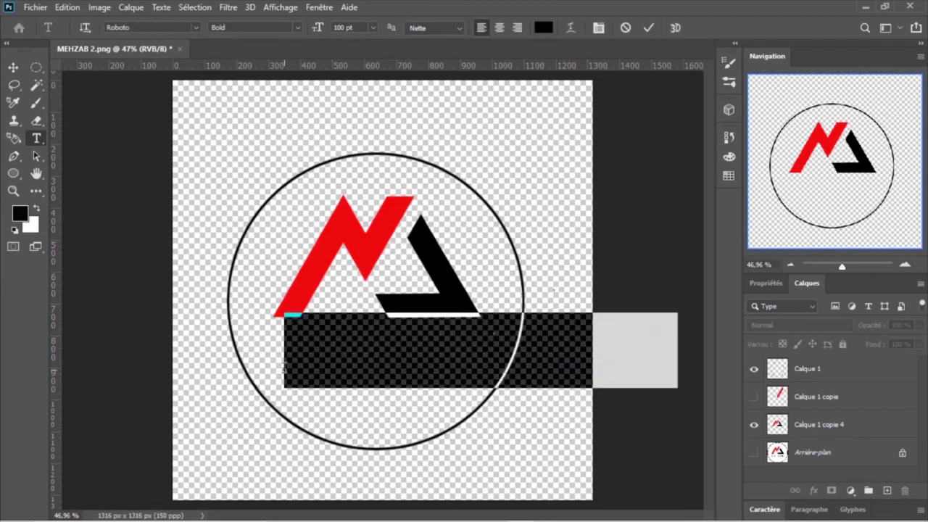
pyautogui.press('BackSpace')
pyautogui.write('M')
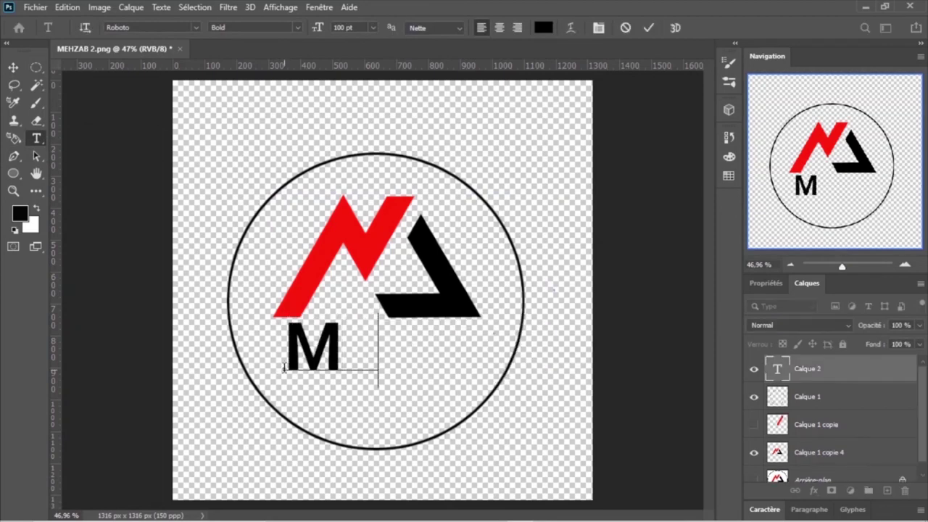
pyautogui.write('eh')
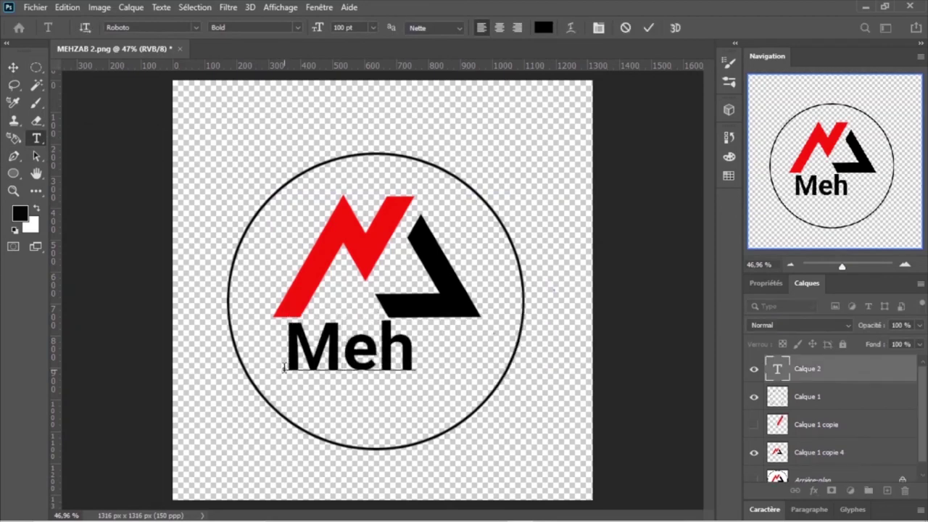
pyautogui.write('Zab')
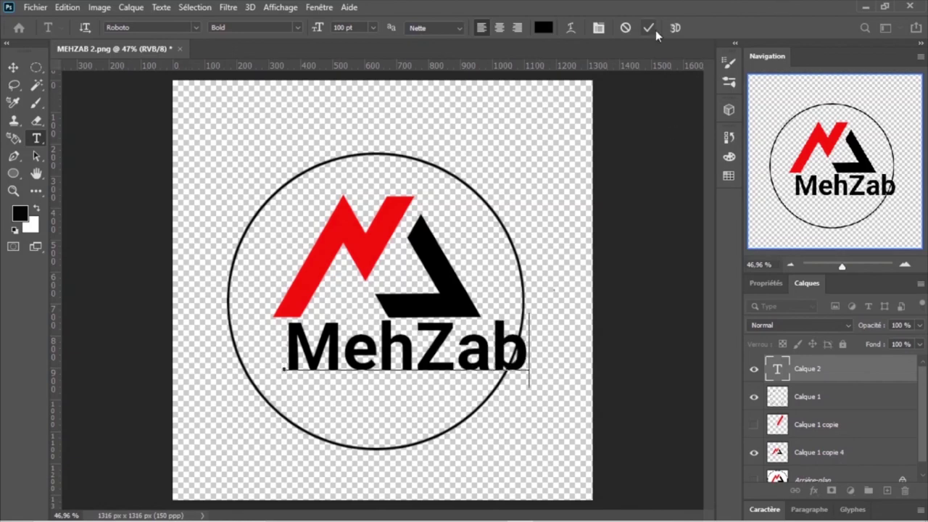
pyautogui.click(648, 27)
# - Scale the MehZab text to about 89% and centre it beneath the emblem
pyautogui.press('v')
pyautogui.moveTo(517, 358)
pyautogui.mouseDown()
pyautogui.moveTo(493, 371)
pyautogui.moveTo(481, 361)
pyautogui.mouseUp()
pyautogui.moveTo(395, 382); pyautogui.dragTo(402, 371)
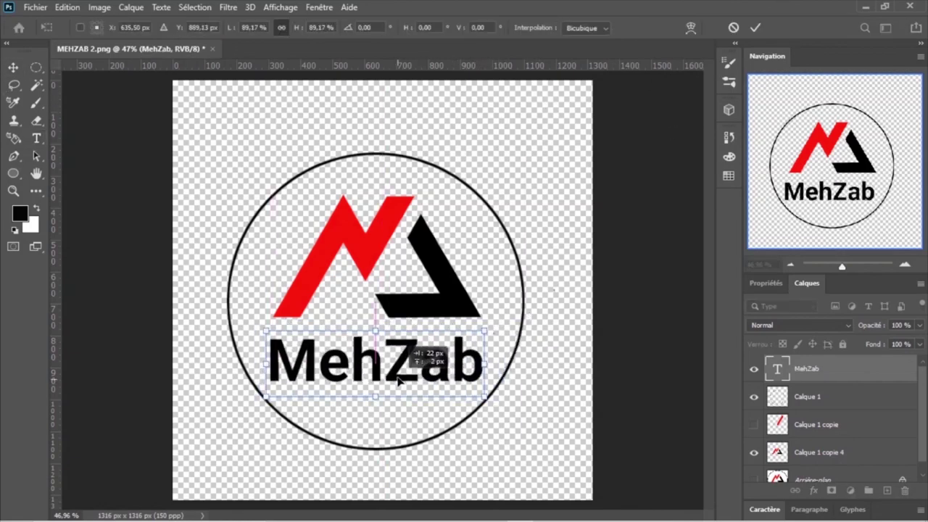
pyautogui.click(755, 28)
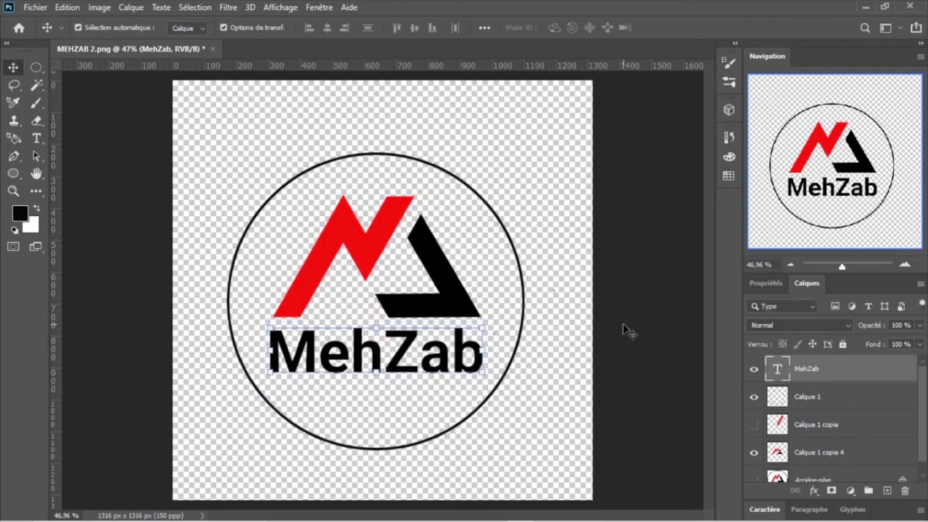
pyautogui.moveTo(403, 377); pyautogui.dragTo(399, 377)
pyautogui.click(613, 293)
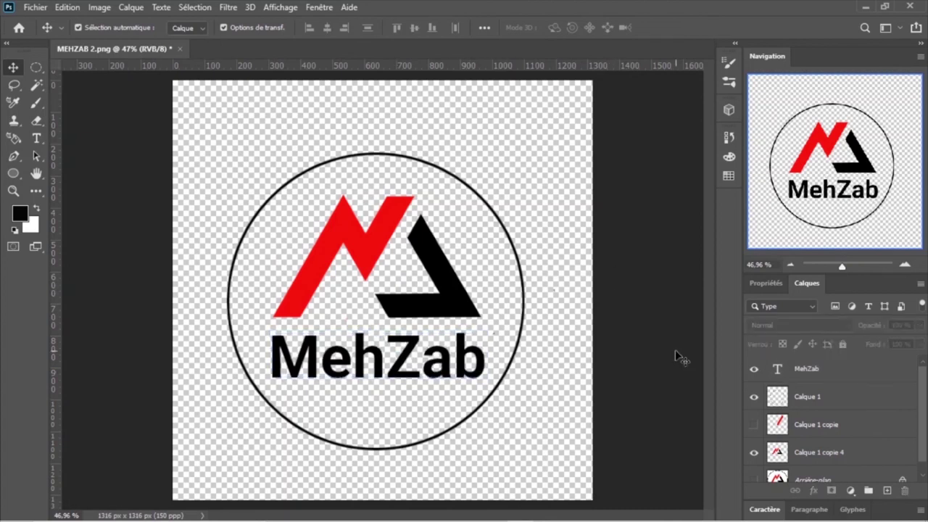